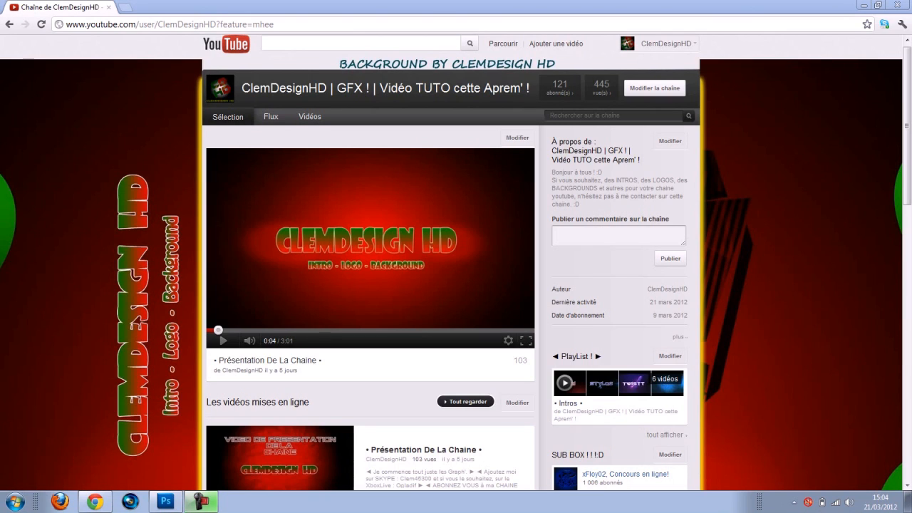
# Step: Open xFloy02's contest video "Concours spécial 800 abonnés | Gagnez Intro, Background et Logo !" and look through its page and comments
pyautogui.click(625, 474)
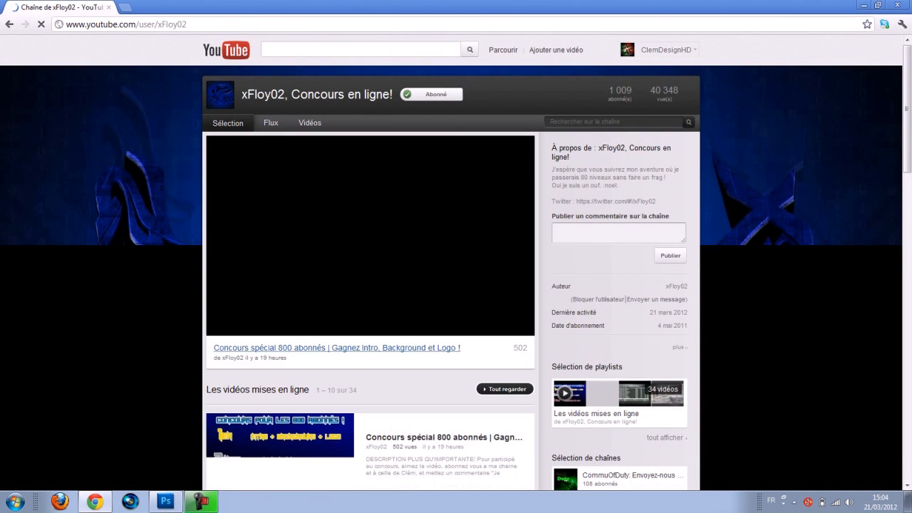
pyautogui.click(335, 348)
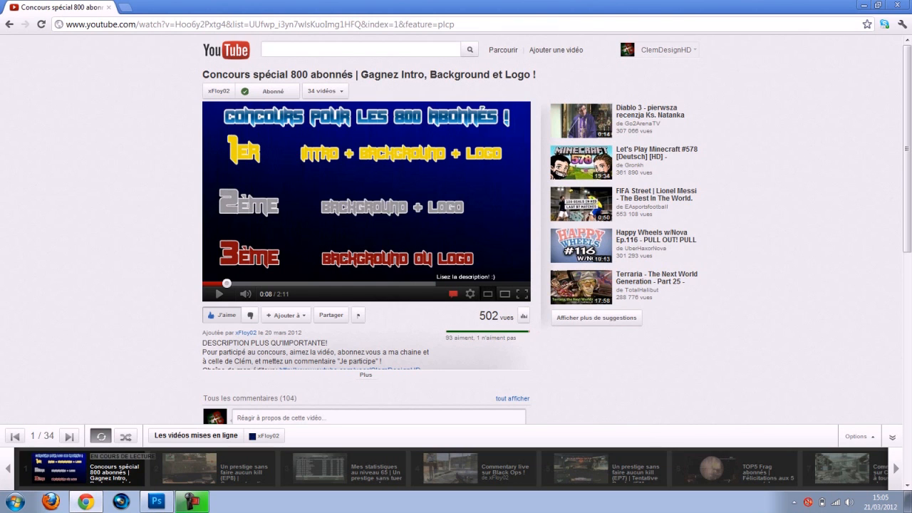
pyautogui.scroll(-3, 224, 317)
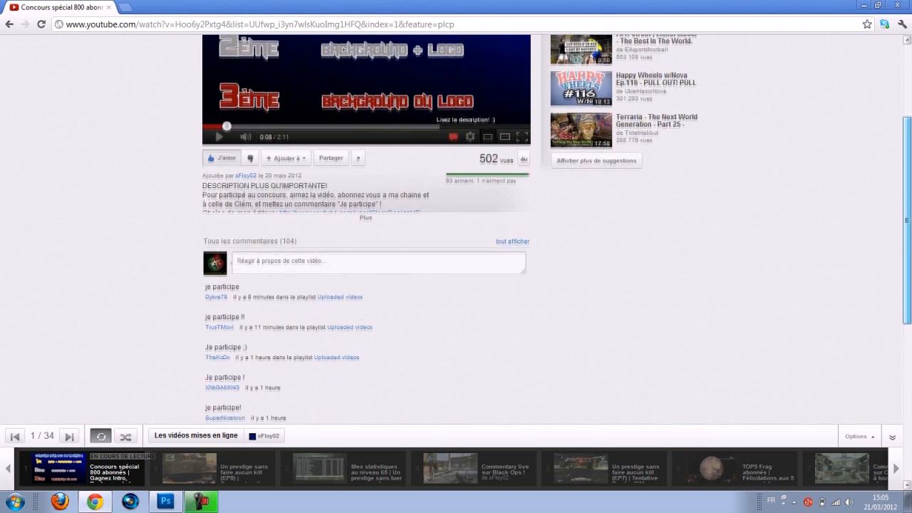
pyautogui.scroll(4, 342, 203)
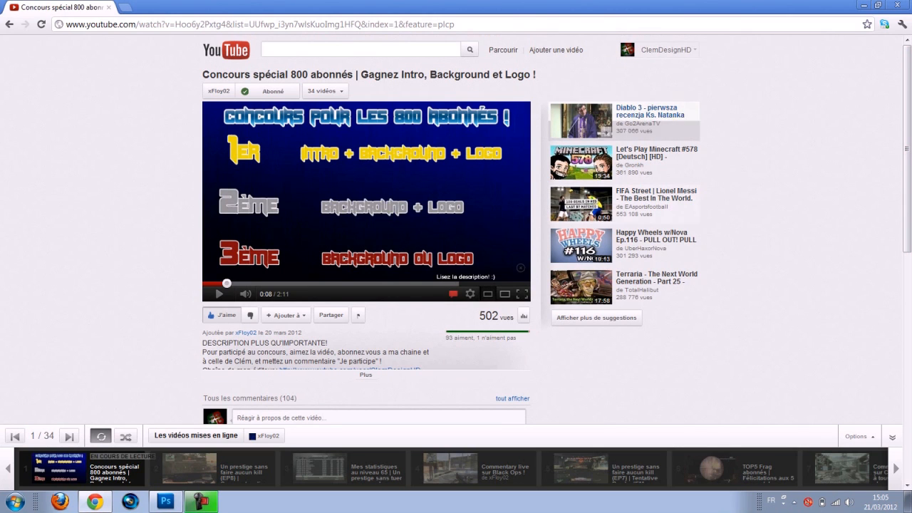
pyautogui.click(207, 284)
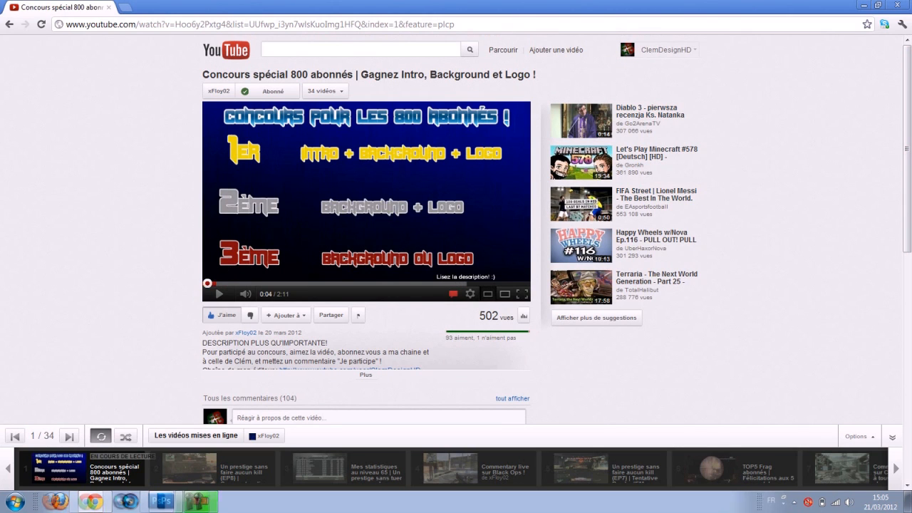
pyautogui.click(666, 50)
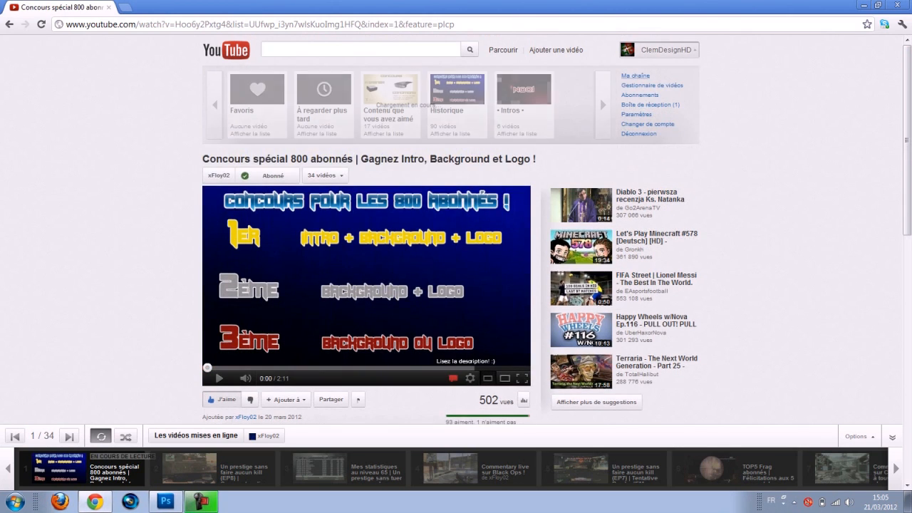
# Step: Switch to Photoshop and collapse the expanded Réglages panel to clear the workspace
pyautogui.click(166, 501)
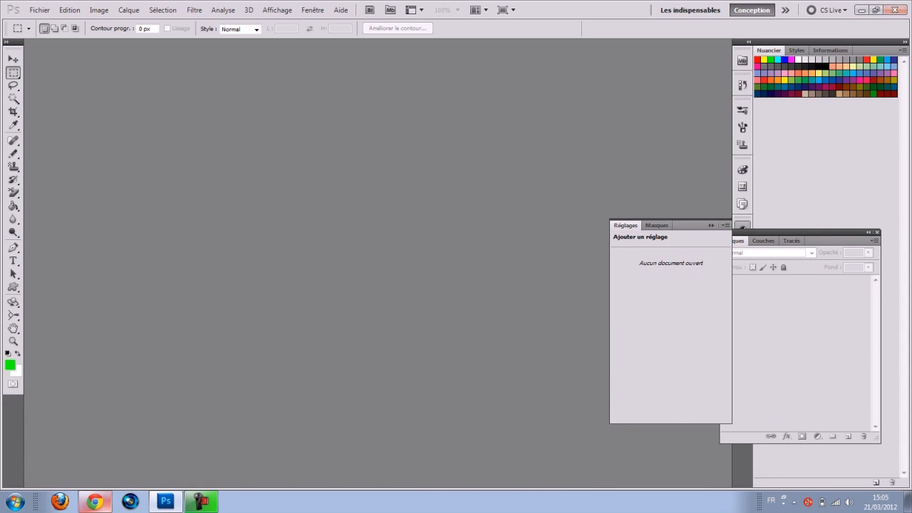
pyautogui.click(94, 502)
pyautogui.click(156, 502)
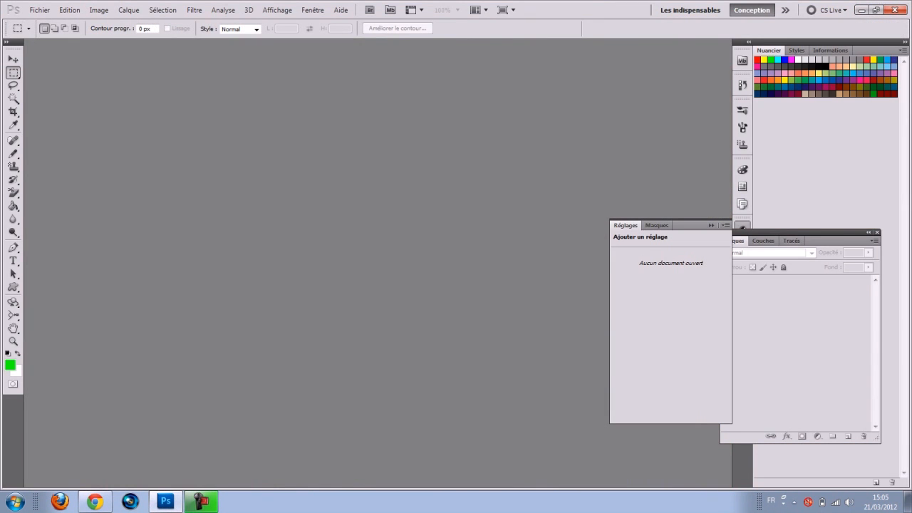
pyautogui.click(711, 225)
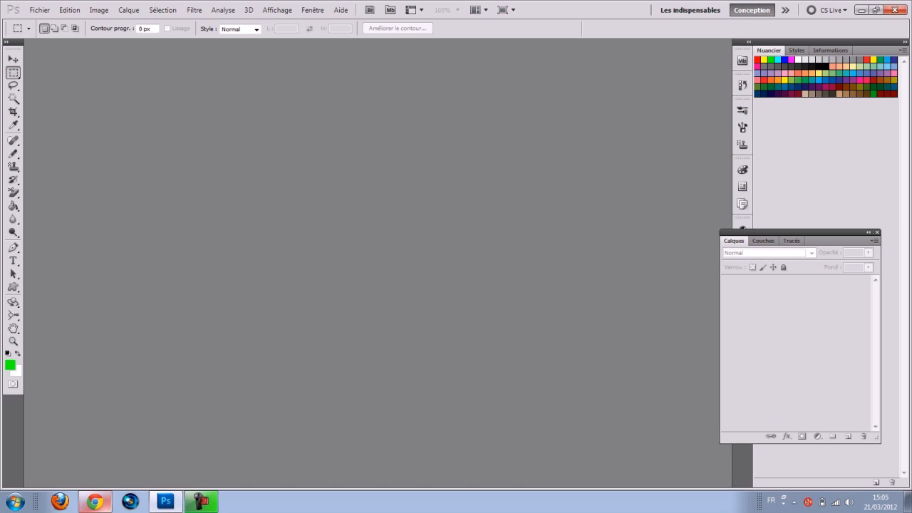
pyautogui.click(95, 501)
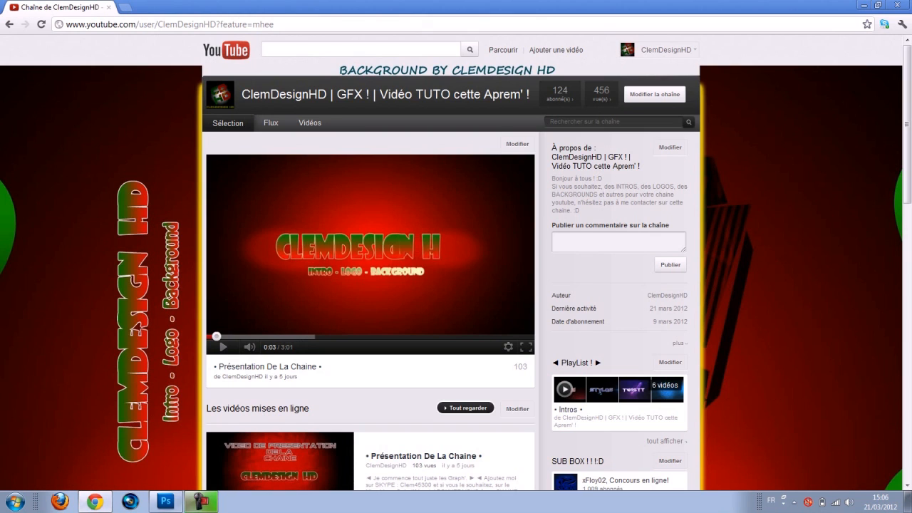
pyautogui.click(165, 502)
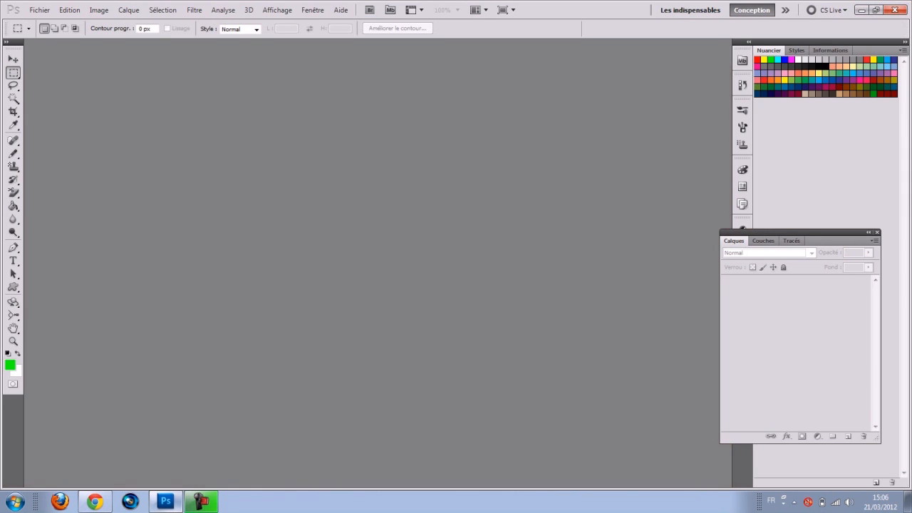
pyautogui.click(39, 10)
pyautogui.click(51, 22)
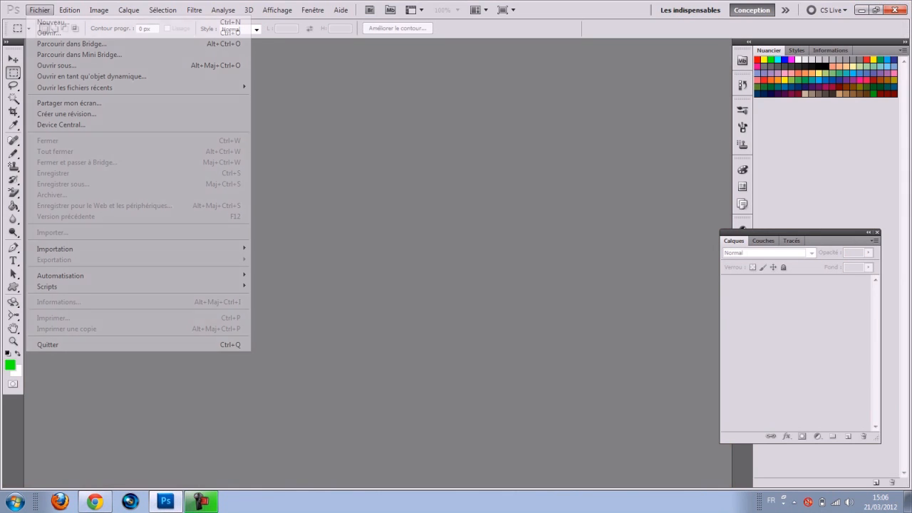
pyautogui.click(166, 502)
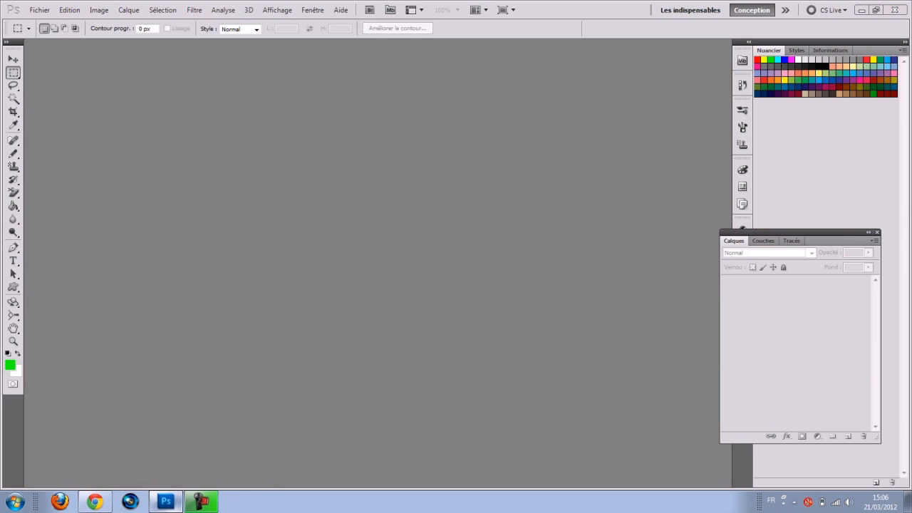
pyautogui.click(166, 502)
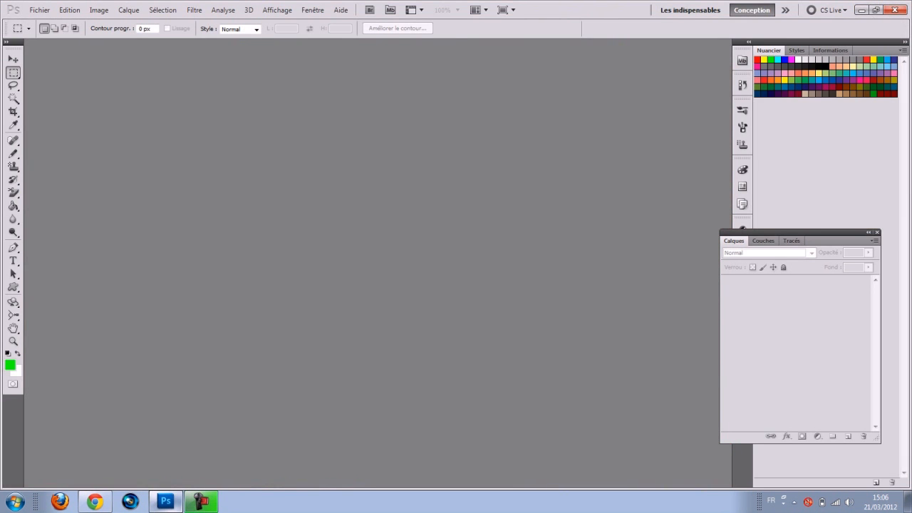
pyautogui.click(166, 502)
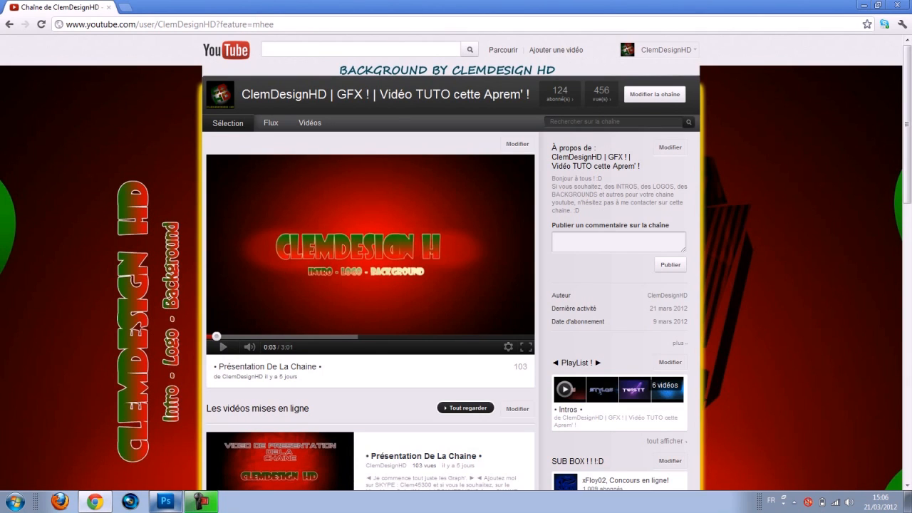
pyautogui.click(165, 501)
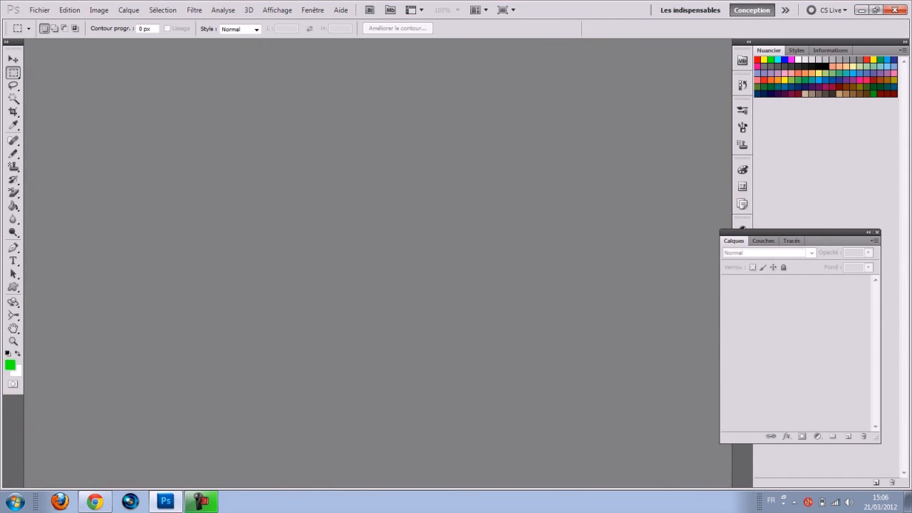
# Step: Create a new 500 x 500 pixel document at 300 pixels/pouce in Couleurs RVB, 8 bits, with background contents set to Blanc
pyautogui.click(40, 10)
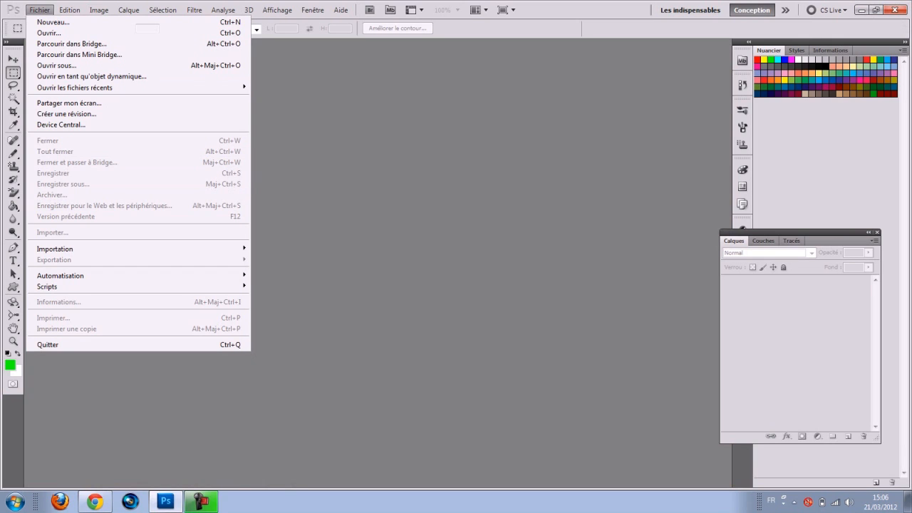
pyautogui.click(53, 22)
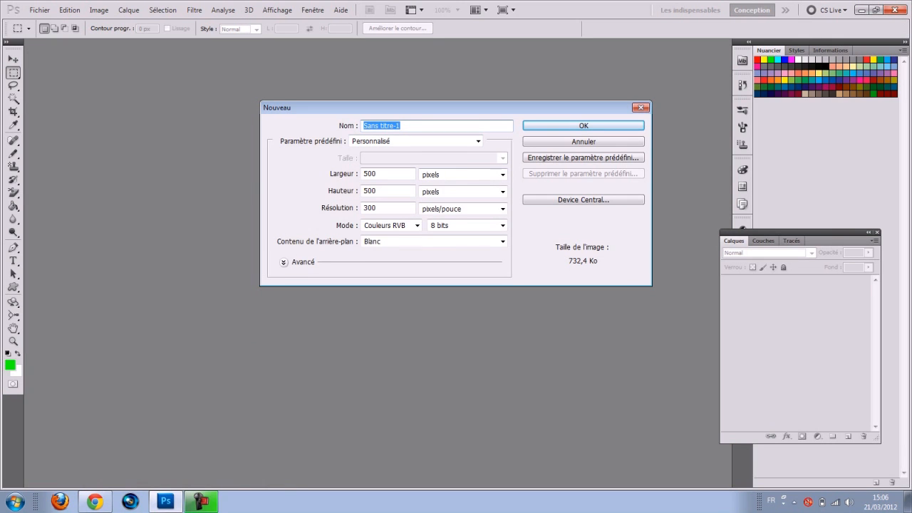
pyautogui.doubleClick(370, 174)
pyautogui.doubleClick(370, 191)
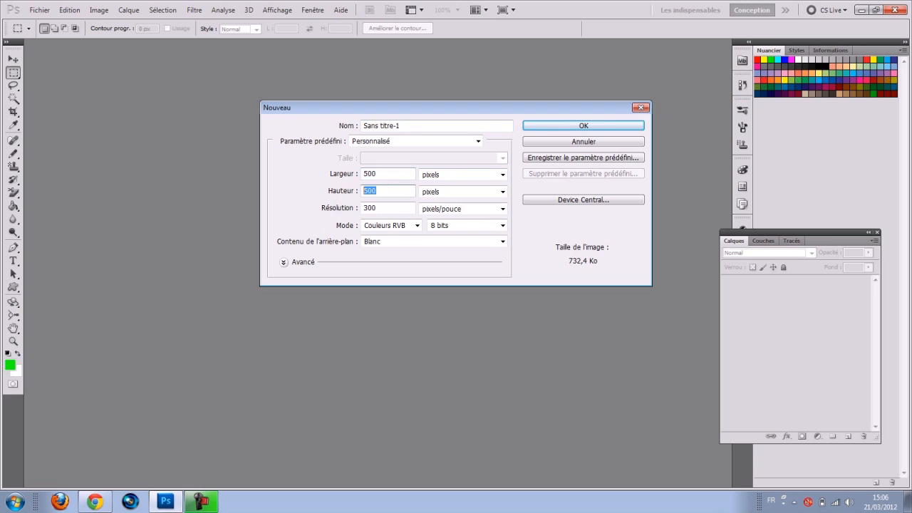
pyautogui.click(378, 173)
pyautogui.click(503, 241)
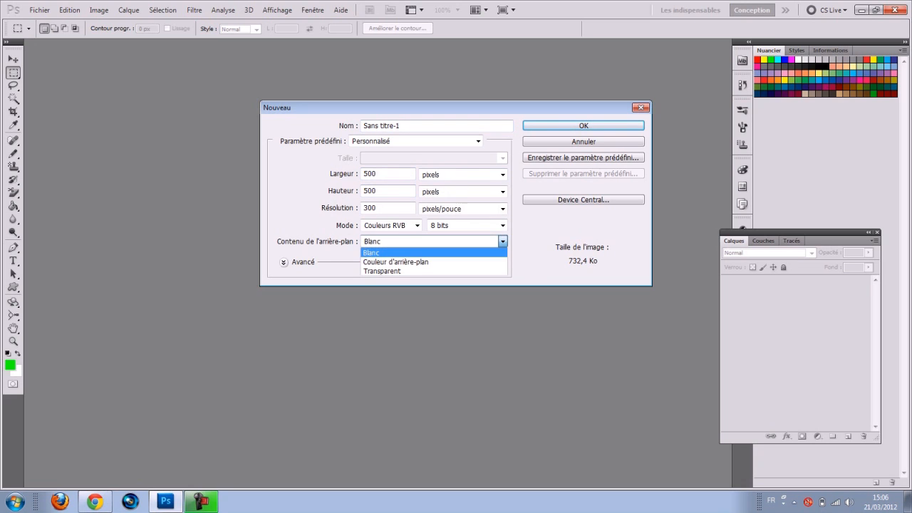
pyautogui.click(385, 253)
pyautogui.press('Return')
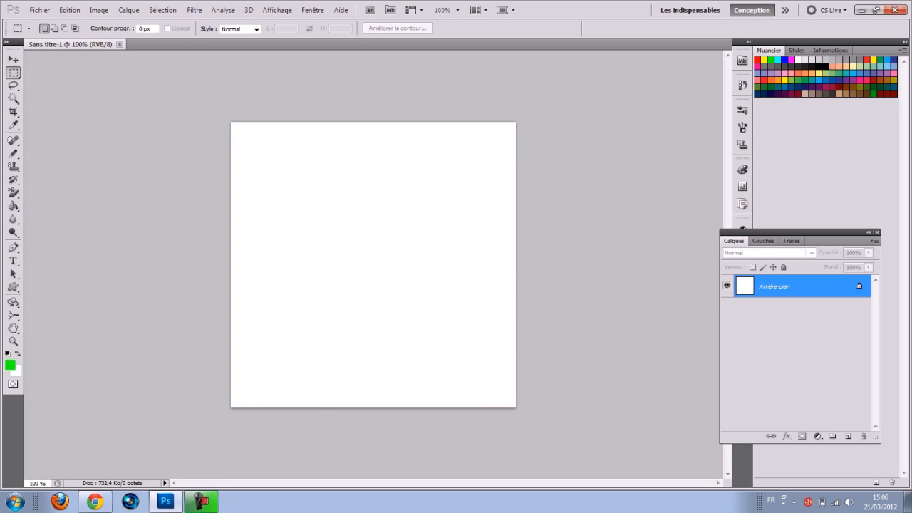
# Step: Convert the locked Arrière-plan layer into a normal layer with the default name and activate the Move tool
pyautogui.doubleClick(774, 287)
pyautogui.press('Return')
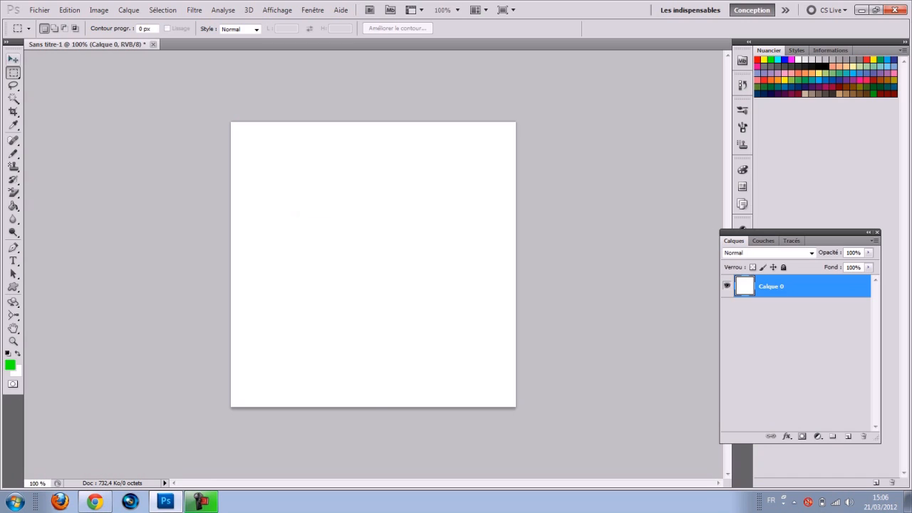
pyautogui.press('v')
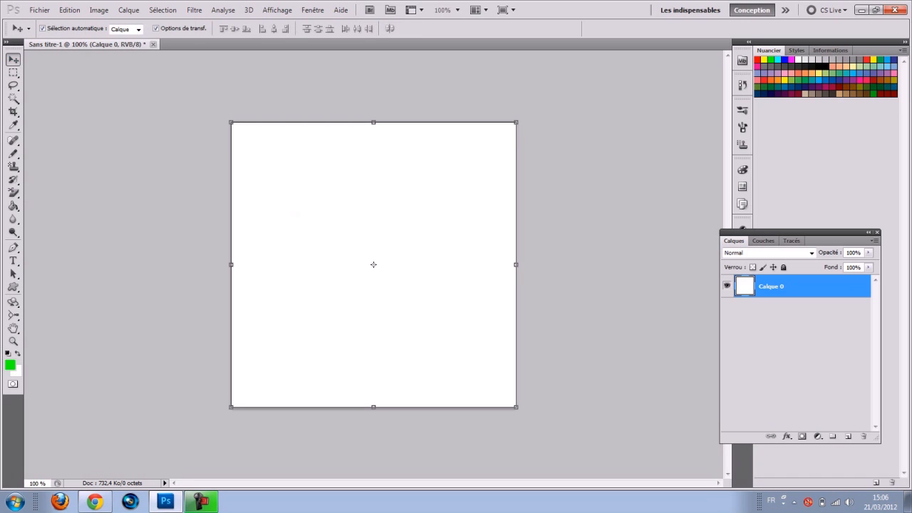
pyautogui.click(613, 285)
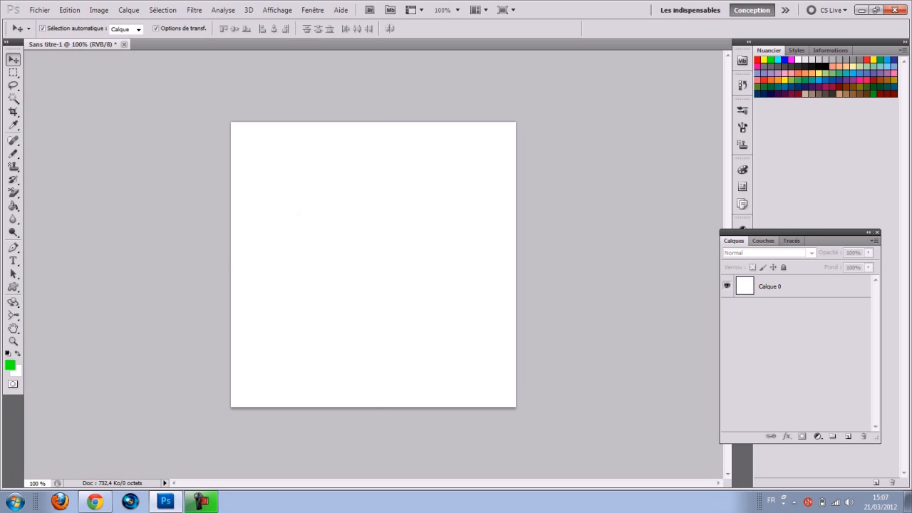
pyautogui.click(784, 287)
pyautogui.doubleClick(798, 286)
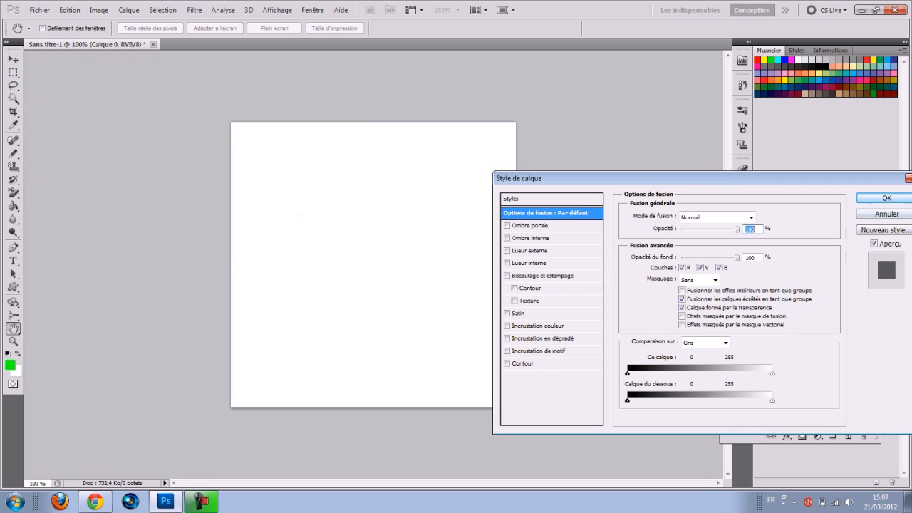
pyautogui.click(908, 178)
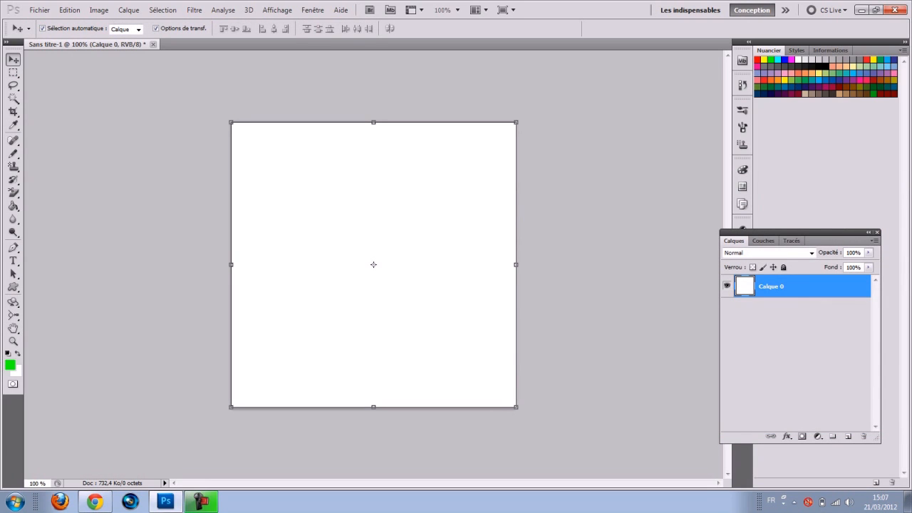
# Step: Enable the Incrustation en dégradé layer style on the white layer and display its settings
pyautogui.doubleClick(806, 287)
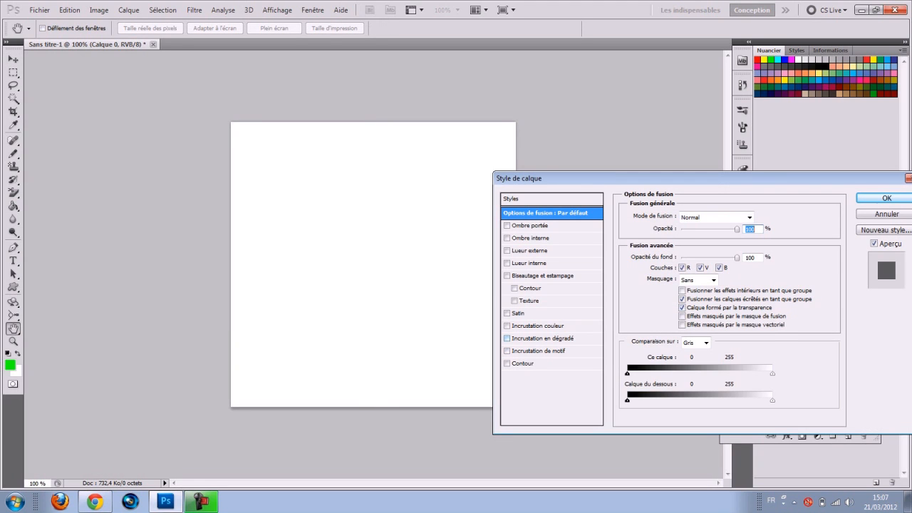
pyautogui.click(507, 338)
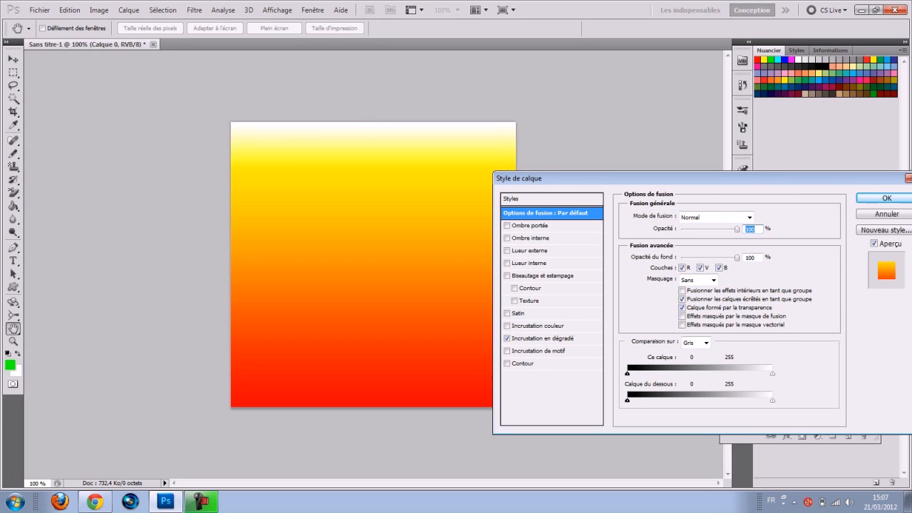
pyautogui.moveTo(641, 178); pyautogui.dragTo(560, 176)
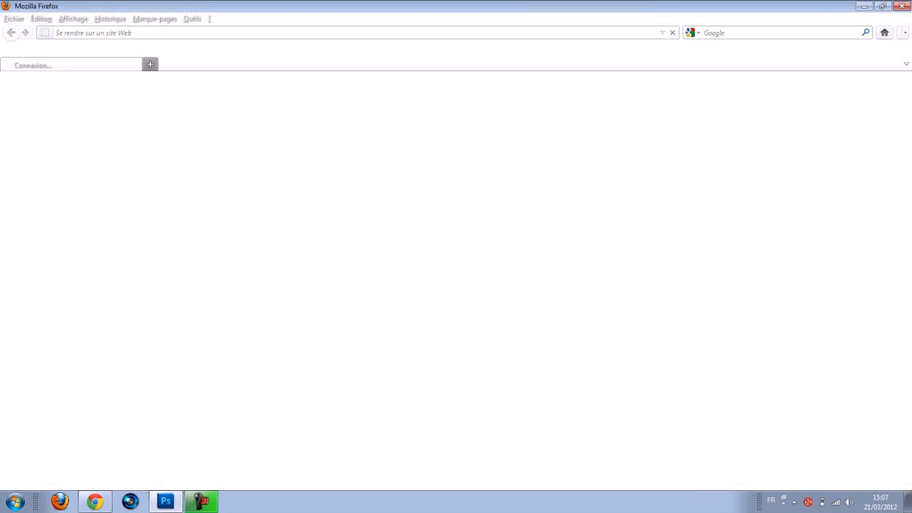
pyautogui.hotkey('alt', 'F4')
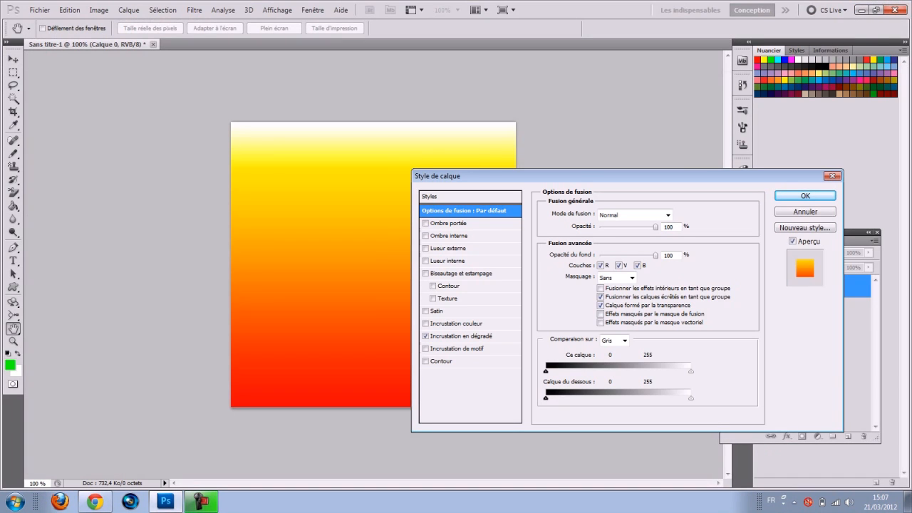
pyautogui.click(461, 337)
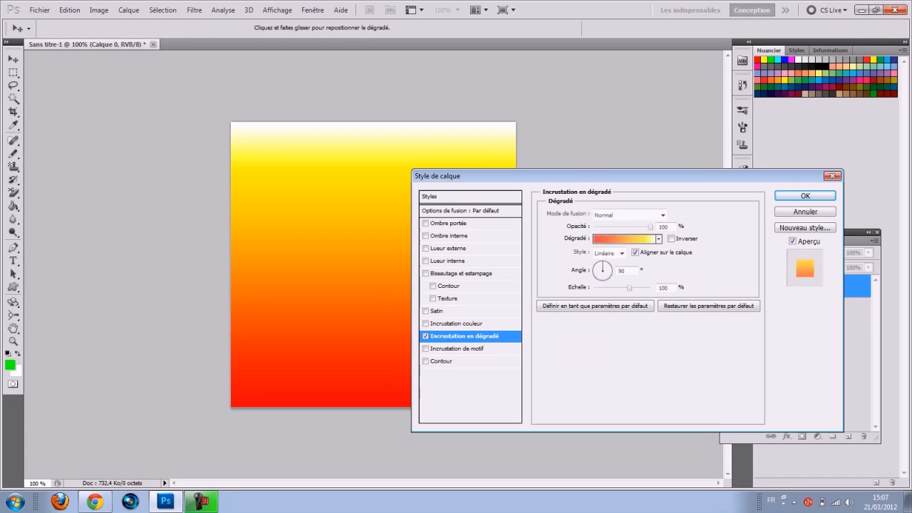
# Step: Edit the overlay's gradient and load the Blue 3 - 3D preset
pyautogui.click(626, 239)
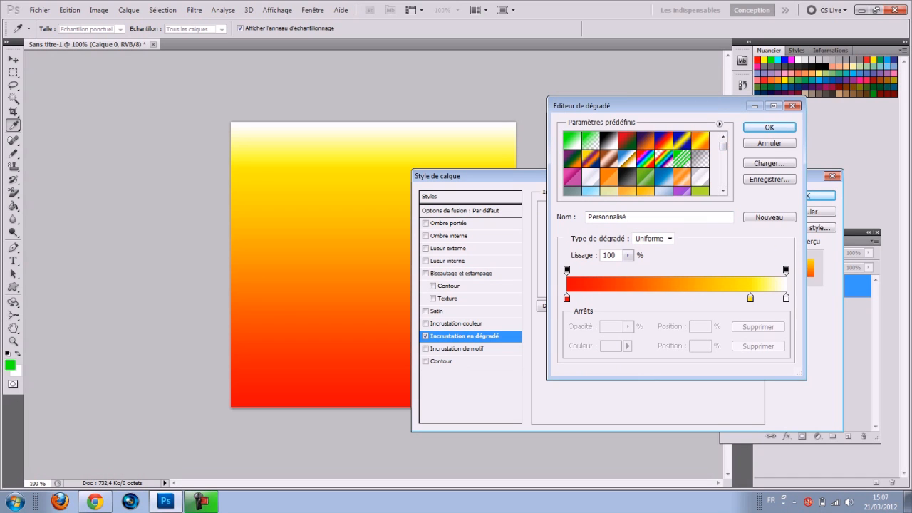
pyautogui.click(572, 140)
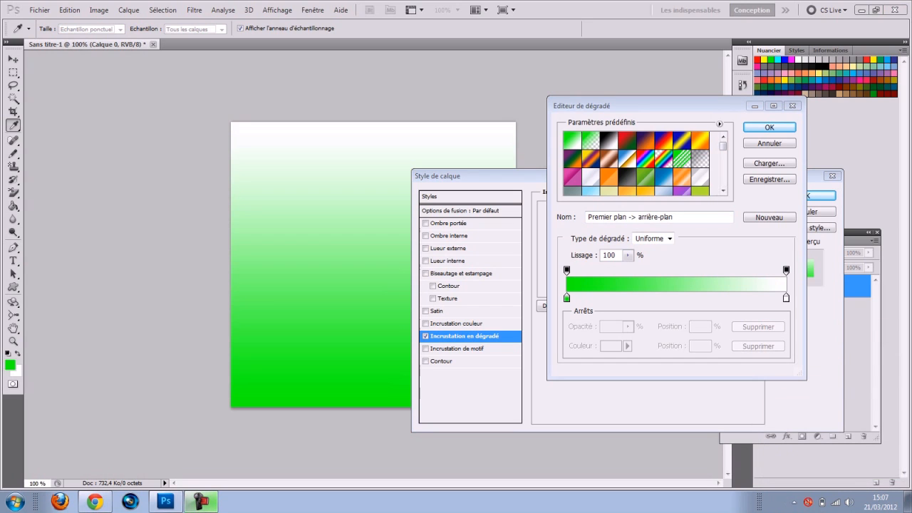
pyautogui.click(567, 298)
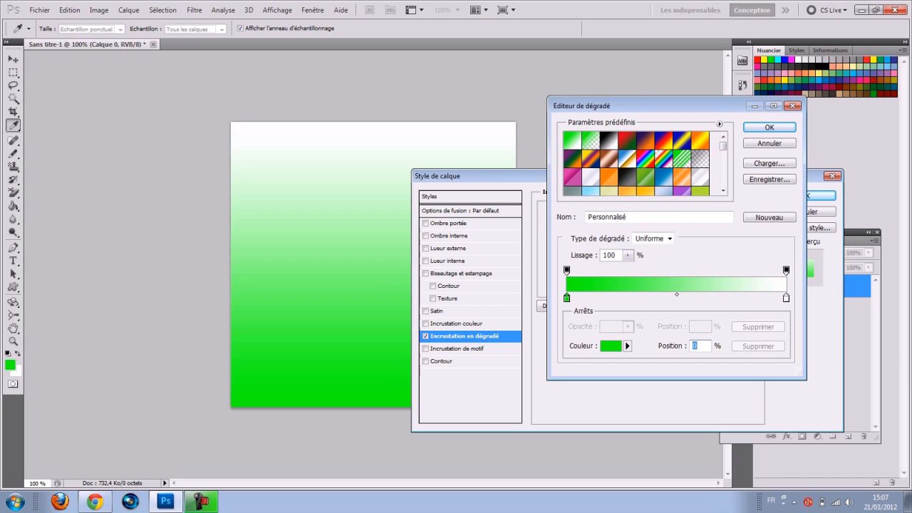
pyautogui.click(664, 178)
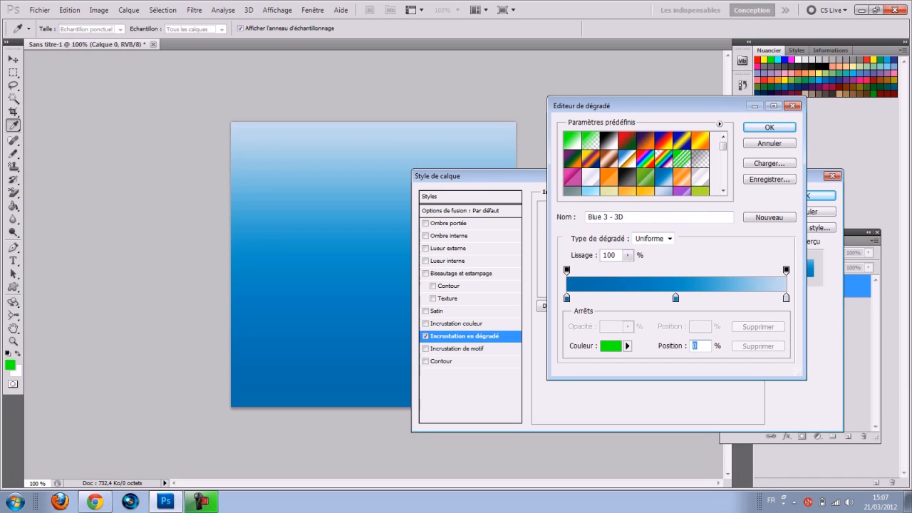
# Step: Recolor the gradient's light blue end stop at 100% to black and accept the edited gradient
pyautogui.click(610, 345)
pyautogui.click(483, 322)
pyautogui.click(755, 173)
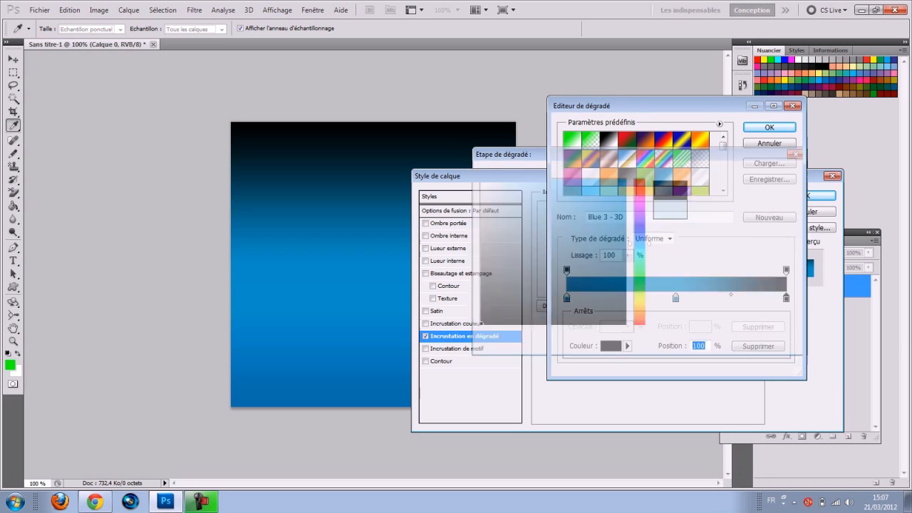
pyautogui.click(769, 127)
pyautogui.moveTo(613, 176); pyautogui.dragTo(664, 173)
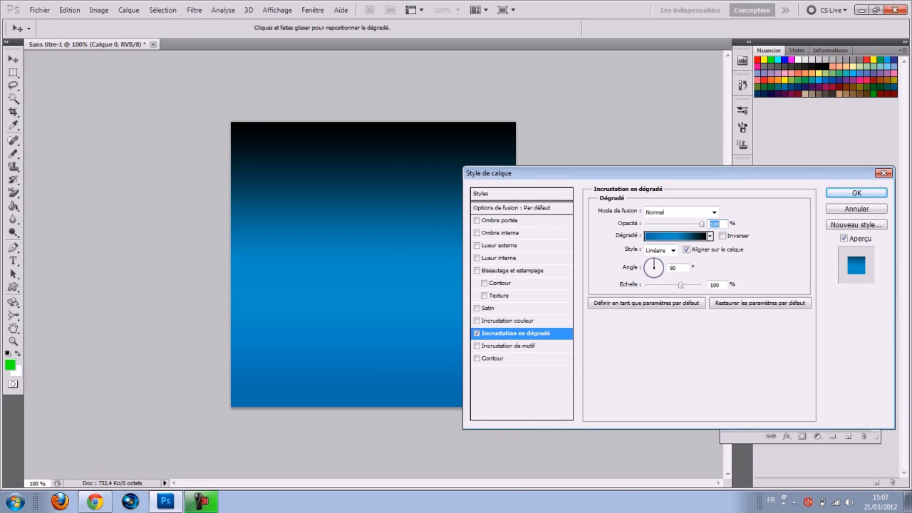
# Step: Reopen the overlay's gradient for editing and position the dark blue stop at 0% and the brighter blue stop at 50%
pyautogui.click(676, 236)
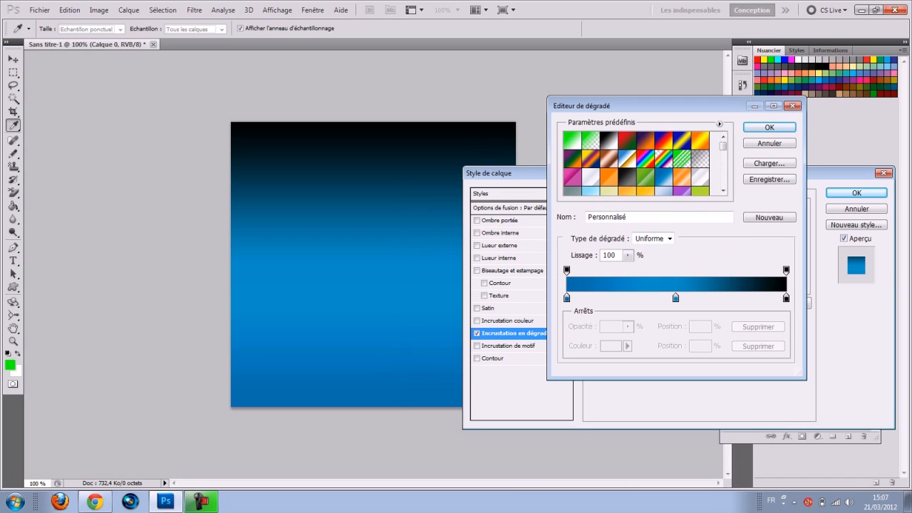
pyautogui.moveTo(567, 298); pyautogui.dragTo(668, 299)
pyautogui.doubleClick(695, 346)
pyautogui.write('0')
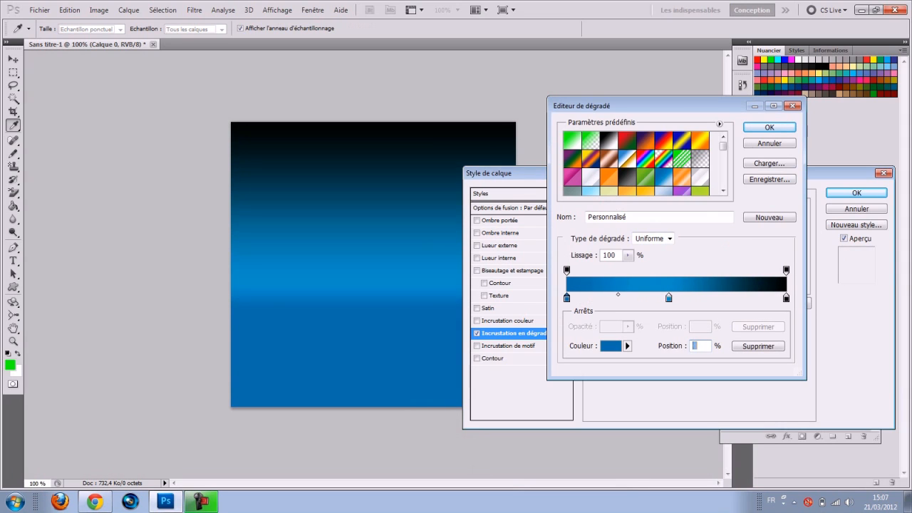
pyautogui.moveTo(668, 298); pyautogui.dragTo(671, 299)
pyautogui.write('50')
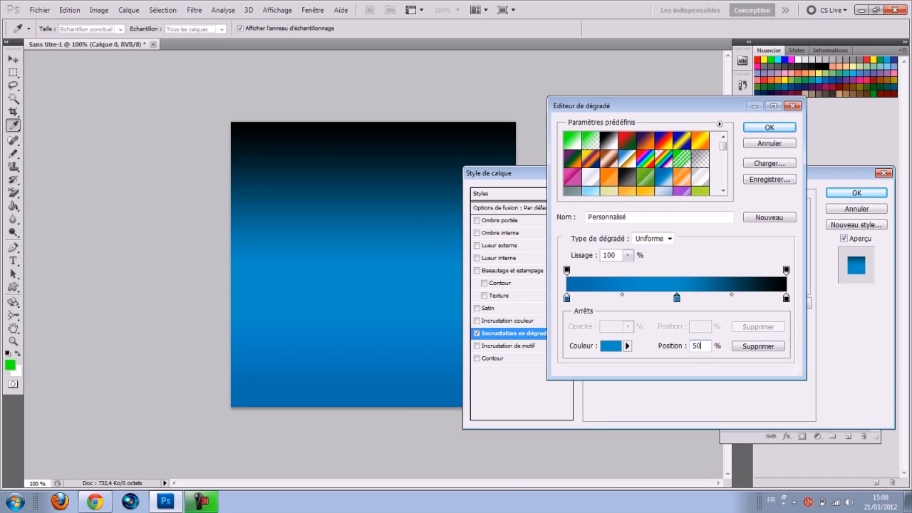
# Step: Rearrange the gradient's color stops so black sits at both ends and bright blue lies near the middle
pyautogui.click(786, 298)
pyautogui.write('20')
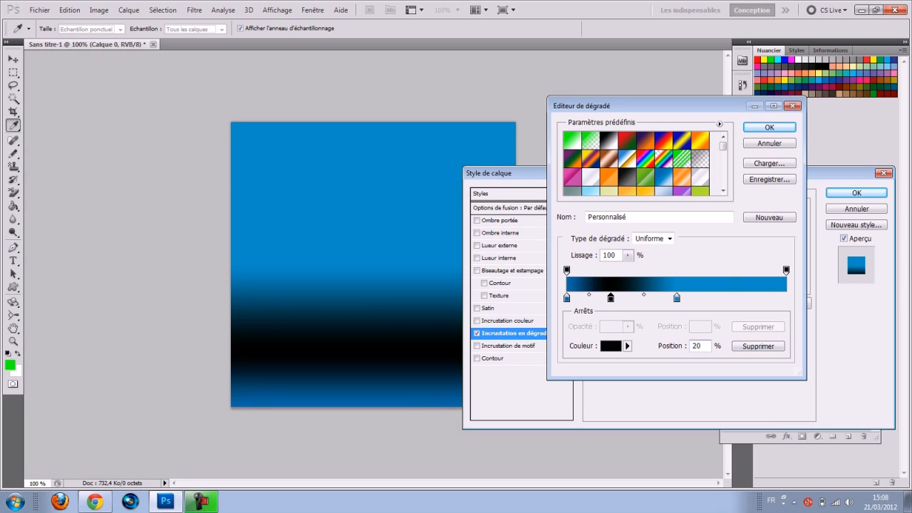
pyautogui.moveTo(611, 297); pyautogui.dragTo(787, 298)
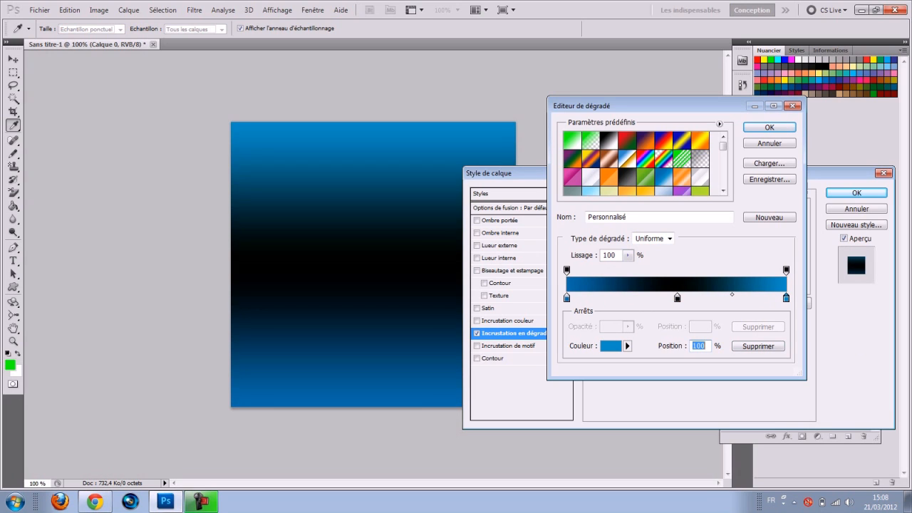
pyautogui.moveTo(677, 298); pyautogui.dragTo(725, 298)
pyautogui.moveTo(786, 298); pyautogui.dragTo(669, 298)
pyautogui.moveTo(725, 298); pyautogui.dragTo(567, 298)
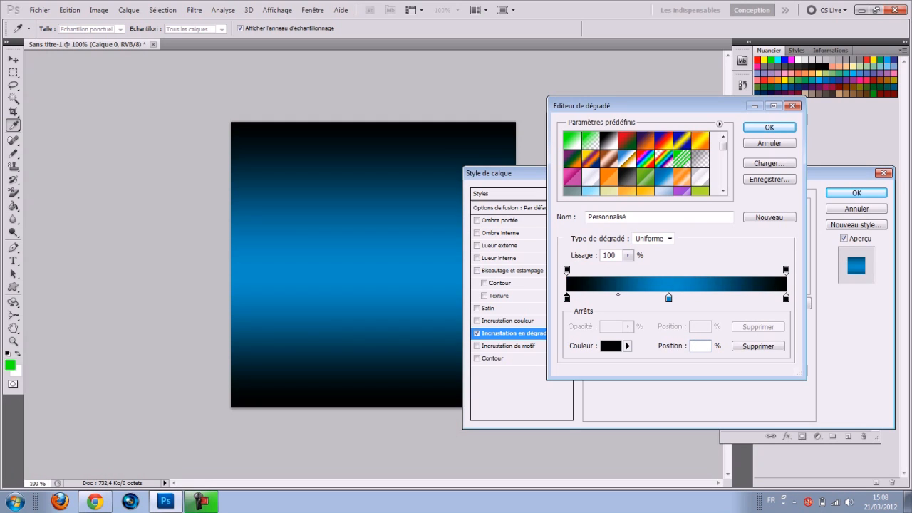
# Step: Try extra black stops between the middle blue and the 100% end of the gradient, then remove them
pyautogui.write('50')
pyautogui.click(711, 298)
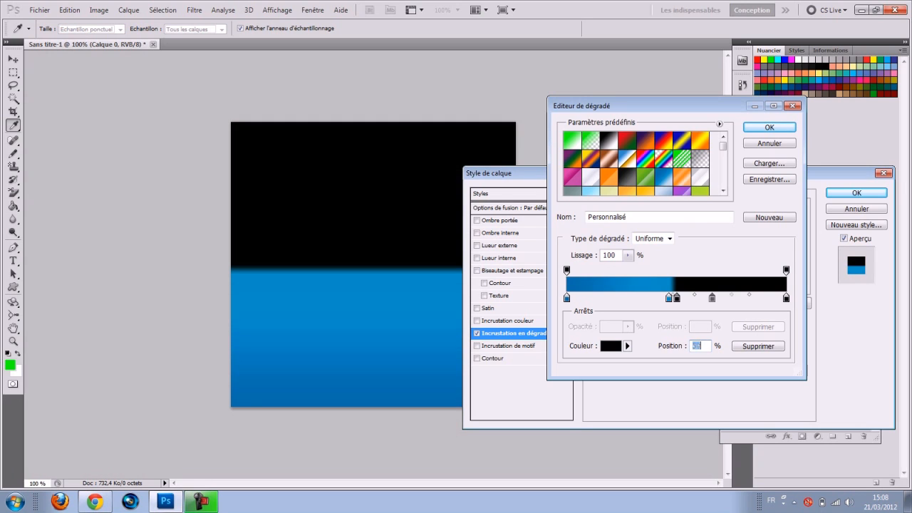
pyautogui.moveTo(677, 298); pyautogui.dragTo(708, 298)
pyautogui.click(742, 298)
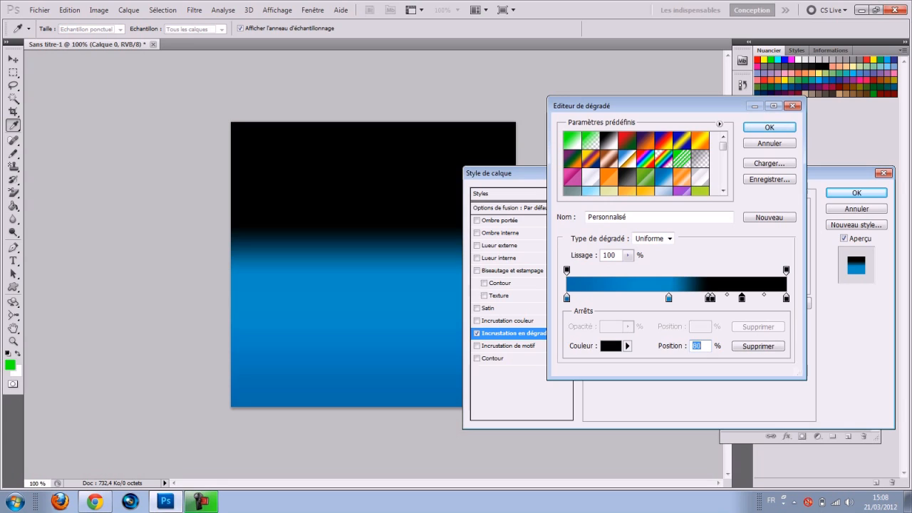
pyautogui.press('BackSpace')
pyautogui.click(713, 298)
pyautogui.press('BackSpace')
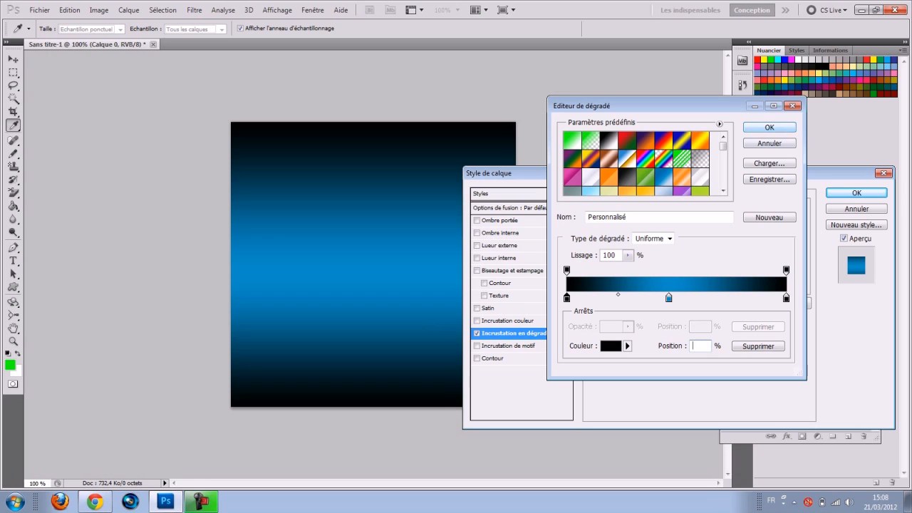
# Step: Accept the black-blue-black gradient and set the overlay style to Radial
pyautogui.click(769, 127)
pyautogui.click(672, 250)
pyautogui.click(656, 271)
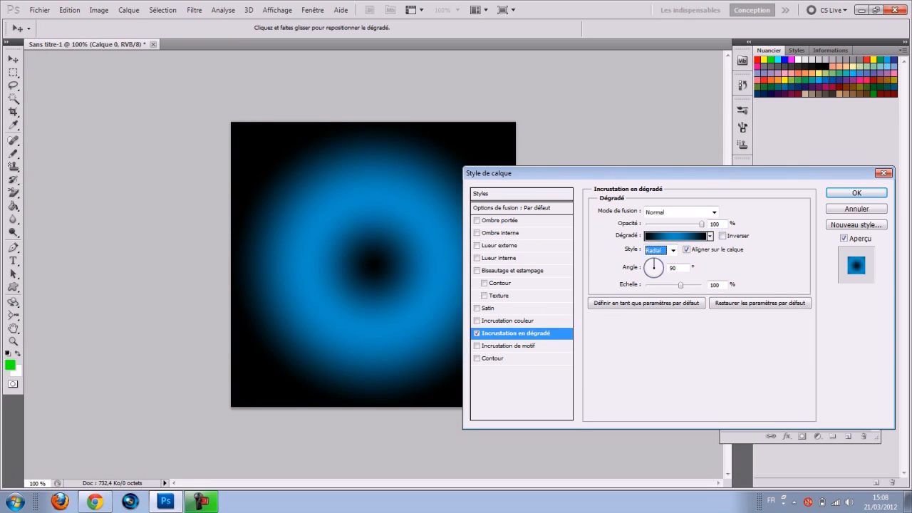
# Step: Set the gradient overlay's angle to 180°
pyautogui.moveTo(678, 268); pyautogui.dragTo(669, 268)
pyautogui.write('180')
pyautogui.moveTo(680, 268); pyautogui.dragTo(668, 267)
pyautogui.press('Down')
pyautogui.press('Down')
pyautogui.press('Down')
pyautogui.press('Down')
pyautogui.write('180')
pyautogui.doubleClick(674, 268)
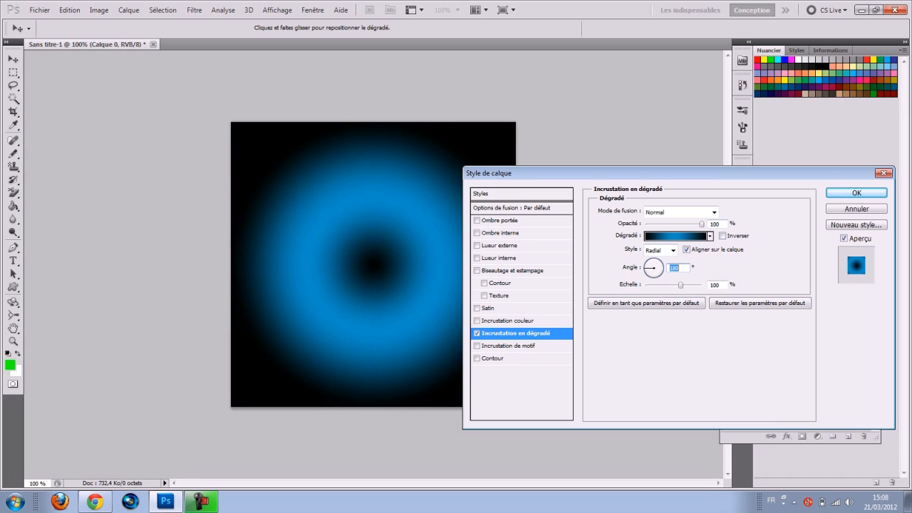
# Step: Increase the gradient overlay's scale to 138% and apply the layer style
pyautogui.press('Tab')
pyautogui.press('Up')
pyautogui.press('Up')
pyautogui.press('Up')
pyautogui.press('Up')
pyautogui.press('Up')
pyautogui.press('Up')
pyautogui.press('Up')
pyautogui.press('Up')
pyautogui.press('Up')
pyautogui.press('Up')
pyautogui.press('Up')
pyautogui.press('Up')
pyautogui.press('Up')
pyautogui.press('Up')
pyautogui.press('Up')
pyautogui.press('Up')
pyautogui.press('Up')
pyautogui.press('Up')
pyautogui.press('Up')
pyautogui.press('Up')
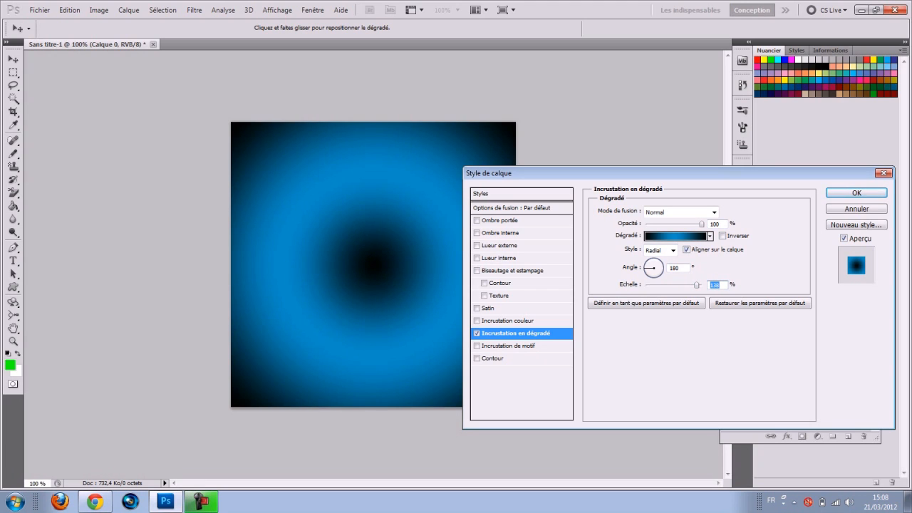
pyautogui.press('Return')
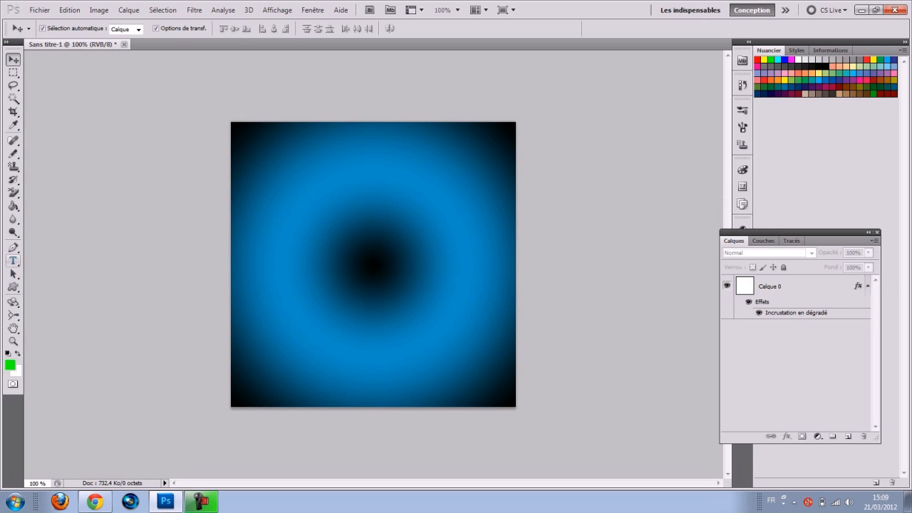
# Step: Add a horizontal text layer reading "Clemdesignhd" across the middle of the canvas
pyautogui.click(13, 260)
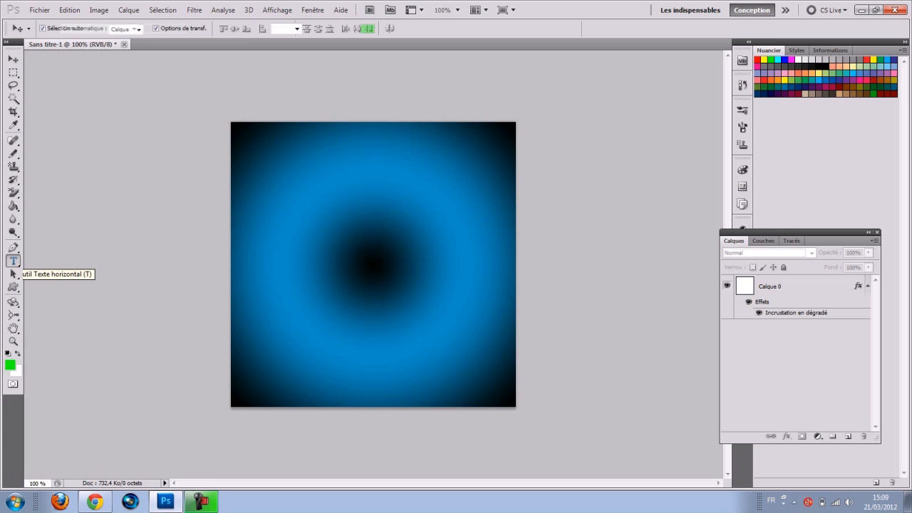
pyautogui.click(274, 255)
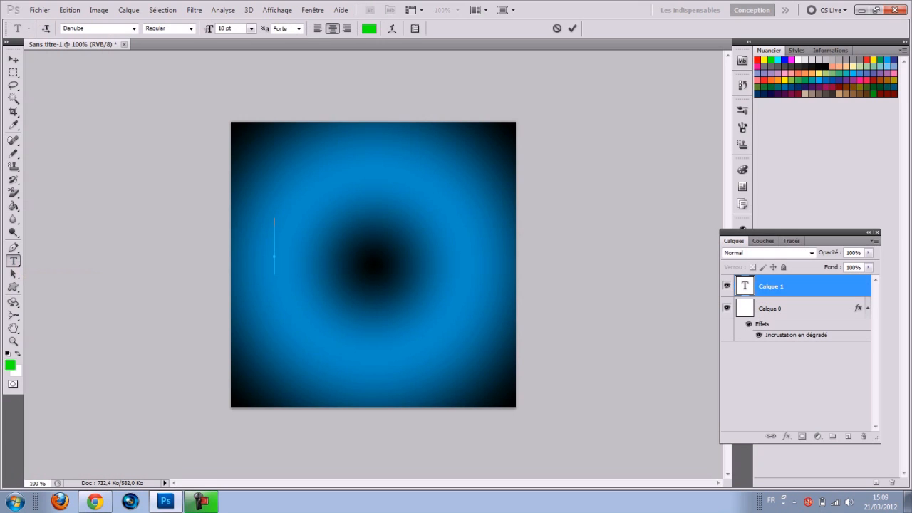
pyautogui.write('C')
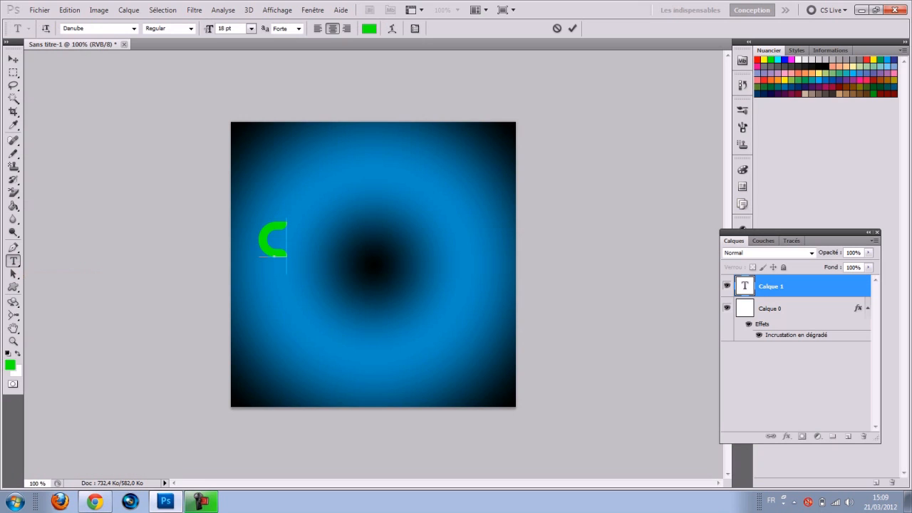
pyautogui.write('le')
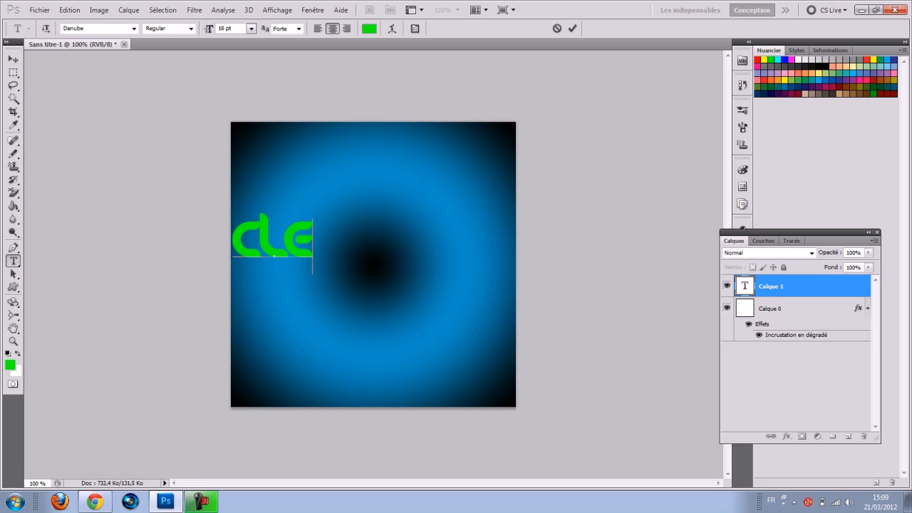
pyautogui.write('md')
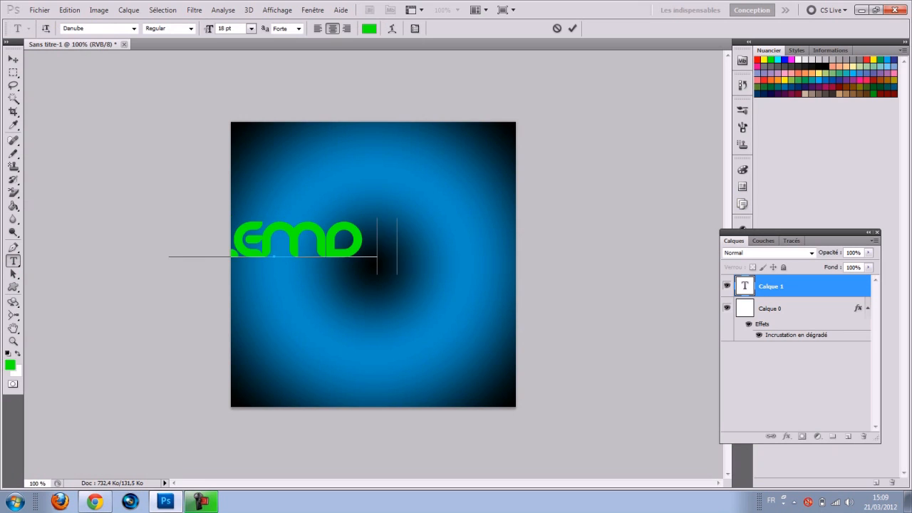
pyautogui.write('esignho')
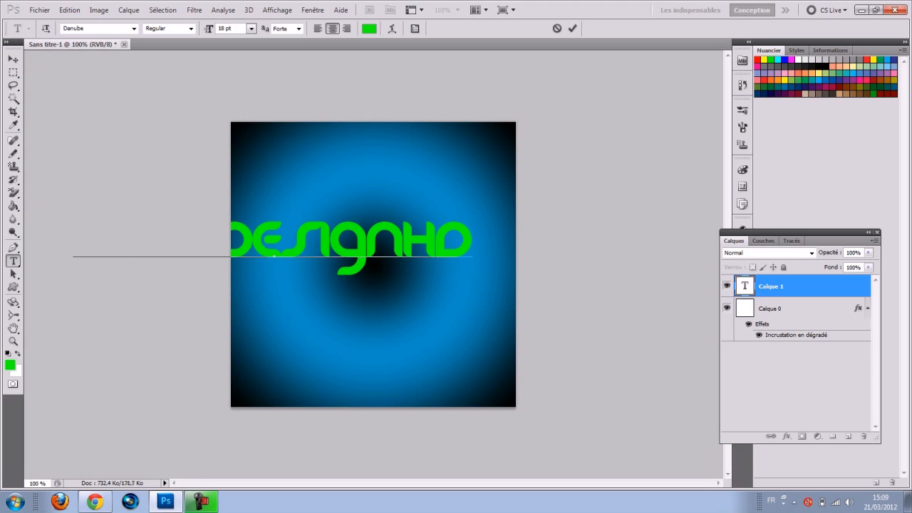
# Step: Try the Embossing Tape 1 BRK font on the whole text
pyautogui.hotkey('ctrl', 'a')
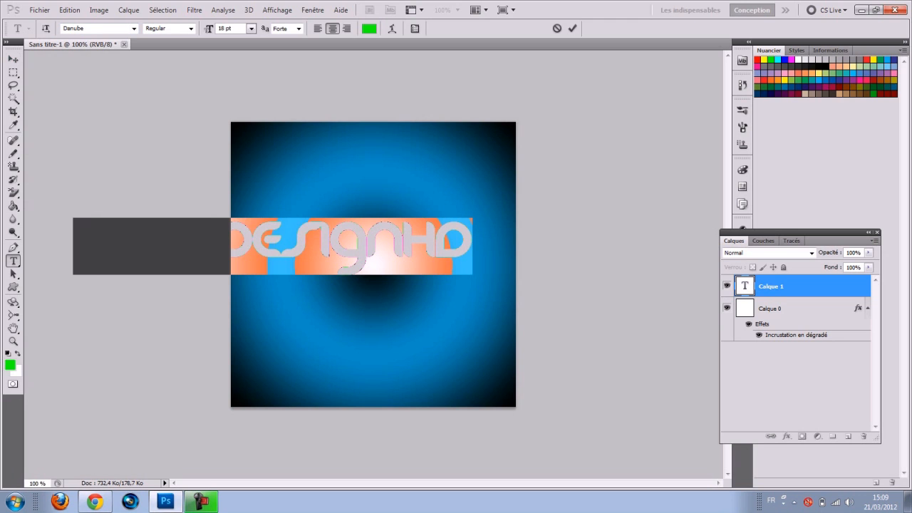
pyautogui.click(134, 28)
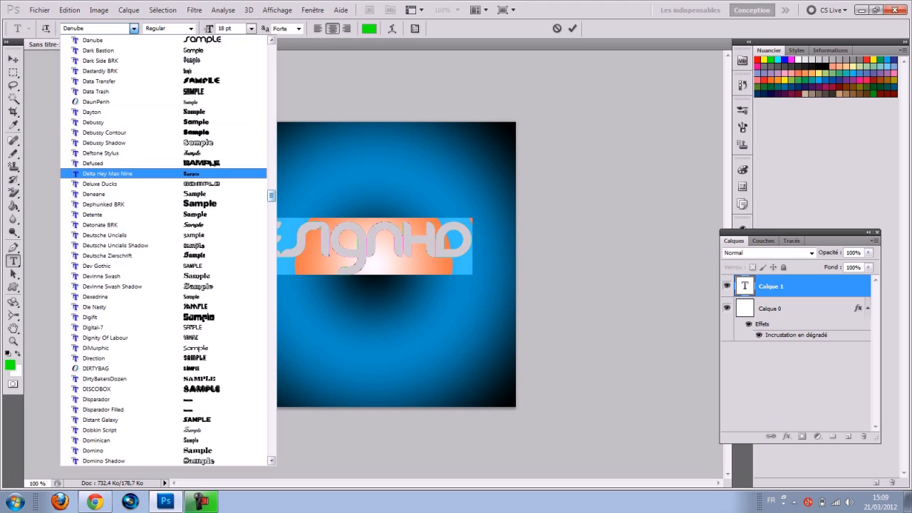
pyautogui.scroll(15, 164, 250)
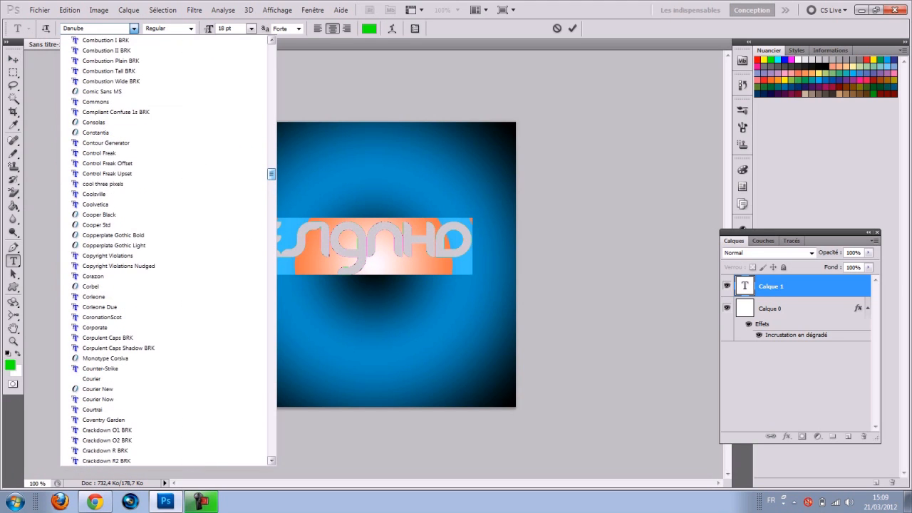
pyautogui.scroll(-20, 164, 250)
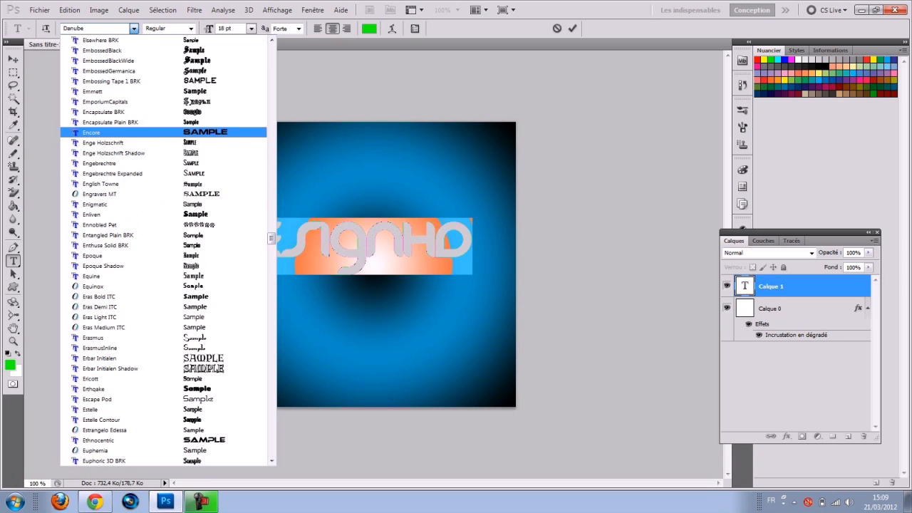
pyautogui.click(107, 80)
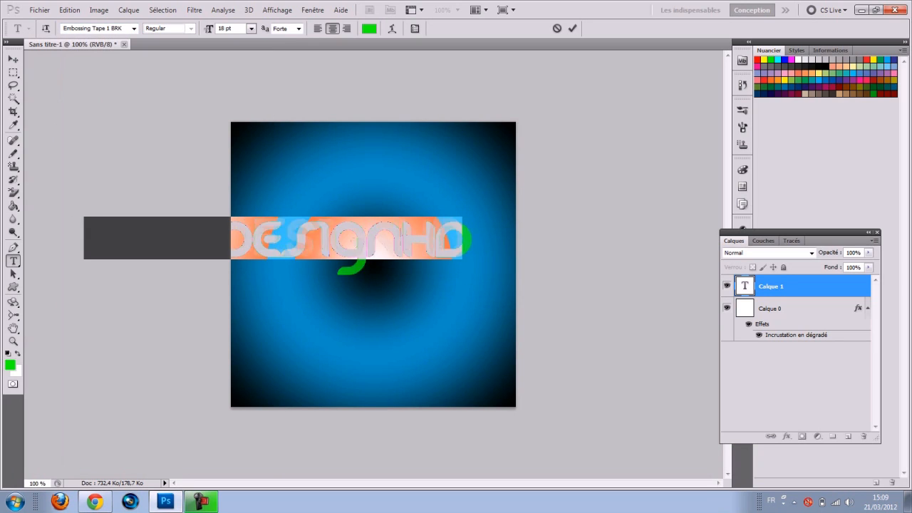
pyautogui.click(364, 238)
# Step: Change the font of the whole text to Ethnocentric
pyautogui.moveTo(462, 239); pyautogui.dragTo(83, 239)
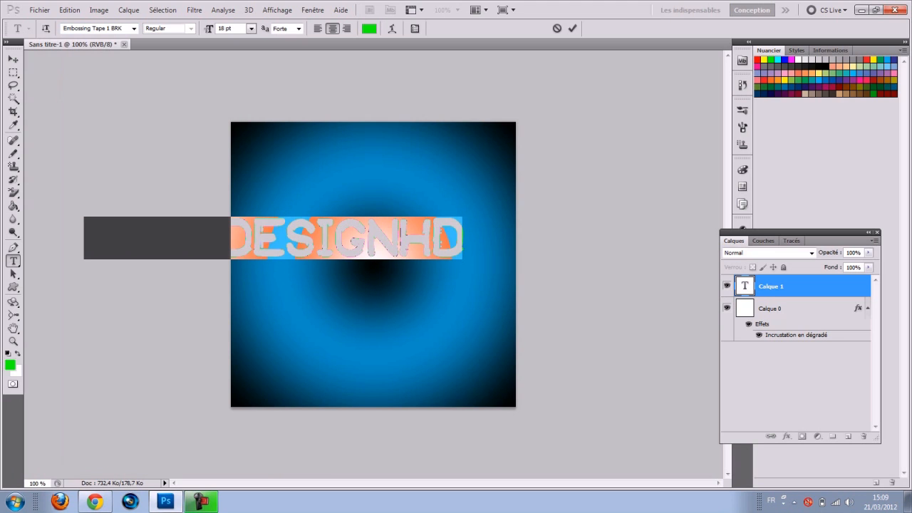
pyautogui.click(134, 28)
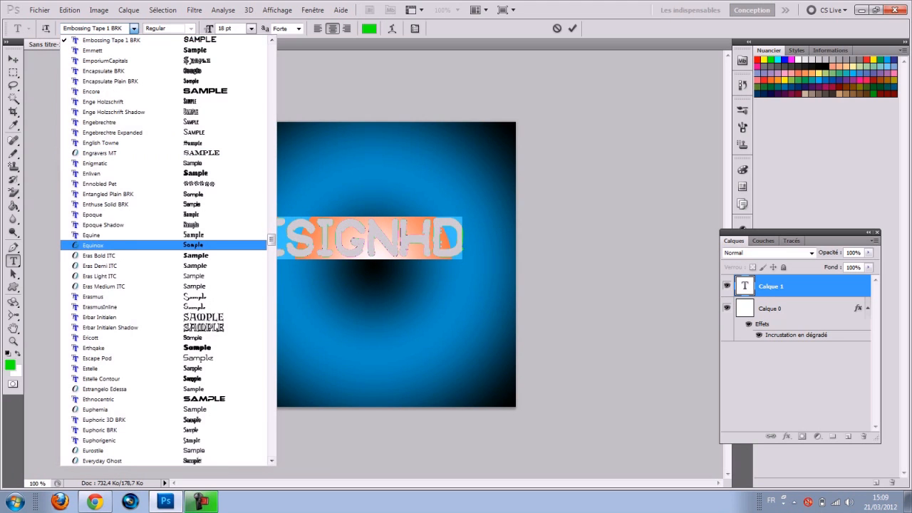
pyautogui.moveTo(272, 240); pyautogui.dragTo(271, 250)
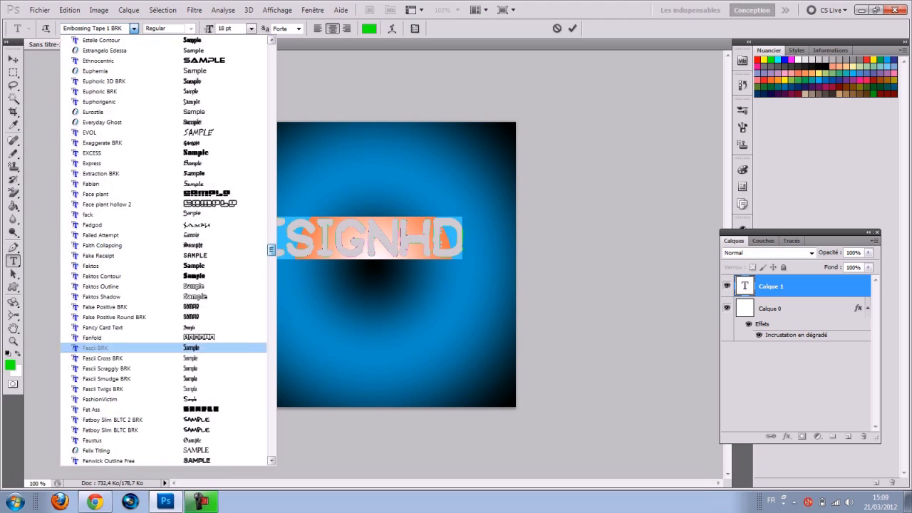
pyautogui.click(97, 61)
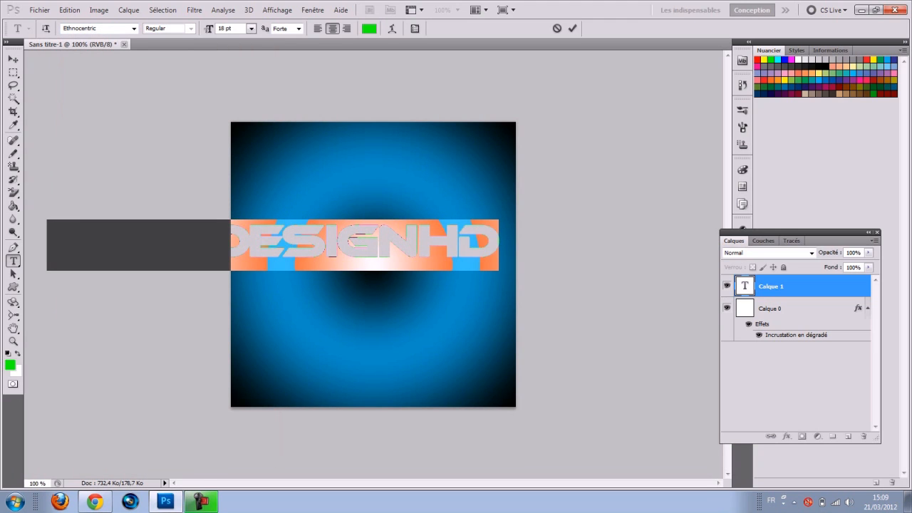
pyautogui.click(326, 245)
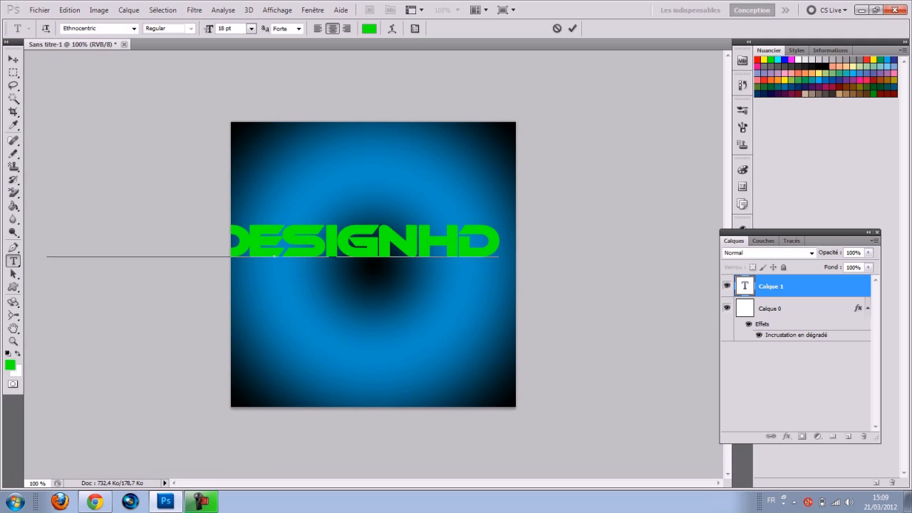
# Step: Set the whole text's font size to 12 pt and move the text to the centre of the canvas
pyautogui.hotkey('ctrl', 'a')
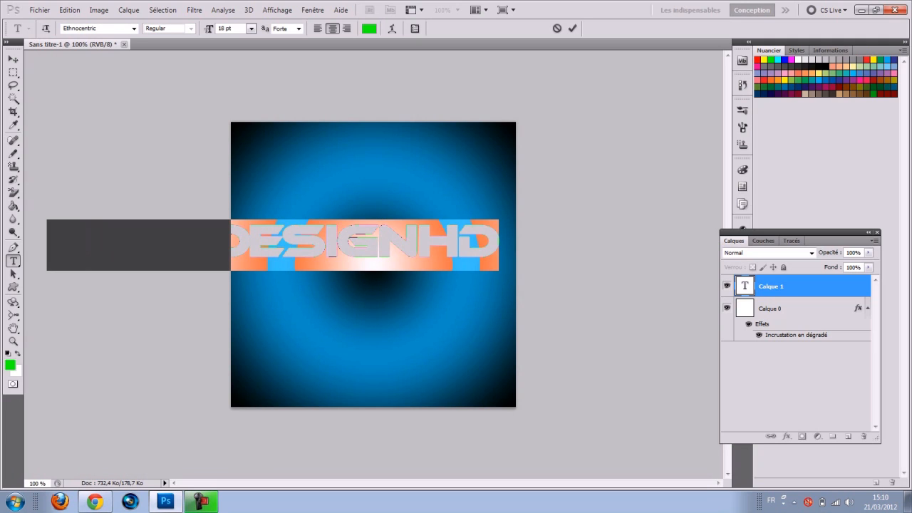
pyautogui.click(251, 28)
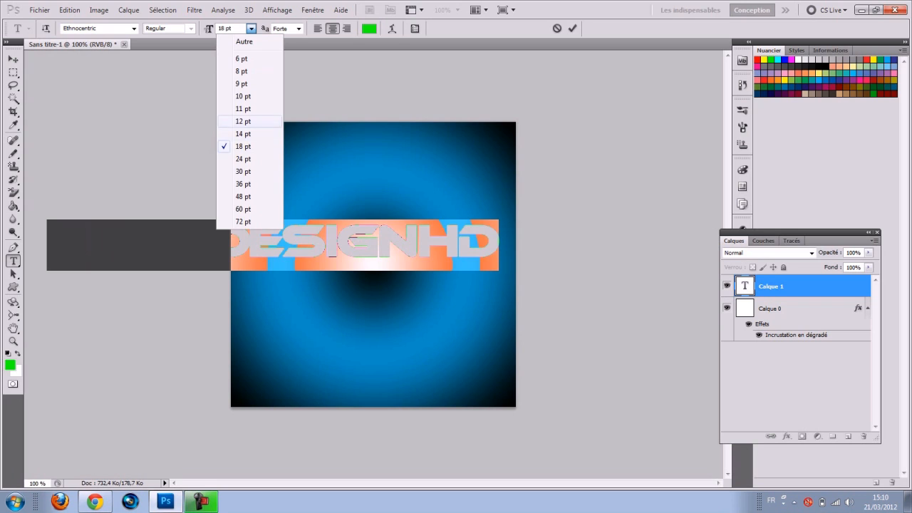
pyautogui.click(235, 120)
pyautogui.click(279, 248)
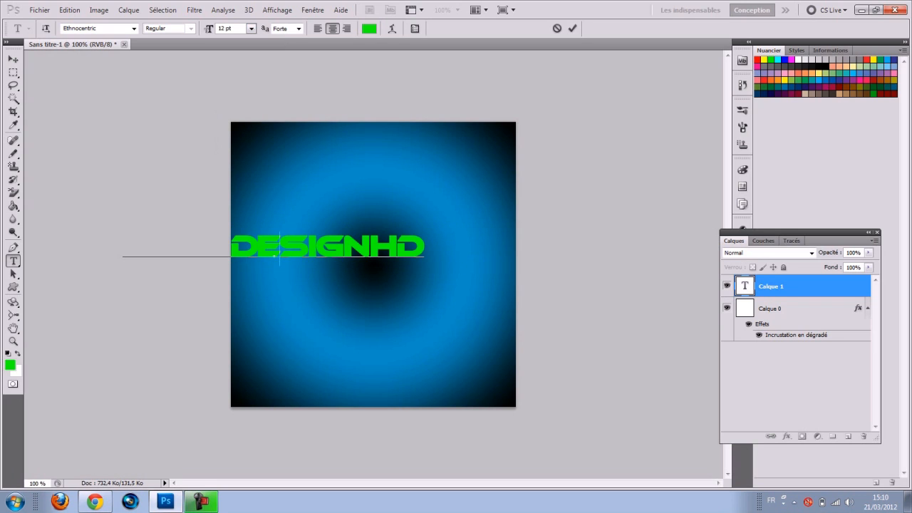
pyautogui.click(13, 59)
pyautogui.moveTo(274, 247); pyautogui.dragTo(377, 269)
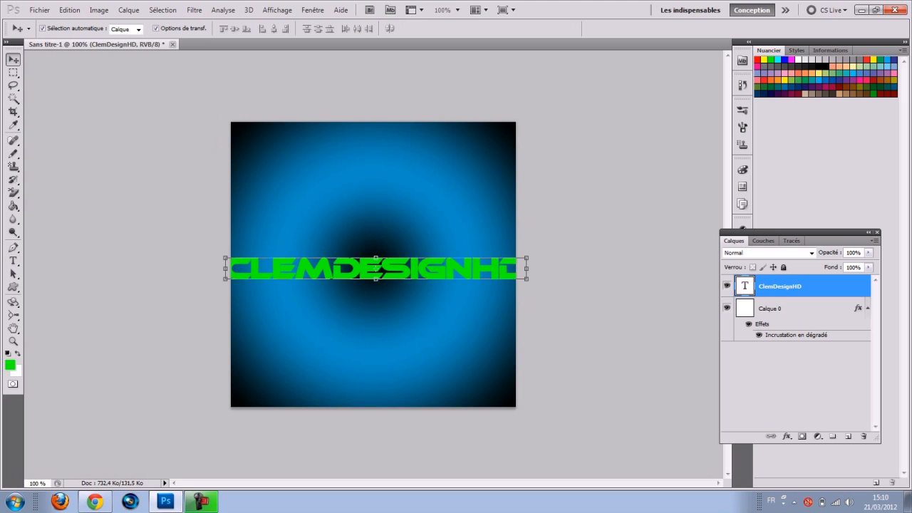
# Step: Reduce the font size of the whole ClemDesignHD text to 10 pt and finish editing it
pyautogui.click(13, 260)
pyautogui.moveTo(227, 269); pyautogui.dragTo(525, 271)
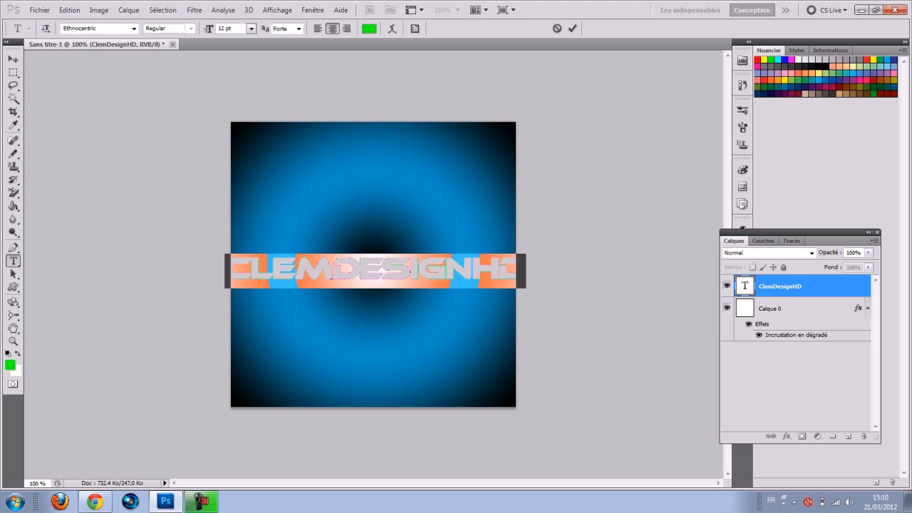
pyautogui.click(251, 28)
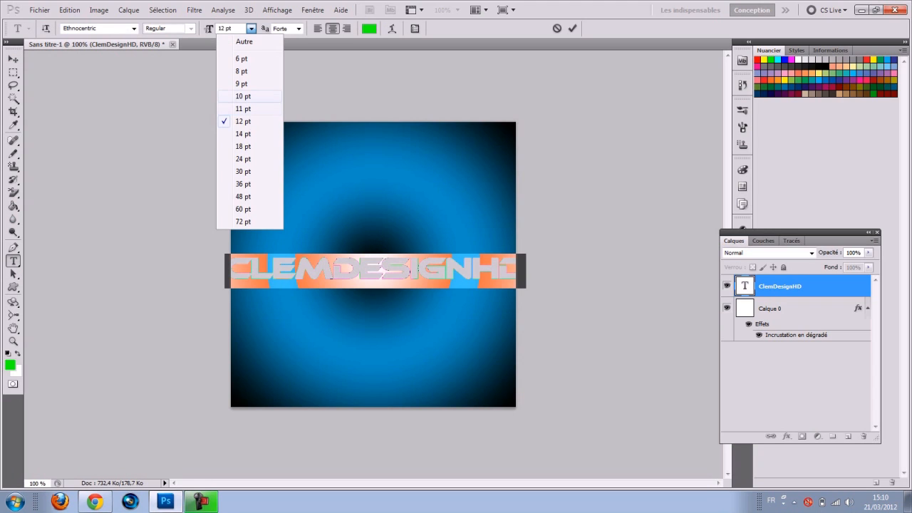
pyautogui.click(243, 95)
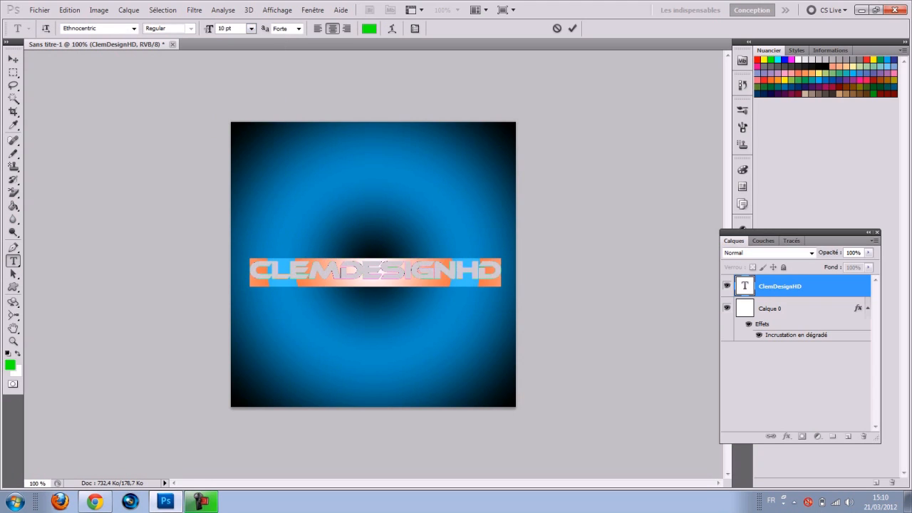
pyautogui.click(340, 271)
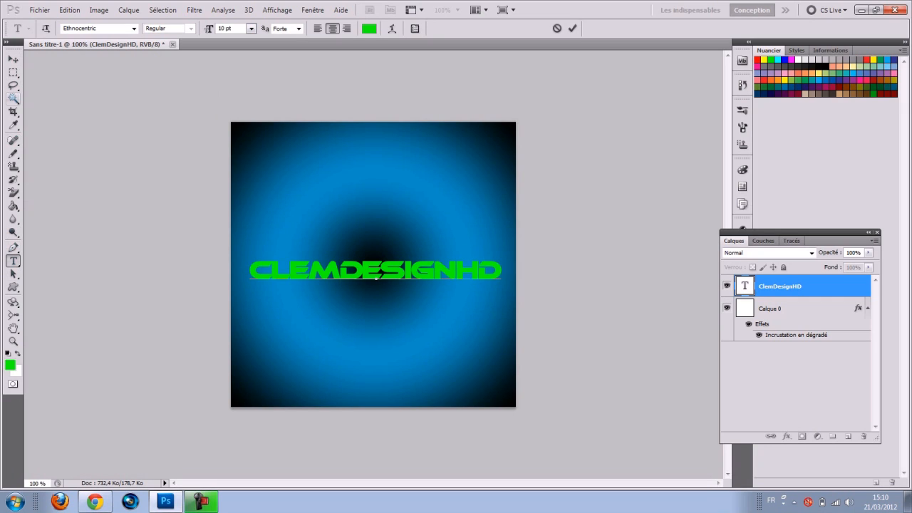
pyautogui.click(13, 59)
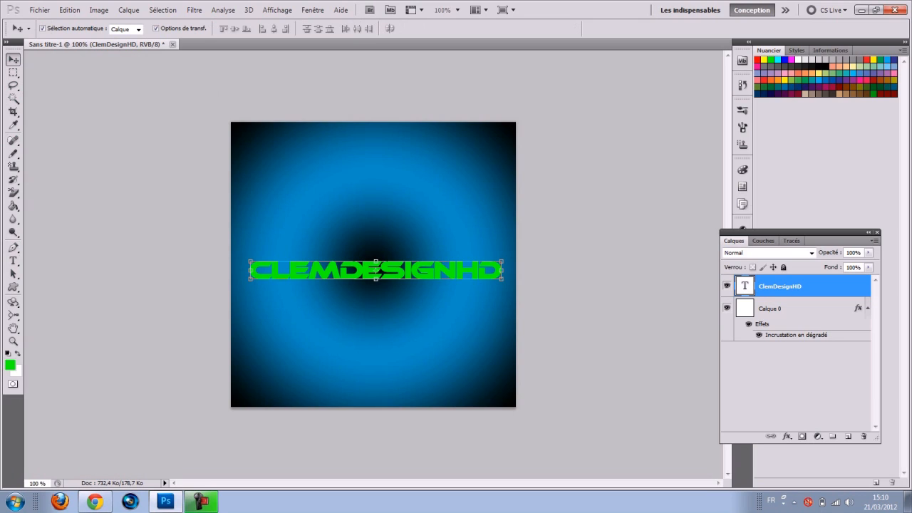
# Step: Add a black stroke (Contour) to the text layer's style, trying a size of 10 px and settling on 8 px
pyautogui.doubleClick(831, 286)
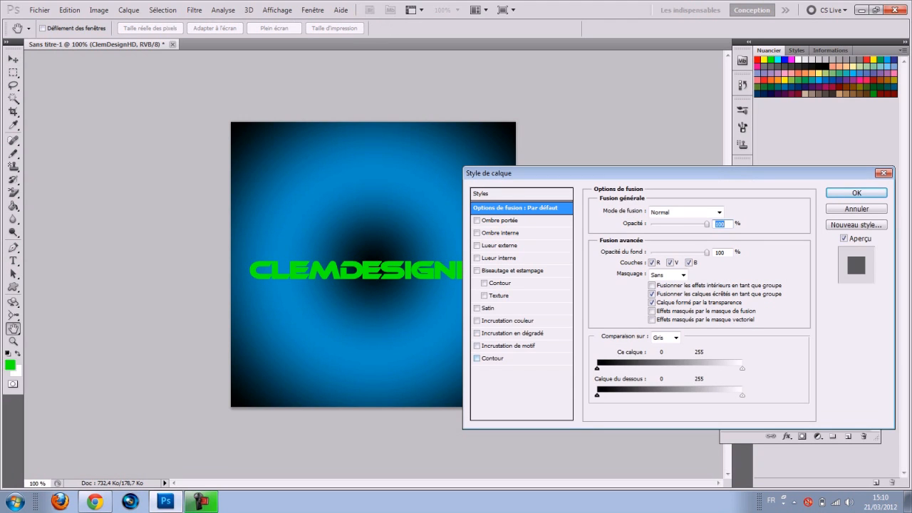
pyautogui.click(477, 358)
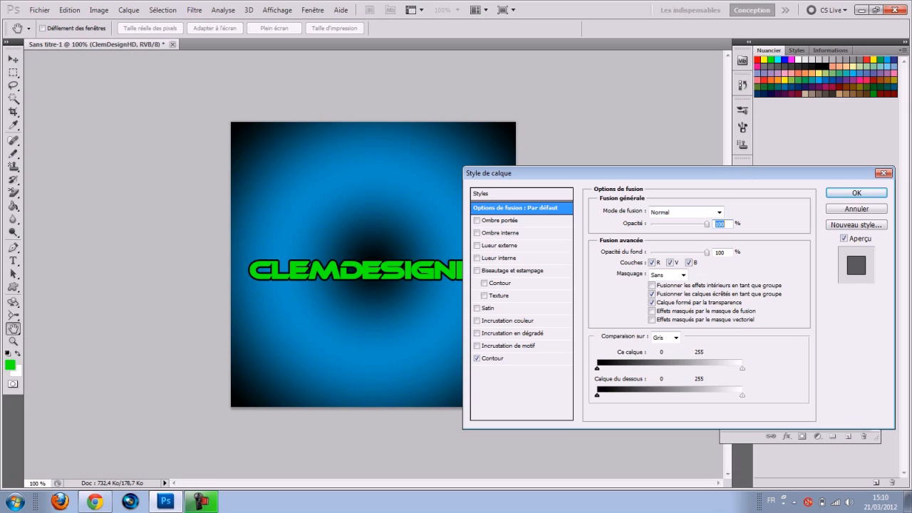
pyautogui.click(477, 359)
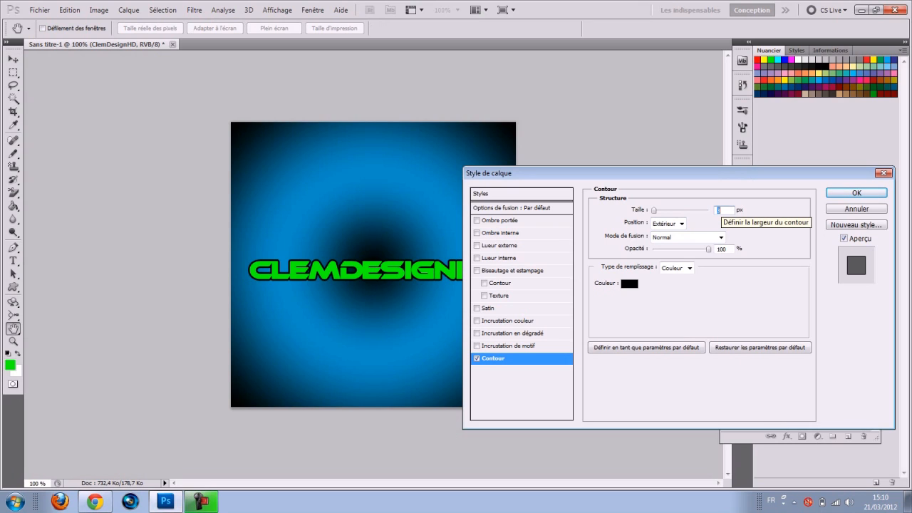
pyautogui.write('10')
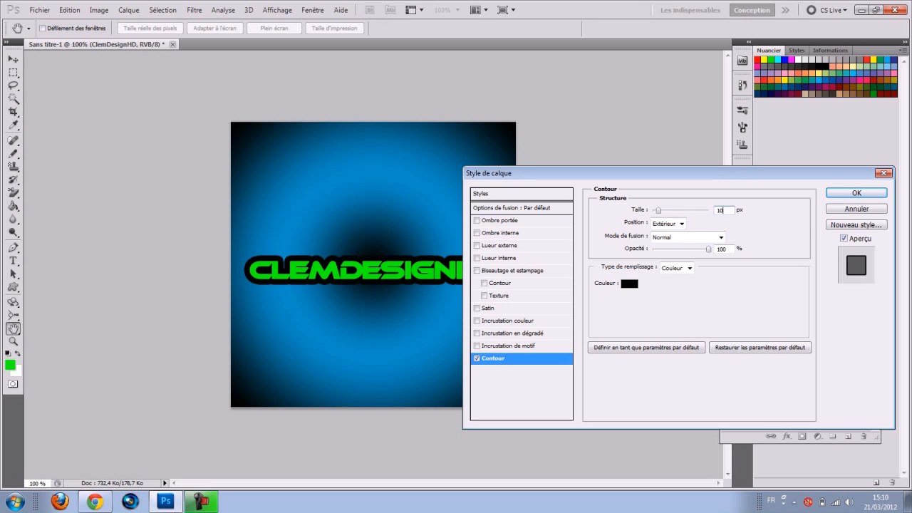
pyautogui.doubleClick(720, 210)
pyautogui.write('8')
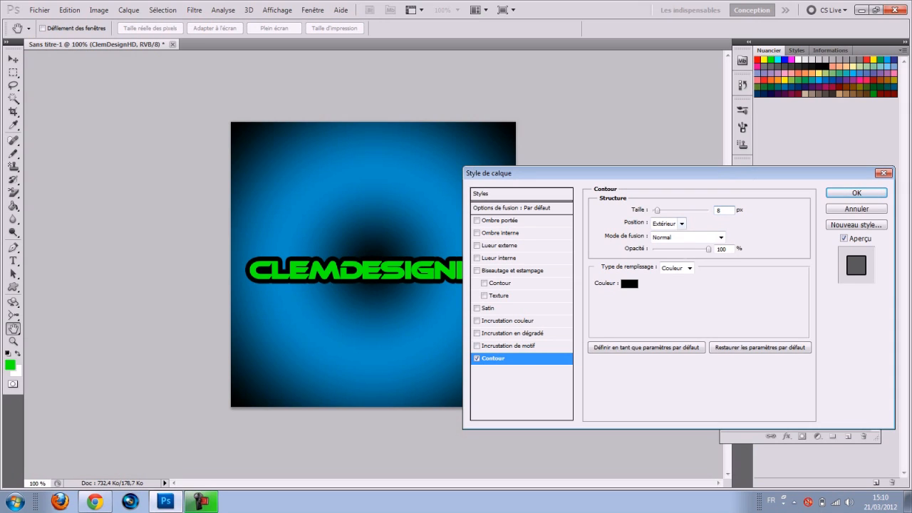
# Step: Try the Intérieur and Centre positions for the text's stroke and return it to Extérieur
pyautogui.click(681, 223)
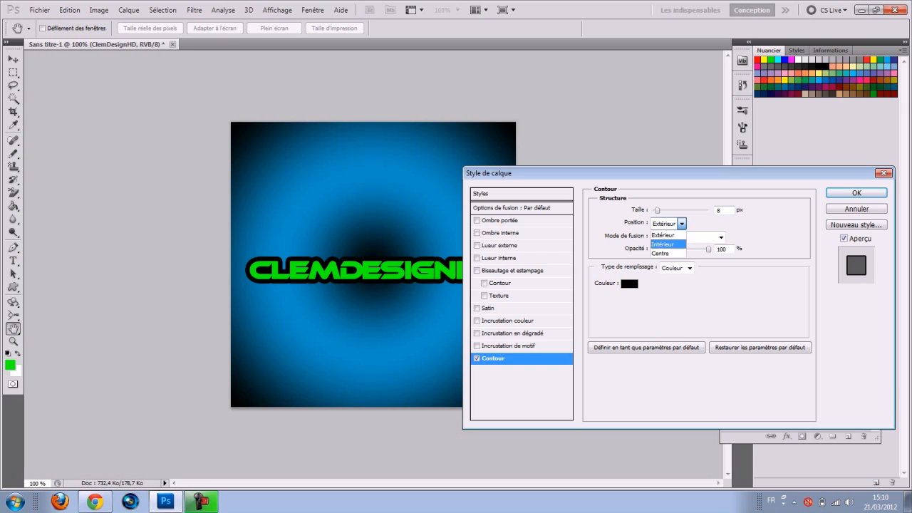
pyautogui.click(663, 245)
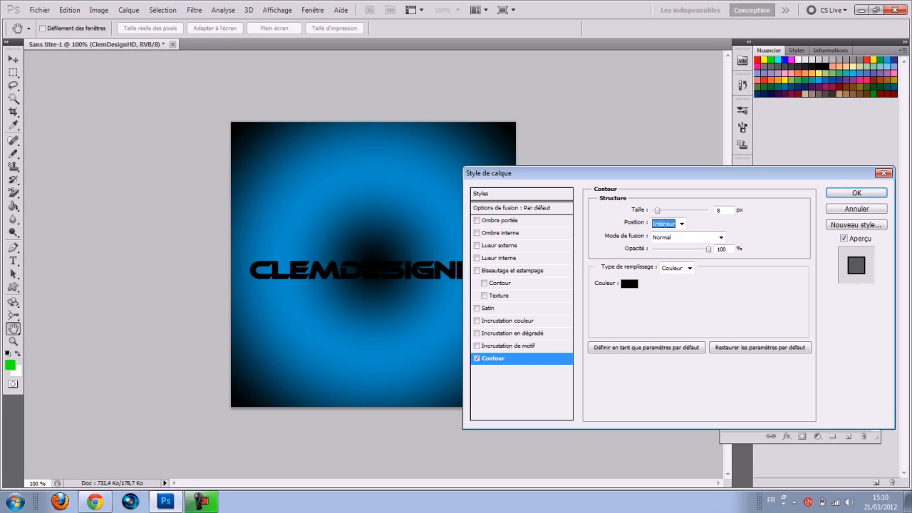
pyautogui.click(681, 223)
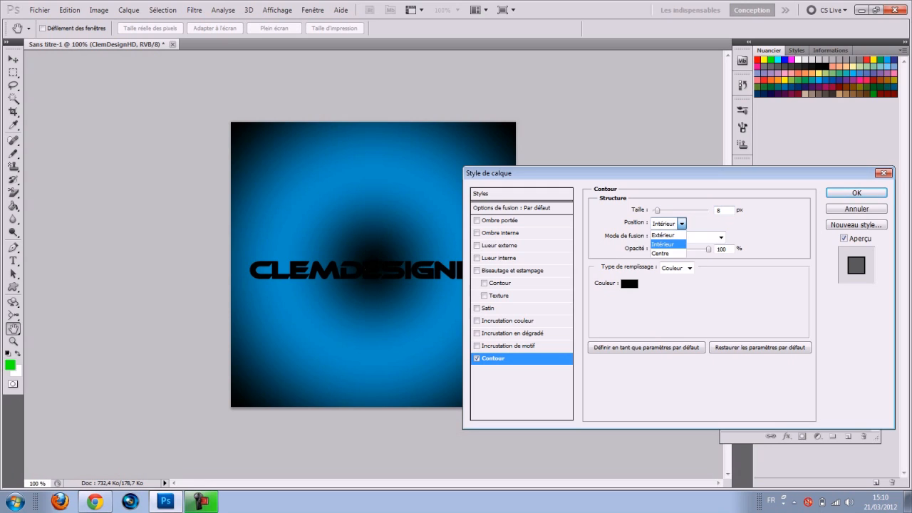
pyautogui.press('Return')
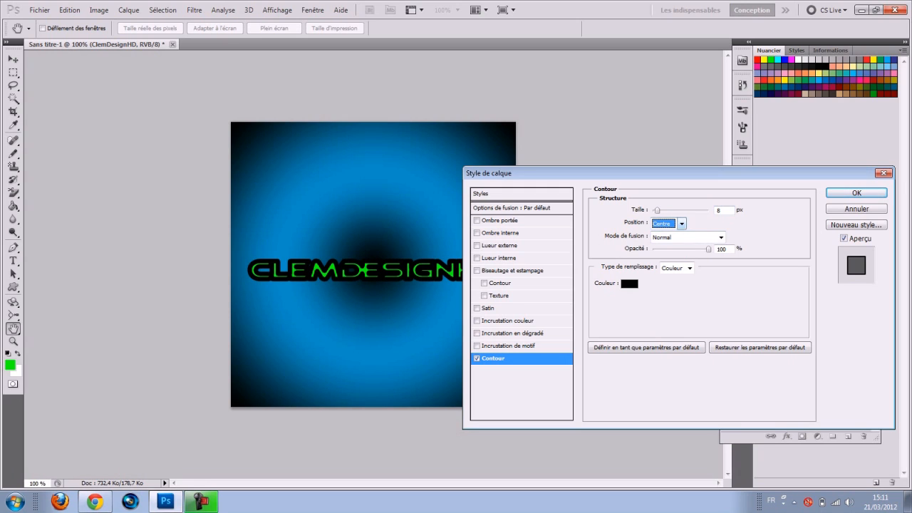
pyautogui.click(682, 223)
pyautogui.click(667, 234)
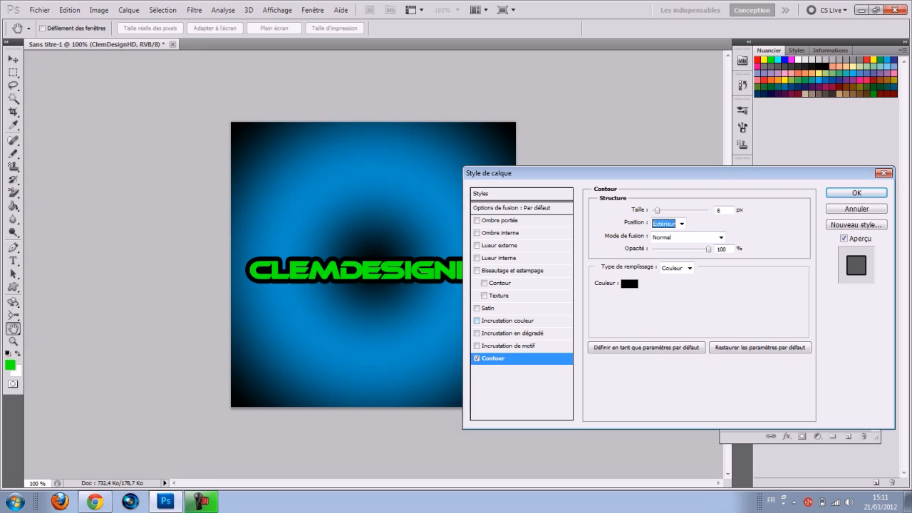
# Step: Add a gradient overlay to the text layer, try several gradient presets and choose "Premier plan -> arrière-plan"
pyautogui.click(510, 333)
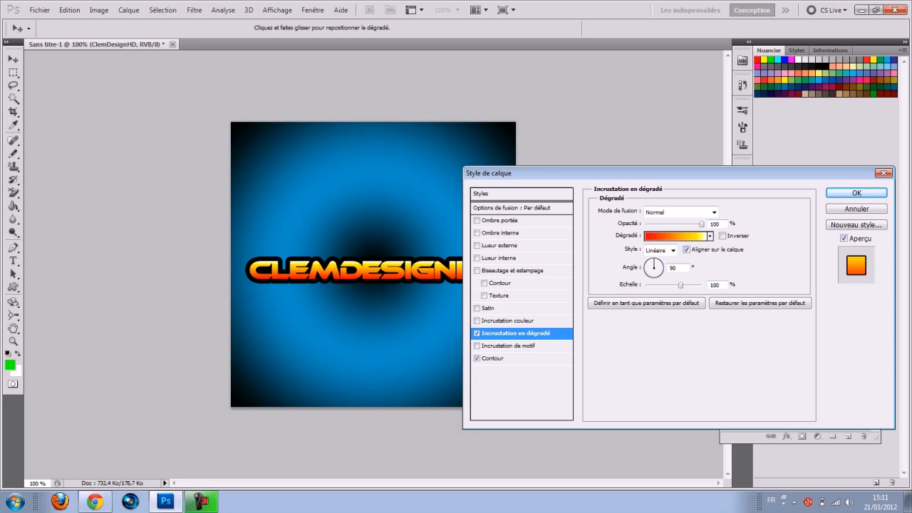
pyautogui.click(677, 236)
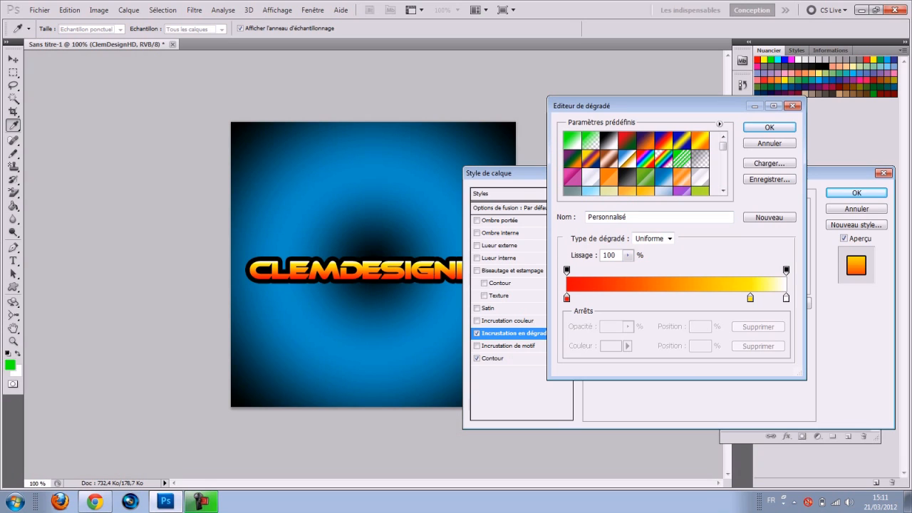
pyautogui.scroll(-3, 636, 163)
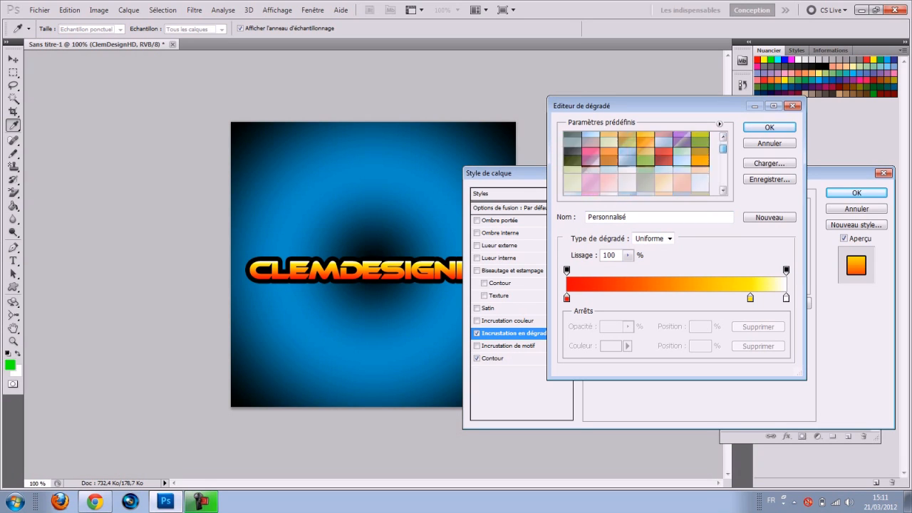
pyautogui.scroll(4, 636, 163)
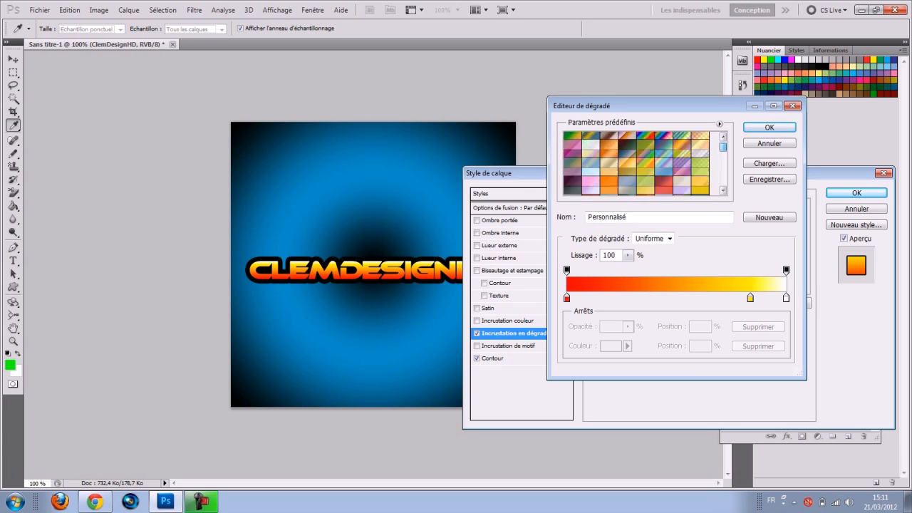
pyautogui.click(664, 141)
pyautogui.click(646, 140)
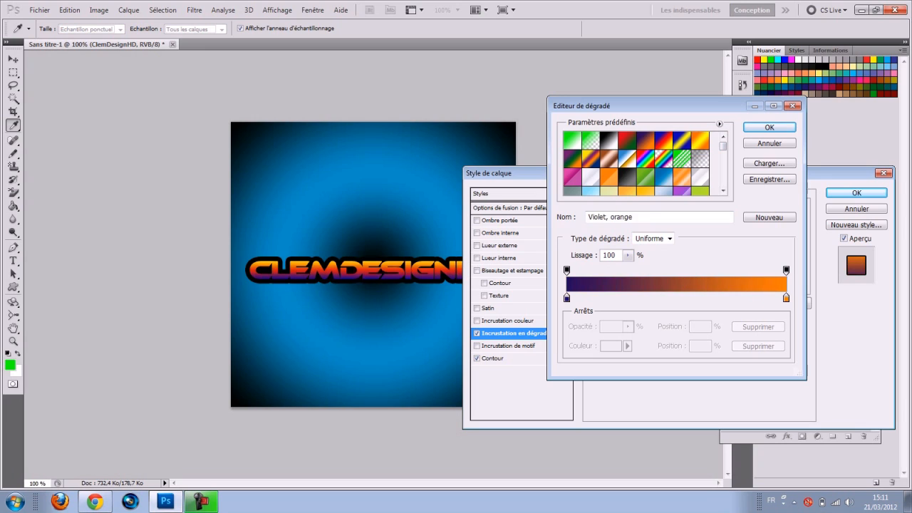
pyautogui.click(627, 140)
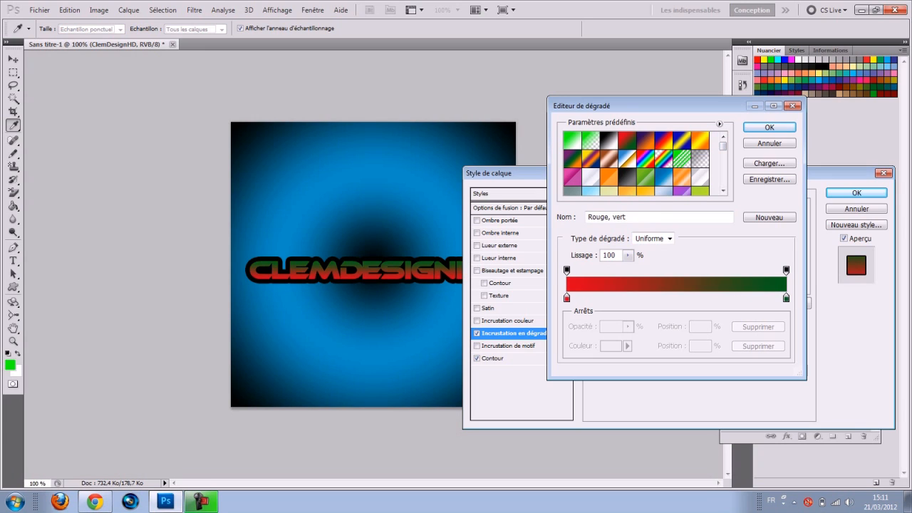
pyautogui.click(591, 159)
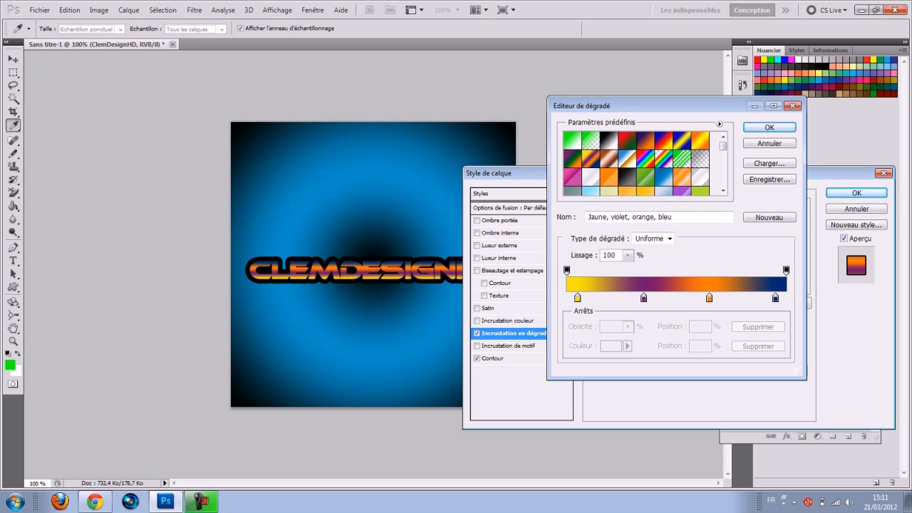
pyautogui.click(572, 141)
pyautogui.click(591, 140)
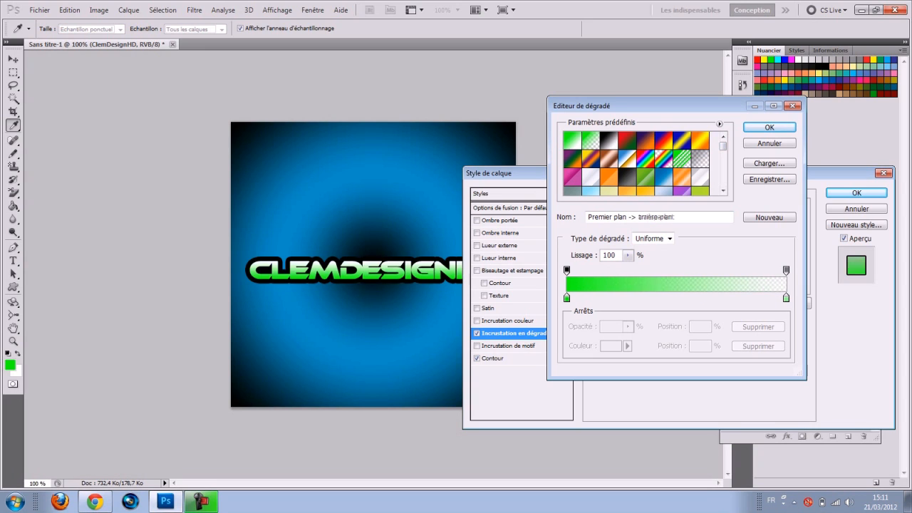
pyautogui.click(572, 141)
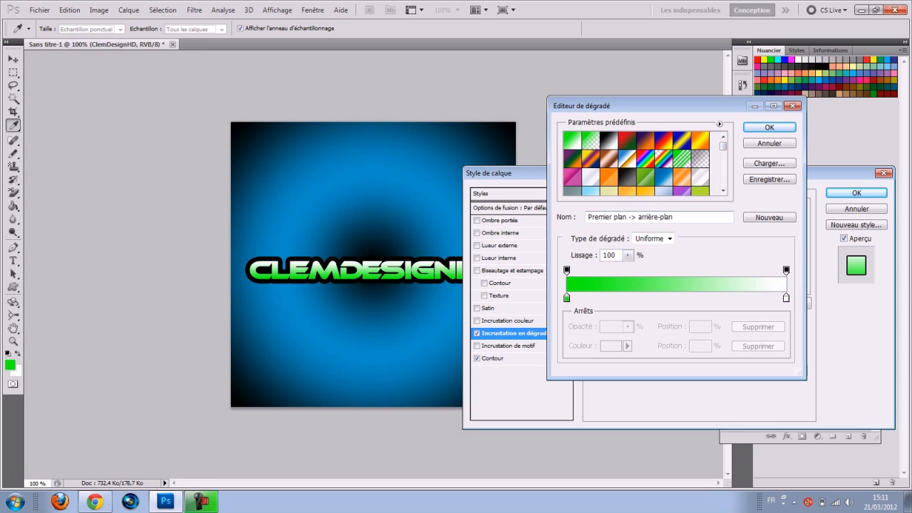
# Step: Change the gradient's green starting colour stop to pure blue, 0600ff
pyautogui.click(567, 298)
pyautogui.doubleClick(567, 298)
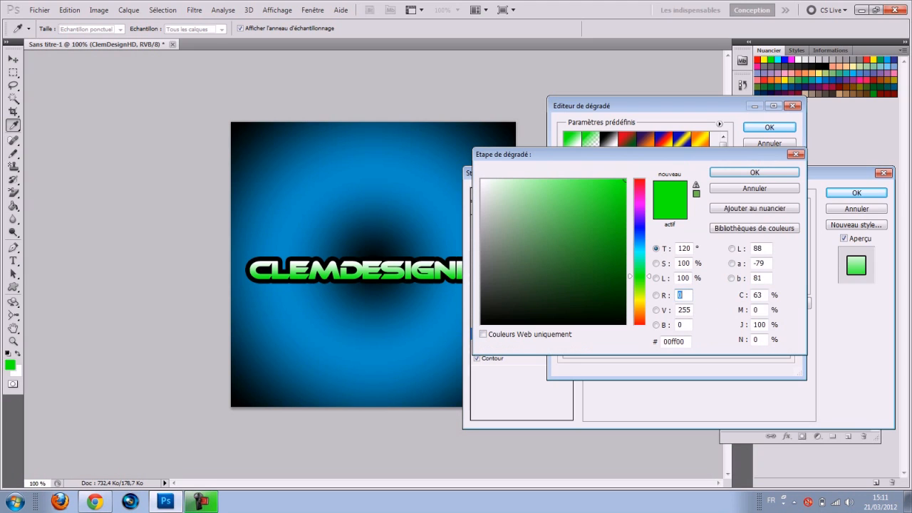
pyautogui.moveTo(640, 276); pyautogui.dragTo(639, 227)
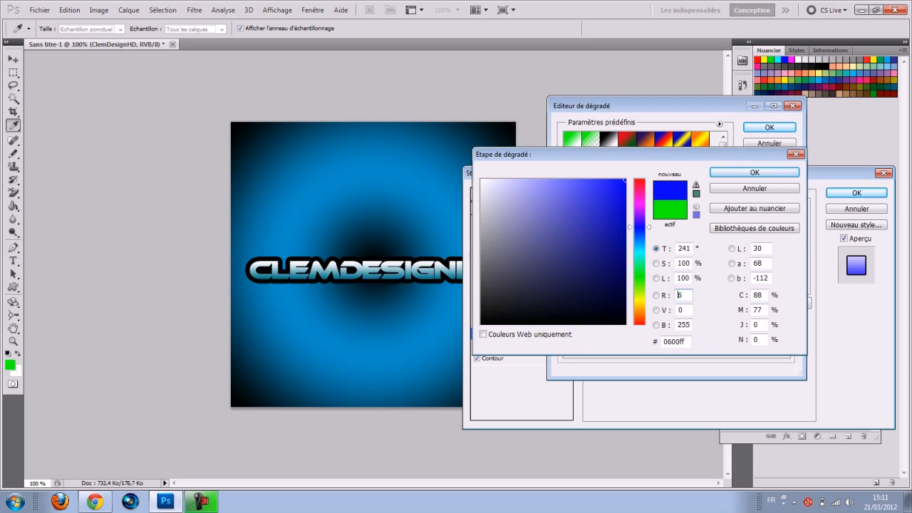
pyautogui.moveTo(622, 190)
pyautogui.mouseDown()
pyautogui.moveTo(613, 263)
pyautogui.moveTo(626, 179)
pyautogui.mouseUp()
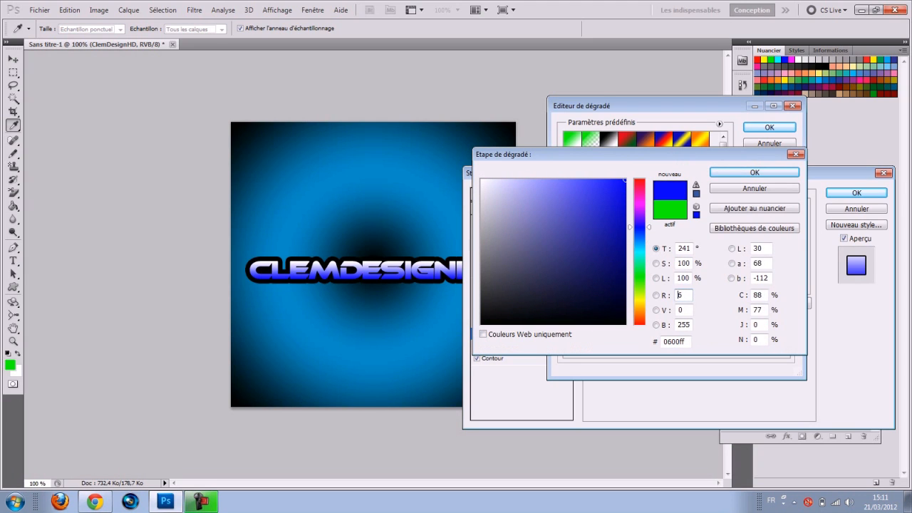
pyautogui.click(755, 172)
# Step: Change the gradient's white end colour stop to light grey and apply the edited gradient
pyautogui.click(786, 298)
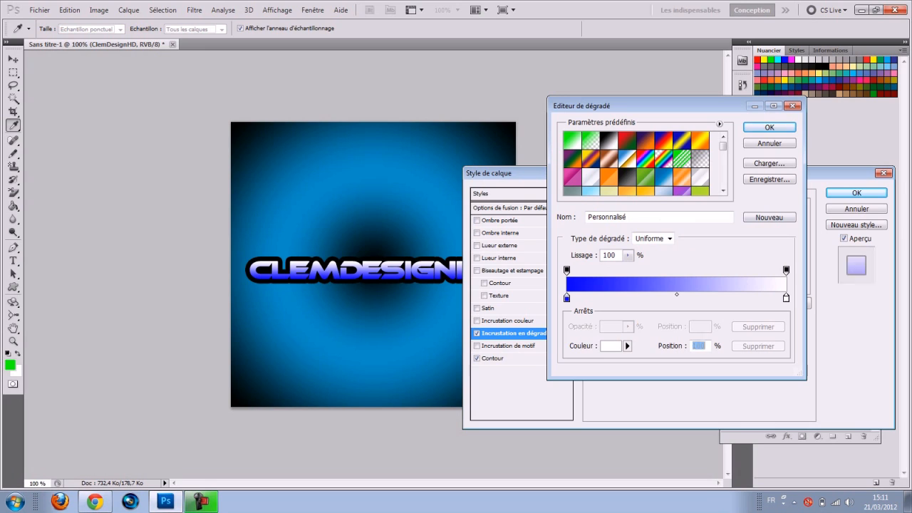
pyautogui.doubleClick(786, 298)
pyautogui.moveTo(491, 247)
pyautogui.mouseDown()
pyautogui.moveTo(482, 241)
pyautogui.moveTo(516, 251)
pyautogui.moveTo(481, 191)
pyautogui.mouseUp()
pyautogui.click(754, 172)
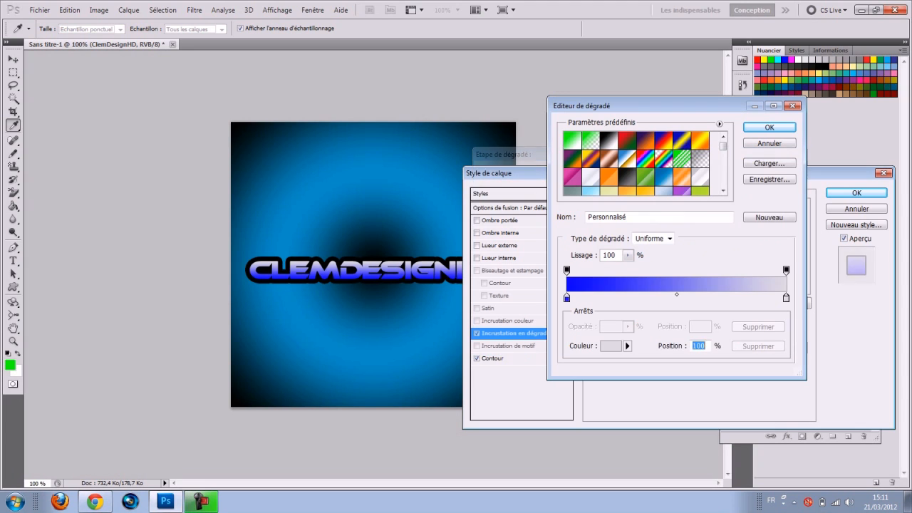
pyautogui.click(769, 127)
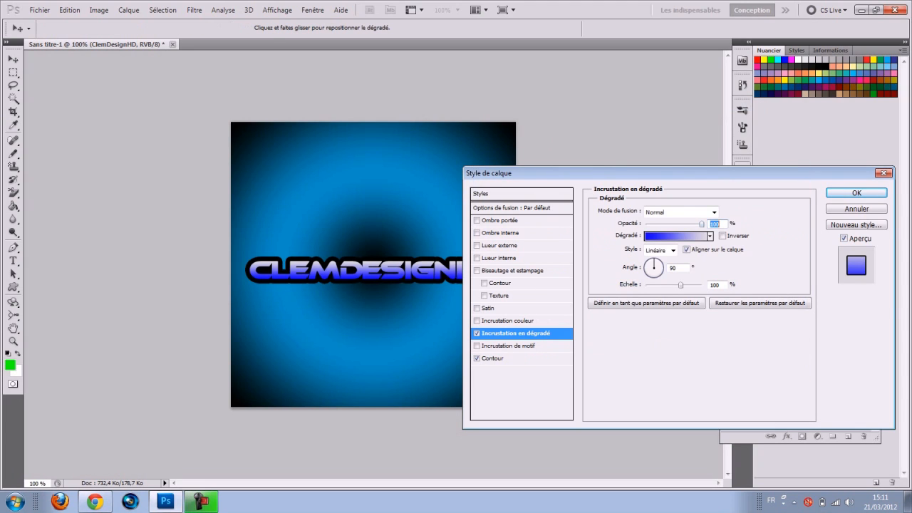
# Step: Keep the gradient overlay's style at Linéaire, set its angle to 180° and move the layer style dialog clear of the text
pyautogui.moveTo(702, 224)
pyautogui.mouseDown()
pyautogui.moveTo(648, 224)
pyautogui.moveTo(701, 225)
pyautogui.mouseUp()
pyautogui.click(660, 250)
pyautogui.click(659, 260)
pyautogui.press('Tab')
pyautogui.write('180')
pyautogui.moveTo(606, 173); pyautogui.dragTo(716, 170)
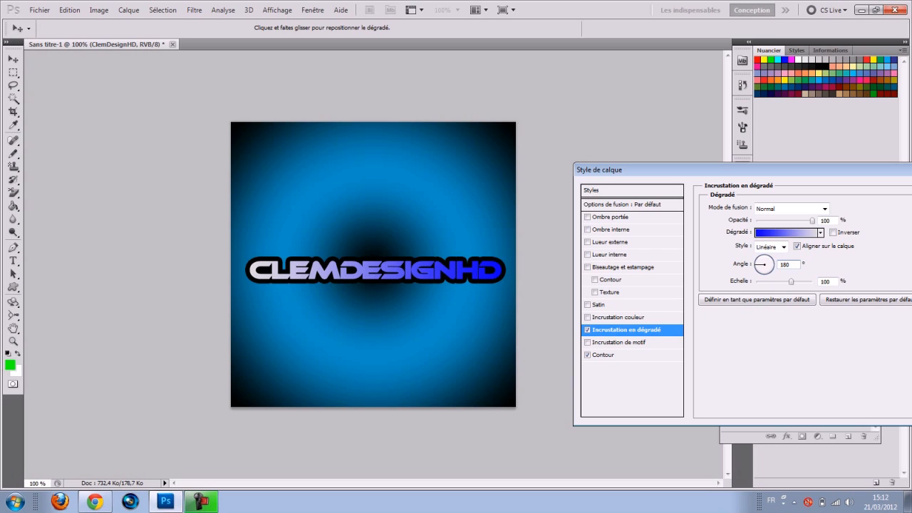
# Step: Try several angles for the text's gradient overlay, including 180°, 18° and 0°
pyautogui.write('-')
pyautogui.doubleClick(786, 265)
pyautogui.moveTo(758, 262); pyautogui.dragTo(769, 257)
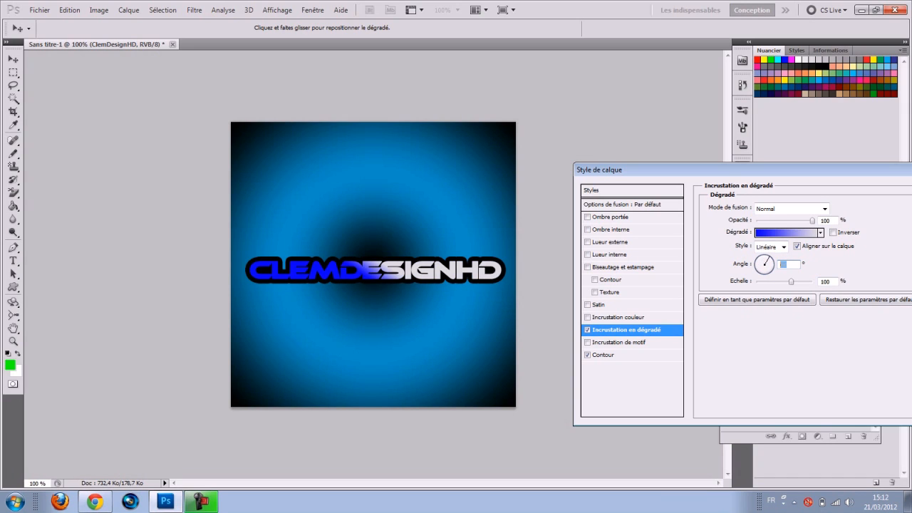
pyautogui.write('36')
pyautogui.moveTo(771, 259); pyautogui.dragTo(761, 265)
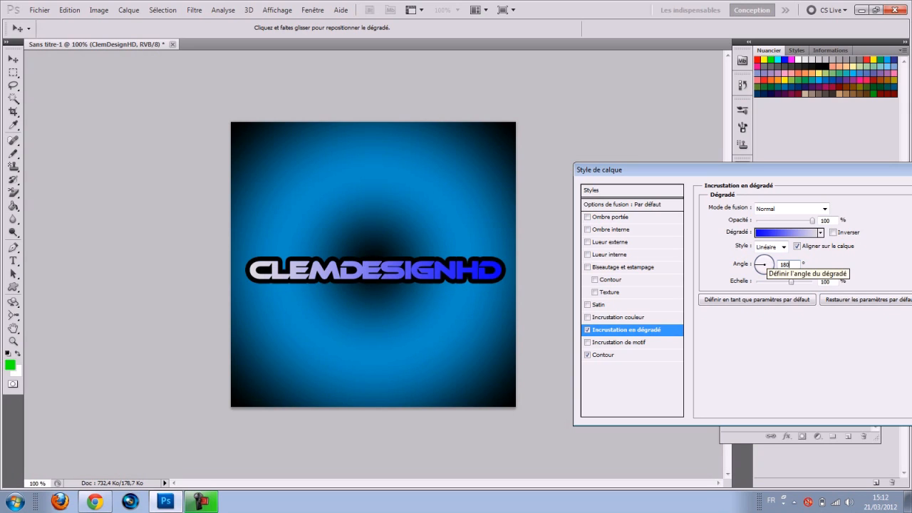
pyautogui.doubleClick(788, 264)
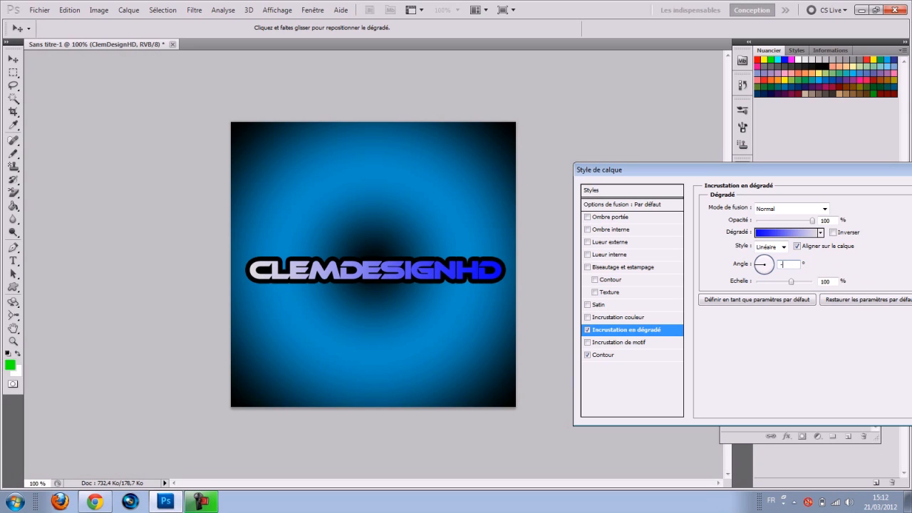
pyautogui.write('-8')
pyautogui.press('Return')
pyautogui.press('Return')
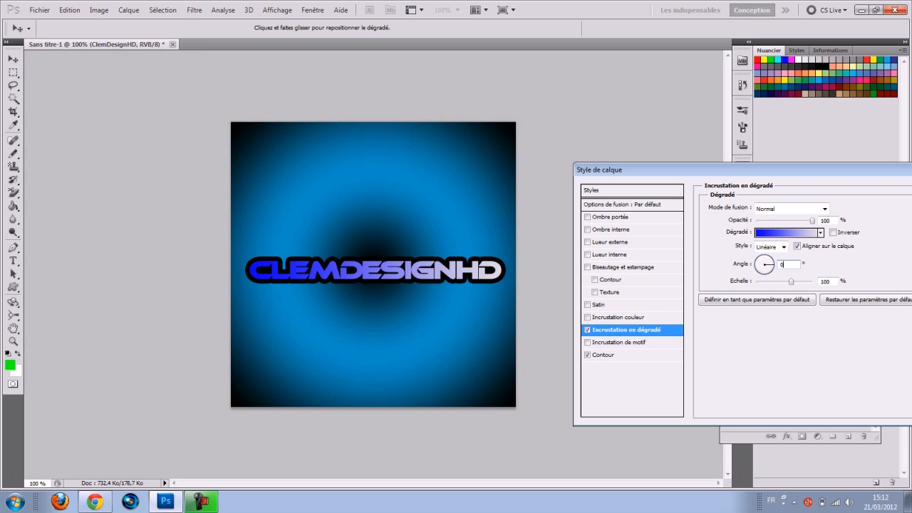
pyautogui.write('18')
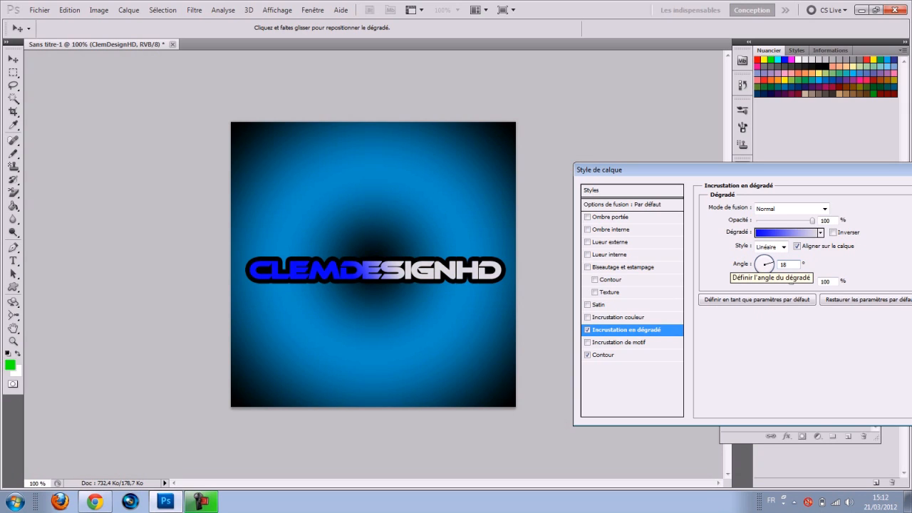
pyautogui.write('0')
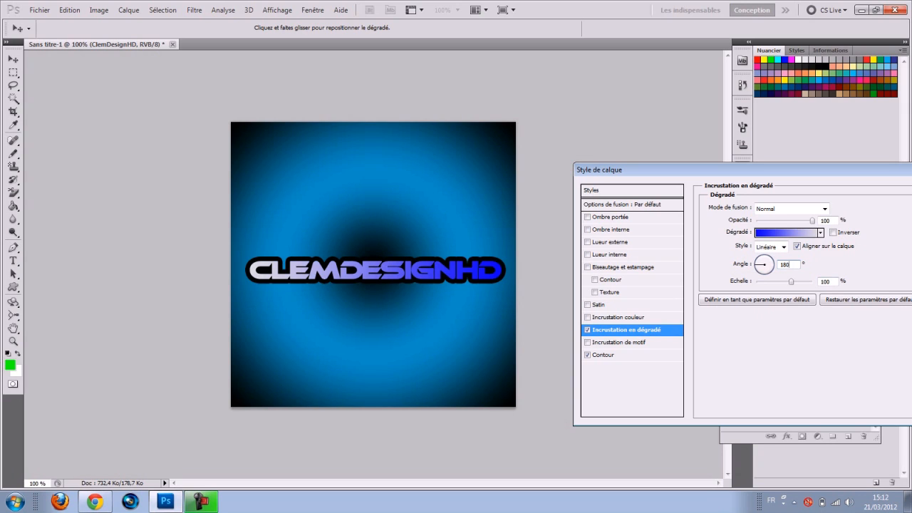
pyautogui.hotkey('ctrl', 'a')
pyautogui.write('0')
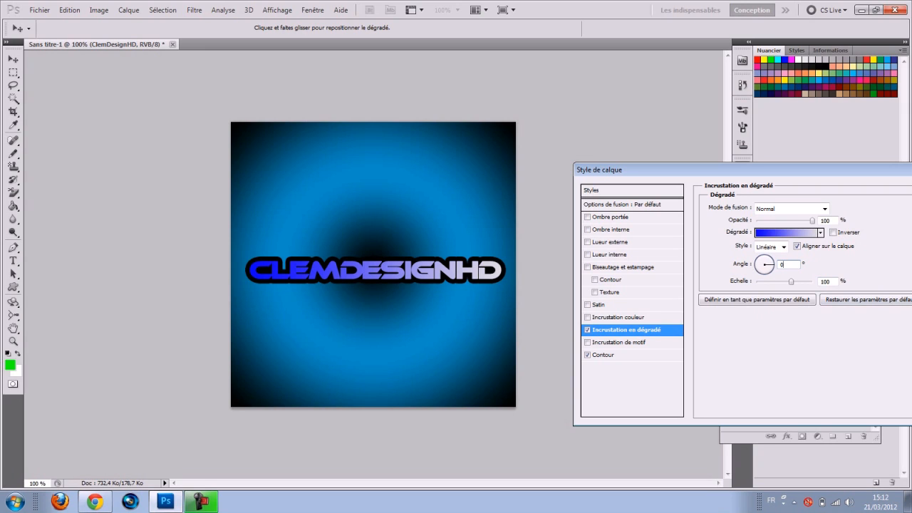
# Step: Set the text's gradient overlay angle to 90° and bring the whole layer style dialog back into view
pyautogui.hotkey('ctrl', 'a')
pyautogui.write('90')
pyautogui.hotkey('ctrl', 'a')
pyautogui.moveTo(713, 170); pyautogui.dragTo(605, 171)
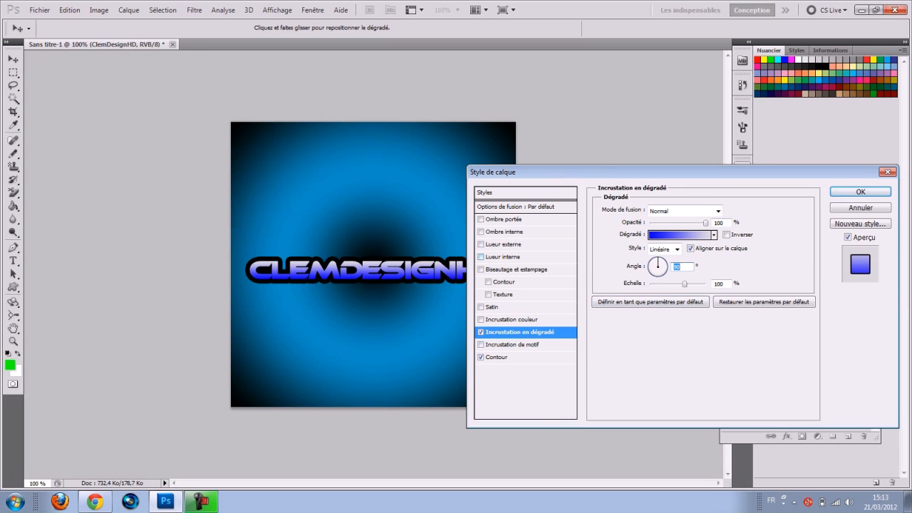
# Step: Add an outer glow (Lueur externe) to the text layer with its blending mode set to Normal
pyautogui.click(505, 244)
pyautogui.click(718, 212)
pyautogui.click(717, 211)
pyautogui.click(718, 211)
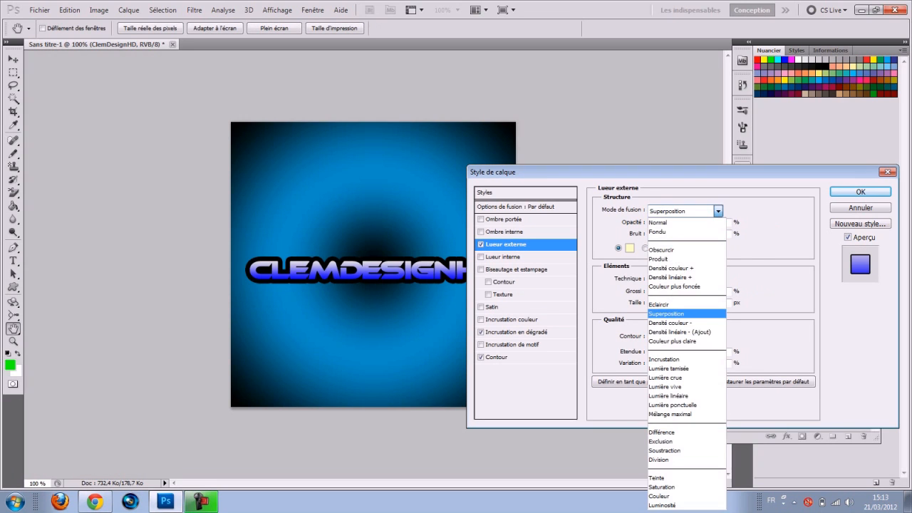
pyautogui.click(677, 222)
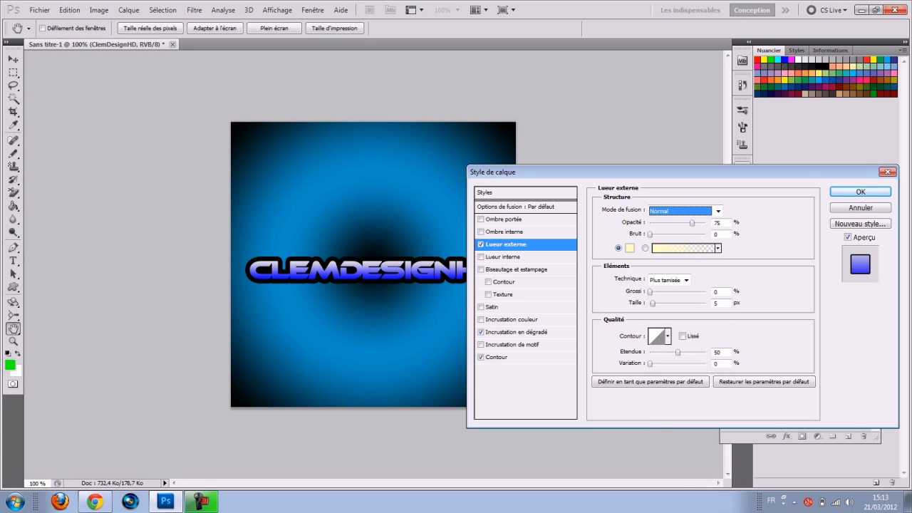
# Step: Change the outer glow's pale yellow colour to white
pyautogui.click(630, 248)
pyautogui.click(639, 246)
pyautogui.click(753, 171)
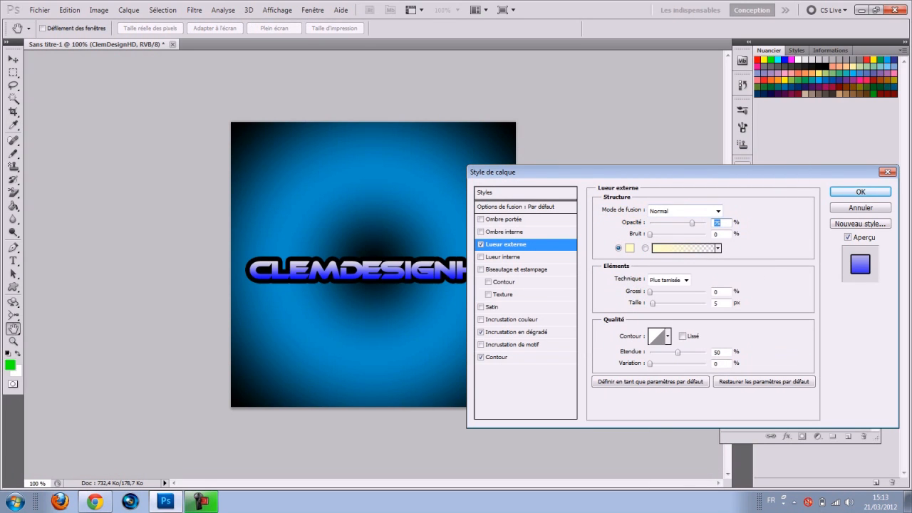
pyautogui.click(630, 247)
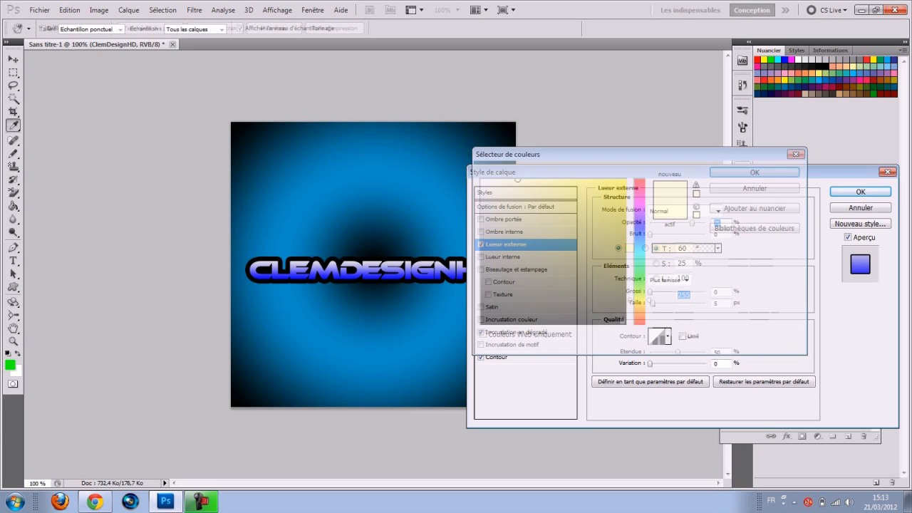
pyautogui.moveTo(481, 180)
pyautogui.mouseDown()
pyautogui.moveTo(525, 224)
pyautogui.moveTo(480, 211)
pyautogui.moveTo(481, 243)
pyautogui.moveTo(482, 180)
pyautogui.mouseUp()
pyautogui.press('Return')
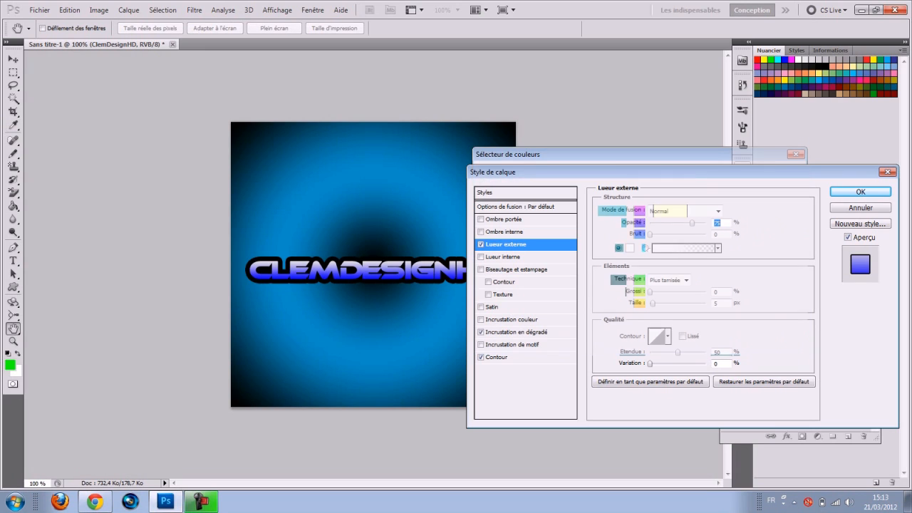
# Step: Set the outer glow's spread (Grossi) to 30% and its size to 30 px
pyautogui.doubleClick(718, 304)
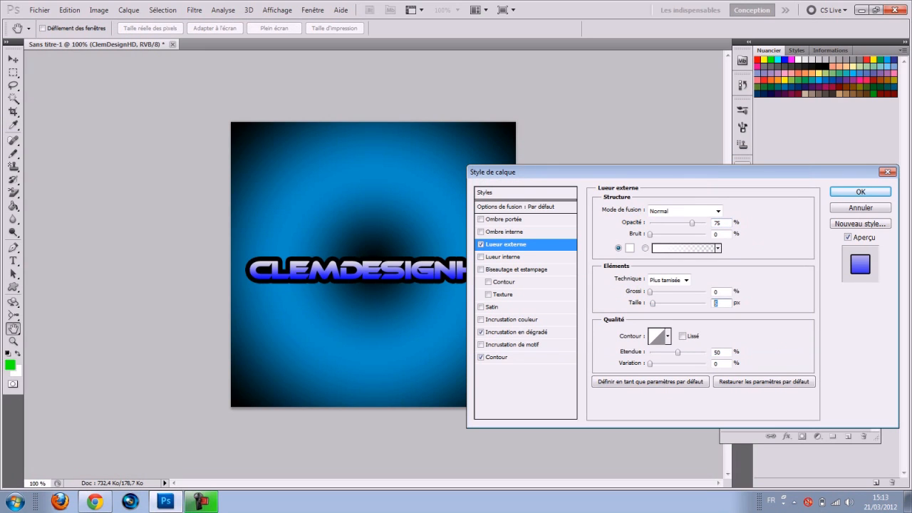
pyautogui.write('10')
pyautogui.doubleClick(718, 292)
pyautogui.write('15')
pyautogui.doubleClick(717, 292)
pyautogui.write('30')
pyautogui.press('Tab')
pyautogui.write('30')
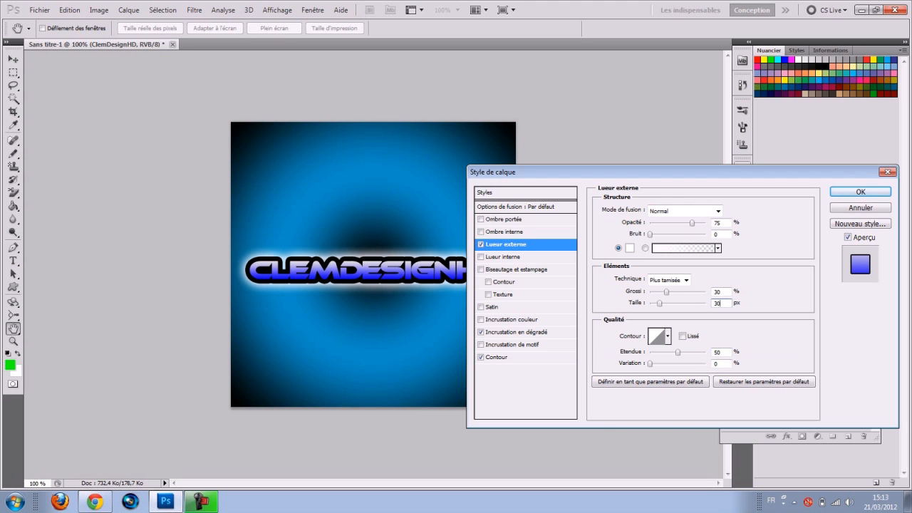
pyautogui.moveTo(499, 171); pyautogui.dragTo(474, 165)
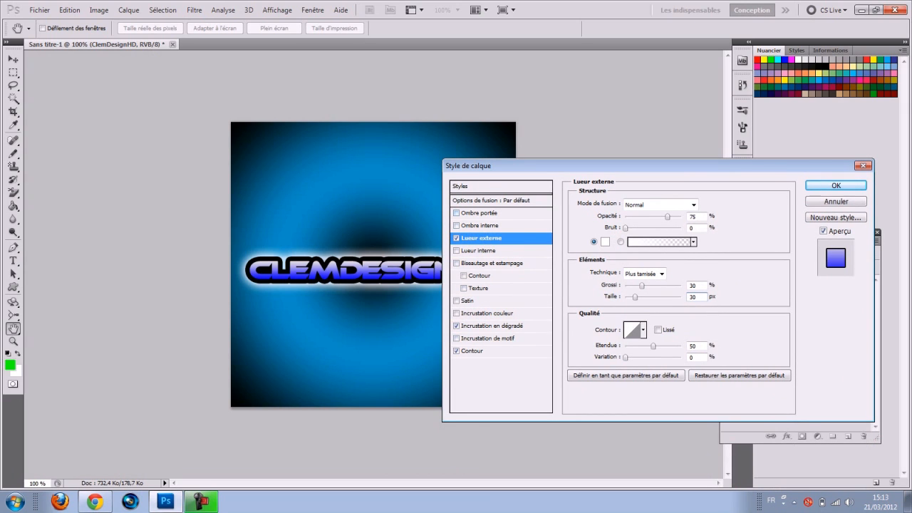
# Step: Add an inner shadow (Ombre interne) to the text and toggle it off and on to compare the look
pyautogui.click(456, 226)
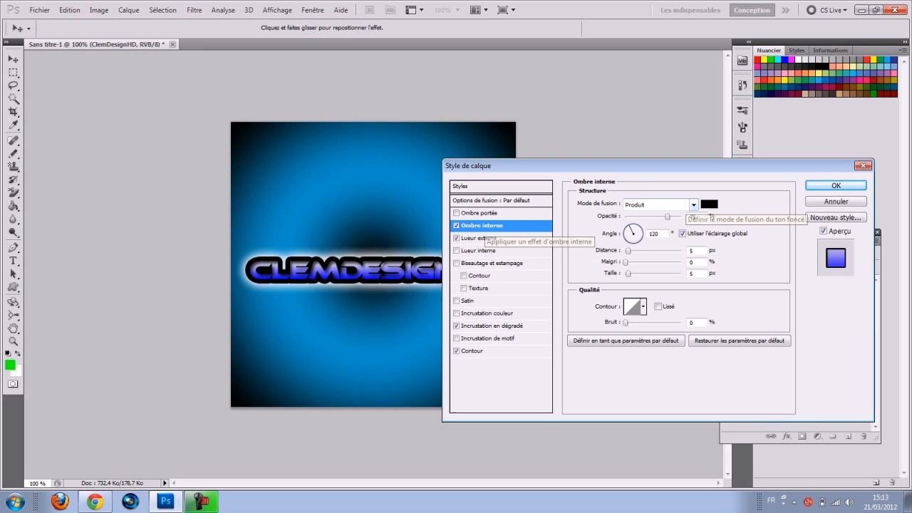
pyautogui.moveTo(570, 165); pyautogui.dragTo(658, 154)
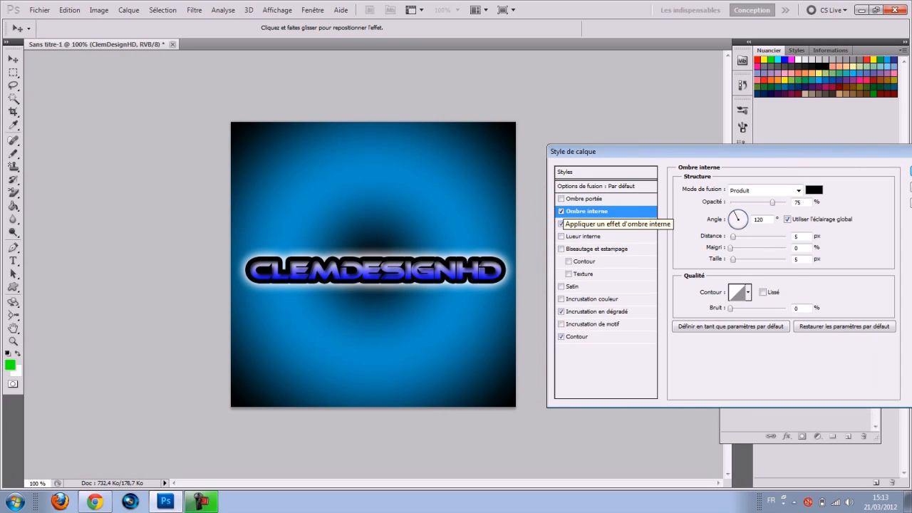
pyautogui.press('space')
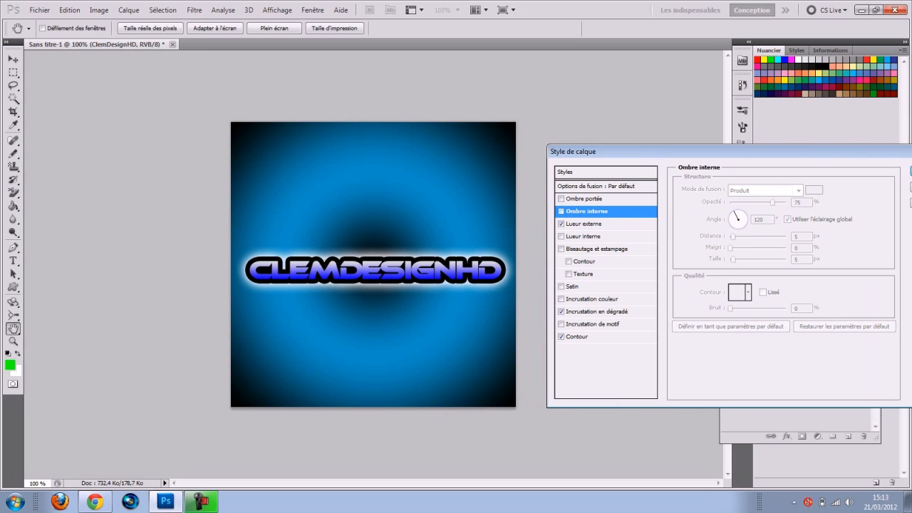
pyautogui.press('space')
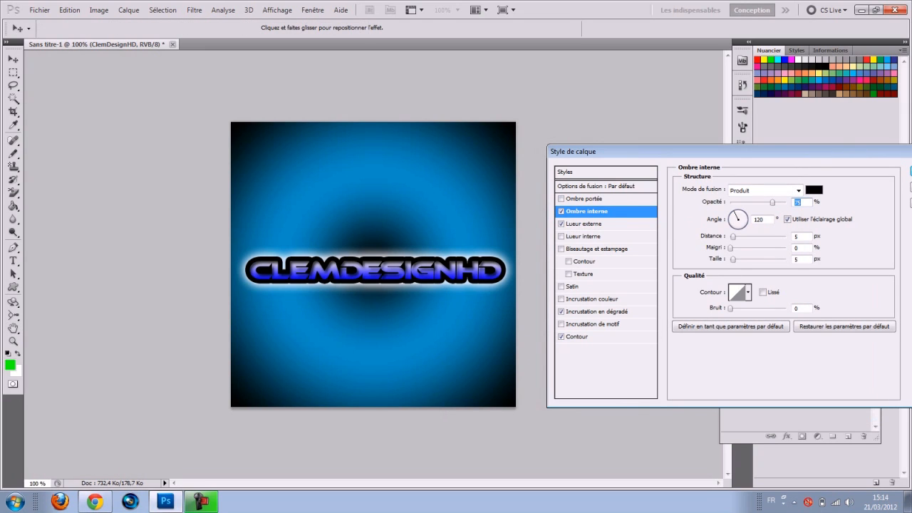
# Step: Set the inner shadow to Normal blending, 66% opacity and a nearly vertical light angle, and apply the layer styles
pyautogui.click(798, 190)
pyautogui.click(757, 203)
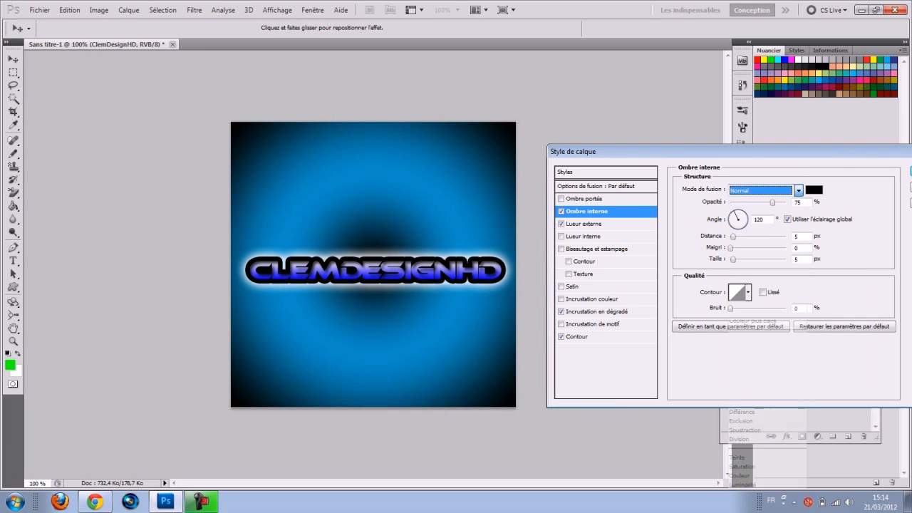
pyautogui.moveTo(772, 203)
pyautogui.mouseDown()
pyautogui.moveTo(750, 202)
pyautogui.moveTo(767, 202)
pyautogui.mouseUp()
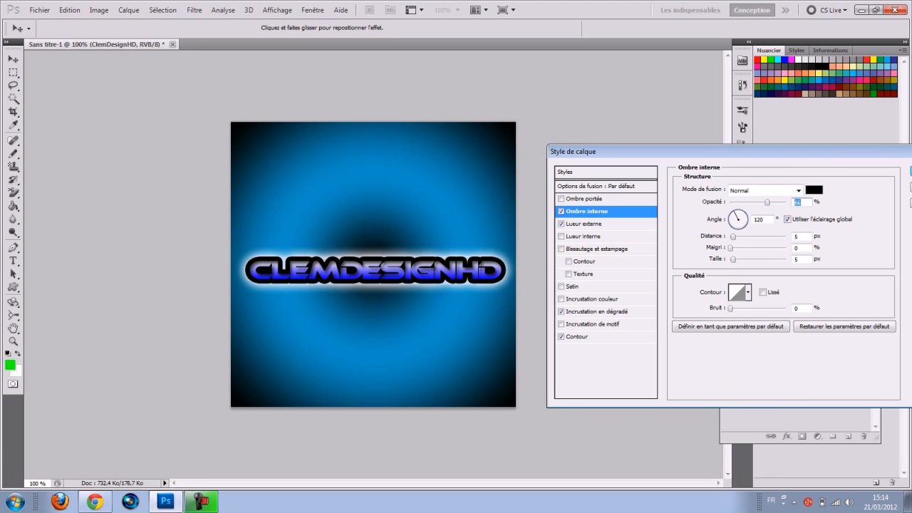
pyautogui.click(738, 213)
pyautogui.moveTo(606, 151); pyautogui.dragTo(464, 149)
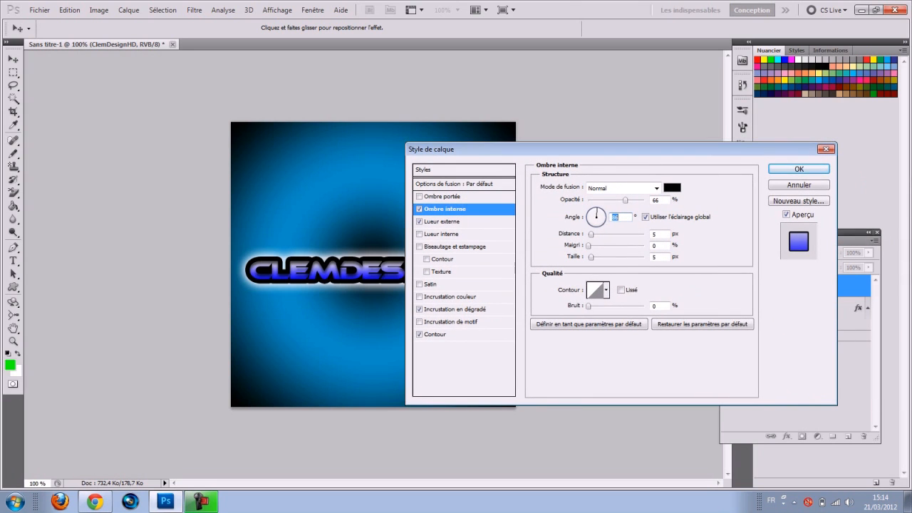
pyautogui.click(798, 169)
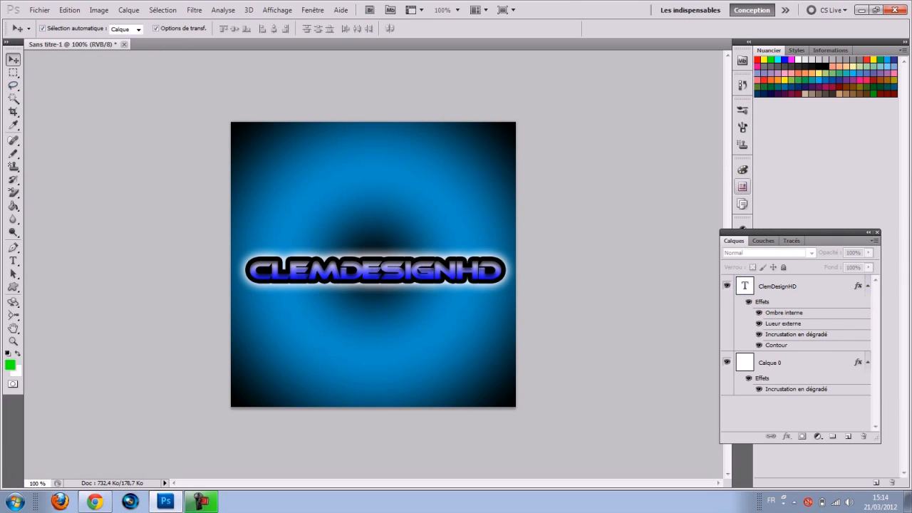
# Step: Open the 50mm Prime flare image from the Flares folder inside Optical Flares, under Bordel pour intro on the desktop
pyautogui.click(39, 10)
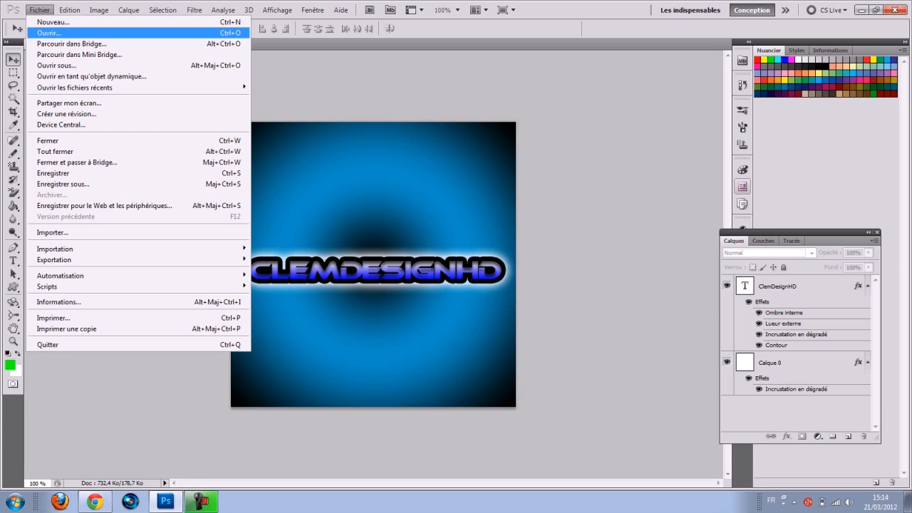
pyautogui.click(49, 33)
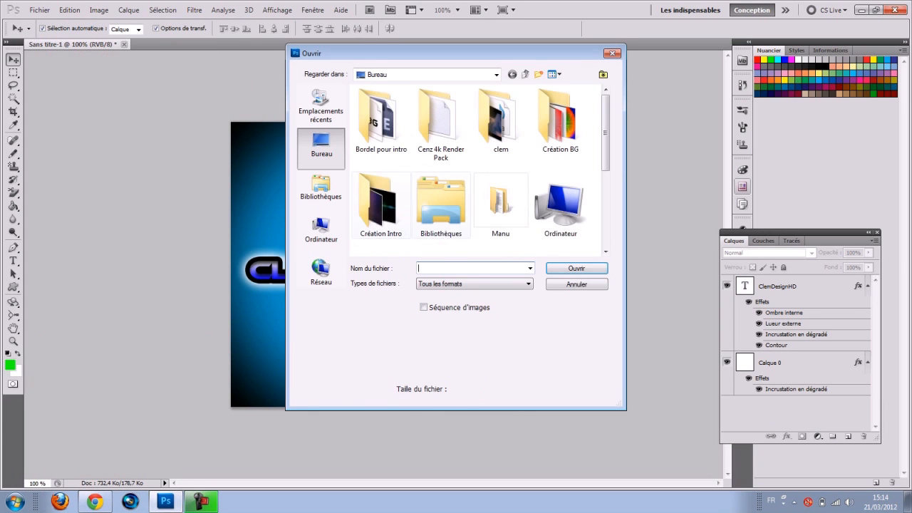
pyautogui.doubleClick(381, 121)
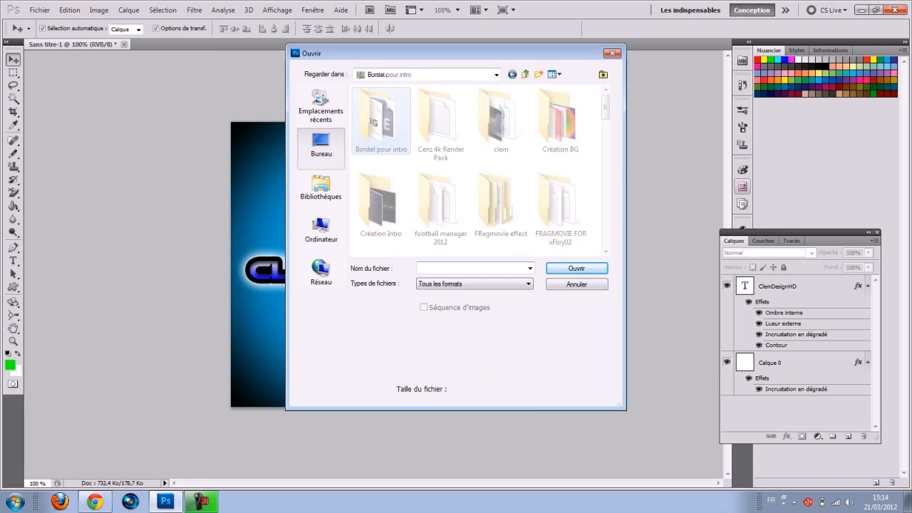
pyautogui.scroll(-2, 483, 171)
pyautogui.doubleClick(561, 146)
pyautogui.scroll(-3, 561, 146)
pyautogui.scroll(3, 501, 163)
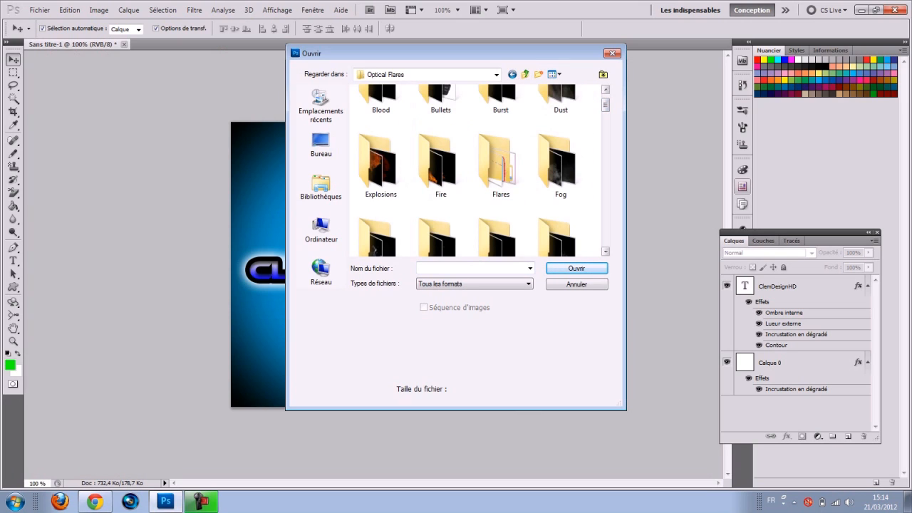
pyautogui.scroll(1, 560, 142)
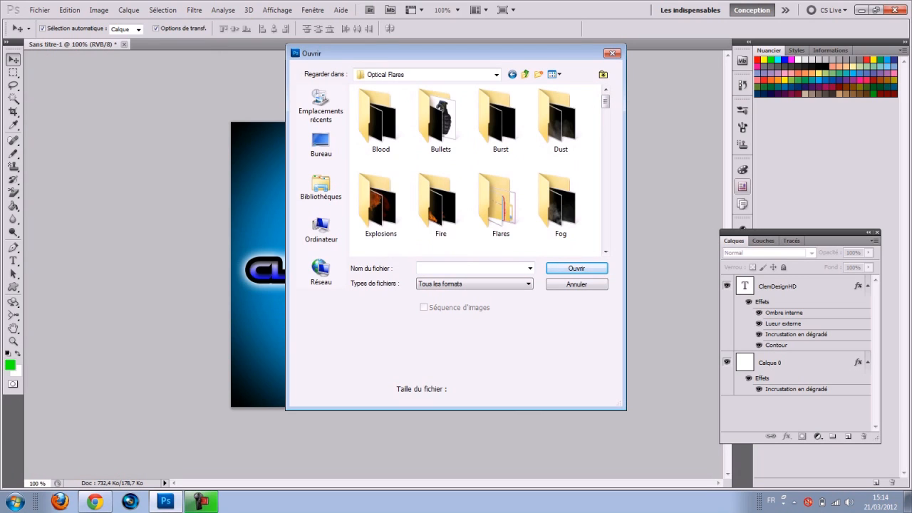
pyautogui.doubleClick(500, 206)
pyautogui.moveTo(605, 104)
pyautogui.mouseDown()
pyautogui.moveTo(606, 118)
pyautogui.moveTo(605, 103)
pyautogui.mouseUp()
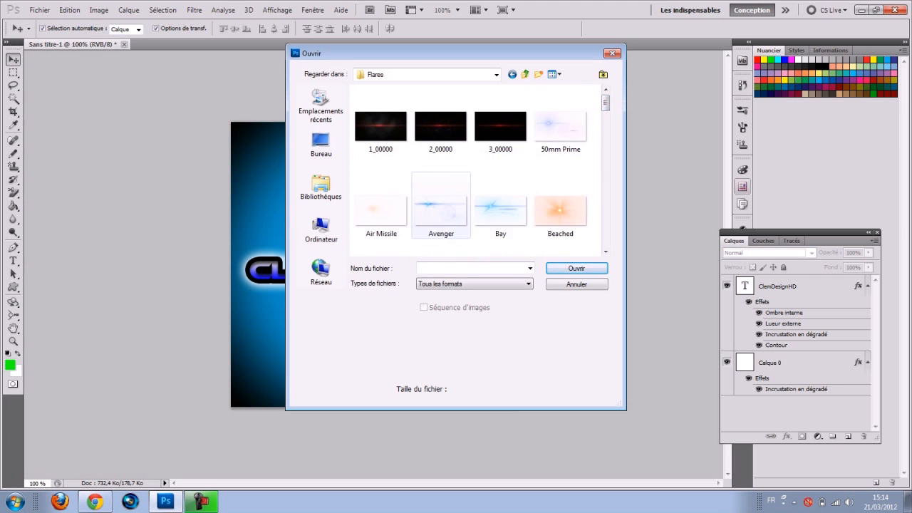
pyautogui.moveTo(606, 103); pyautogui.dragTo(606, 97)
pyautogui.doubleClick(560, 125)
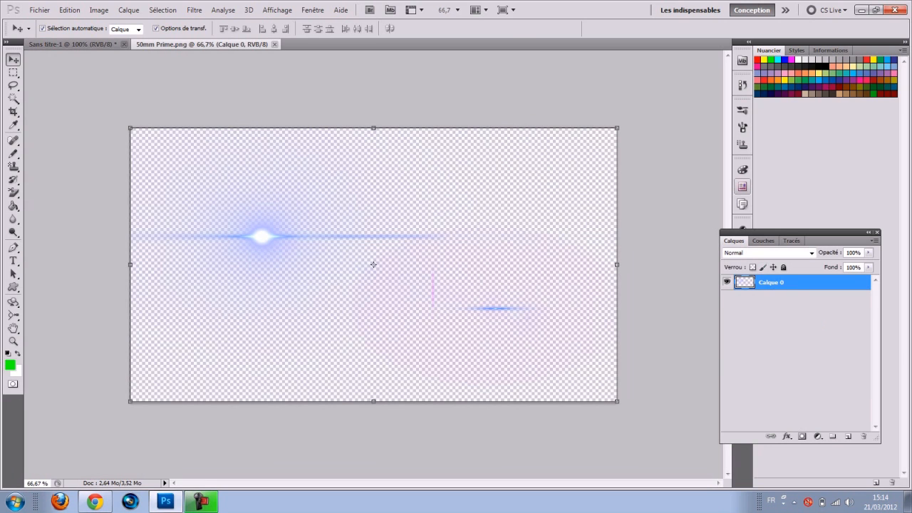
# Step: Duplicate the flare image's layer into the Sans titre-1 document
pyautogui.rightClick(761, 283)
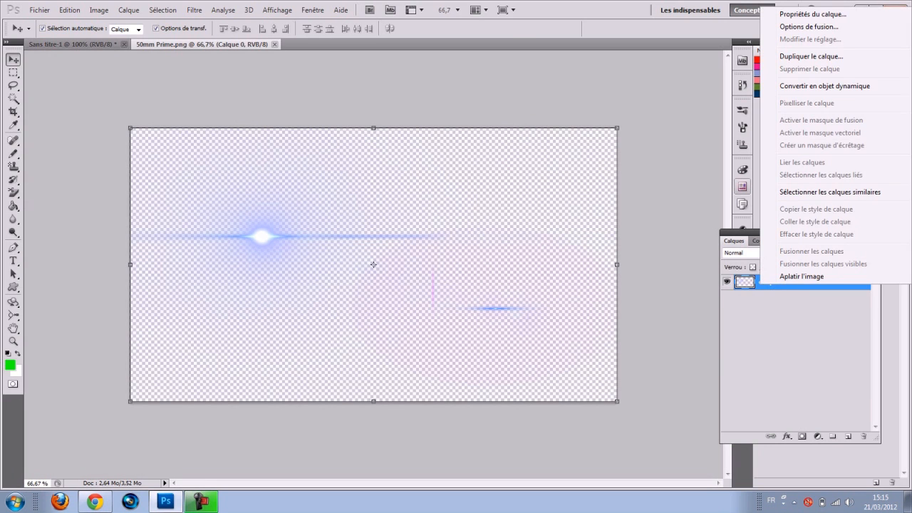
pyautogui.click(810, 56)
pyautogui.click(441, 197)
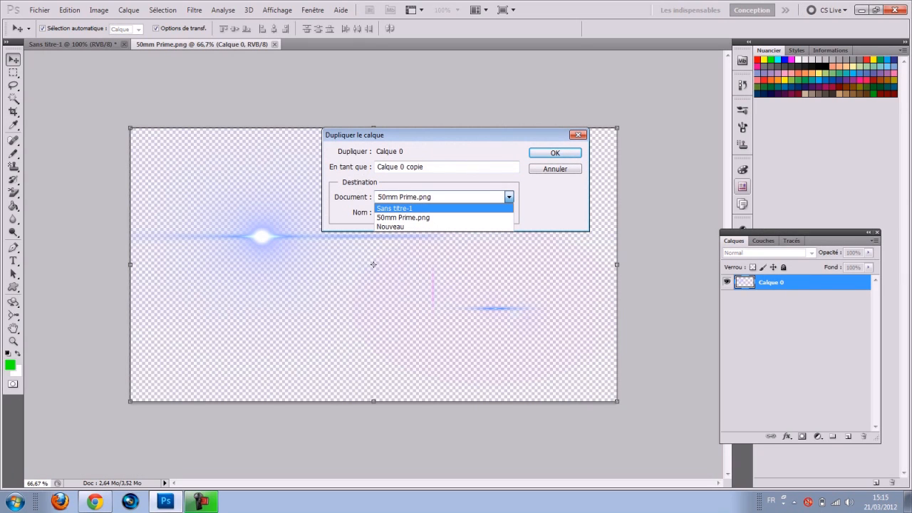
pyautogui.press('Return')
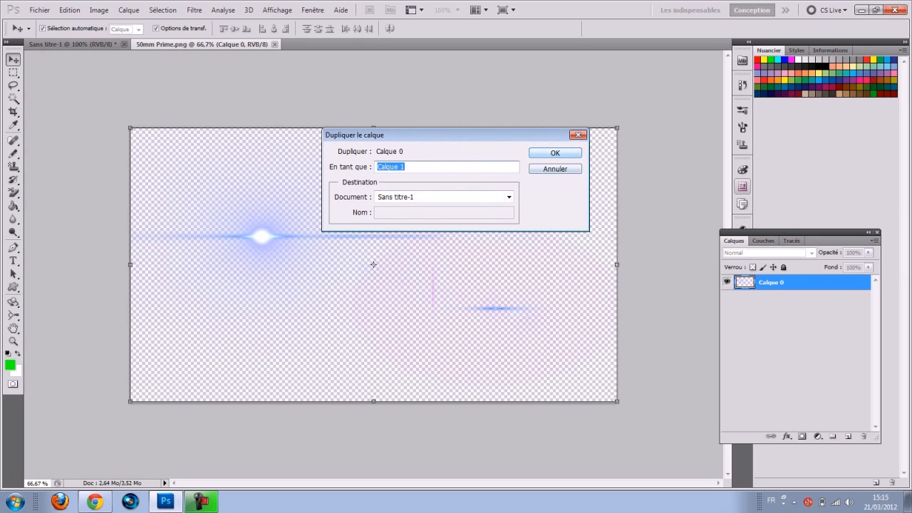
pyautogui.press('Return')
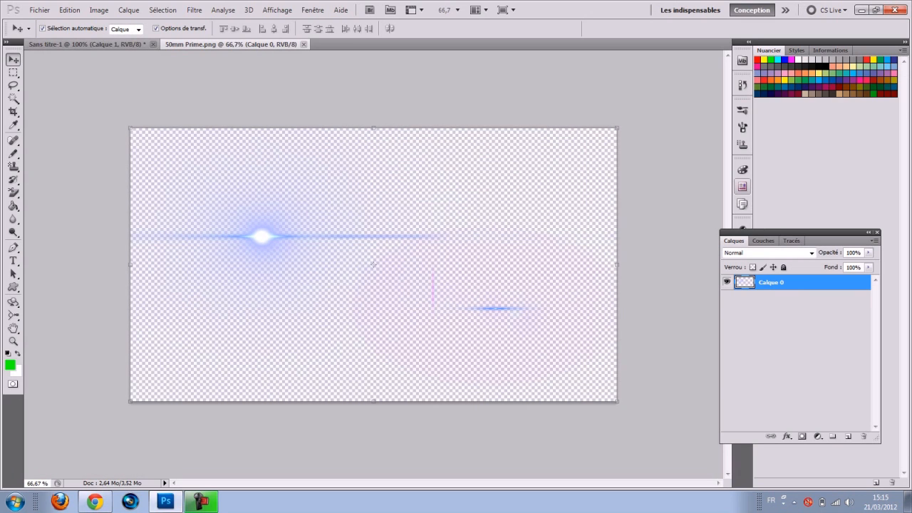
# Step: Scale the flare in Sans titre-1 to about 39% width and 27% height, spanning the canvas just below the text, and apply the transformation
pyautogui.hotkey('ctrl', 'Tab')
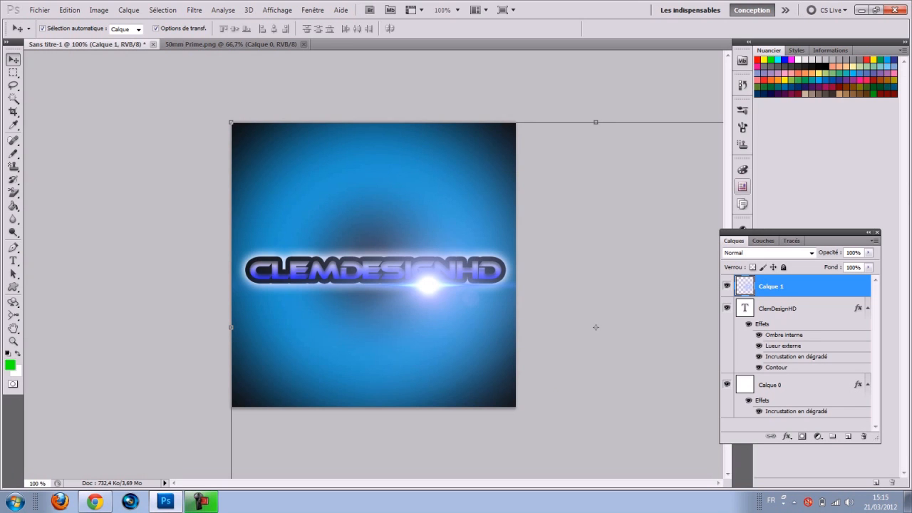
pyautogui.moveTo(231, 122); pyautogui.dragTo(303, 148)
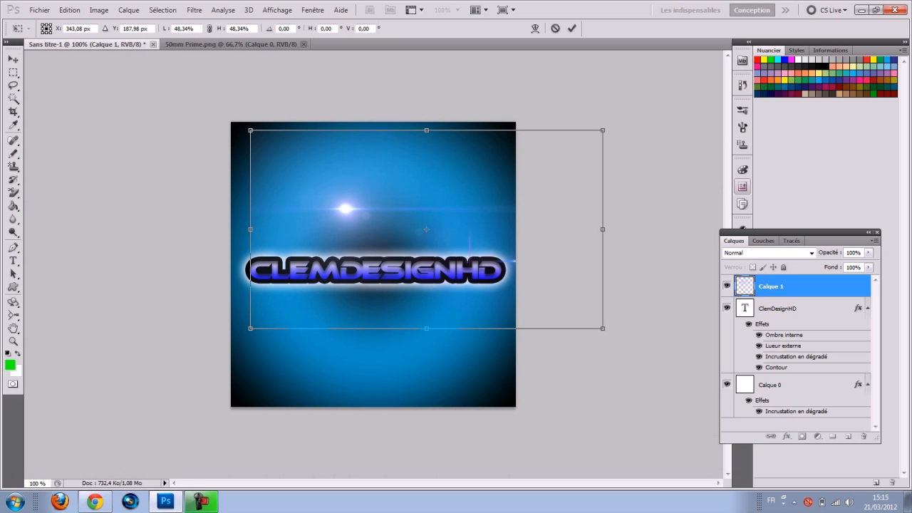
pyautogui.moveTo(250, 130); pyautogui.dragTo(404, 216)
pyautogui.moveTo(504, 271); pyautogui.dragTo(331, 298)
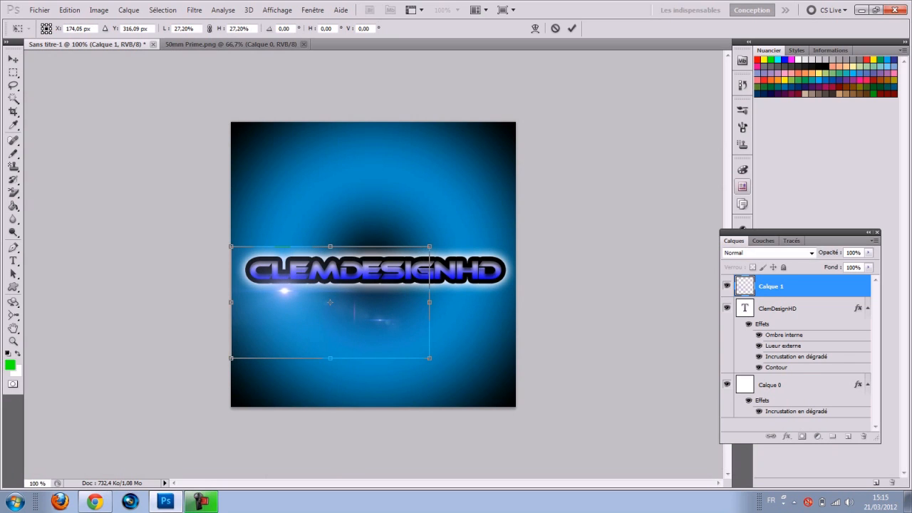
pyautogui.moveTo(429, 302); pyautogui.dragTo(516, 303)
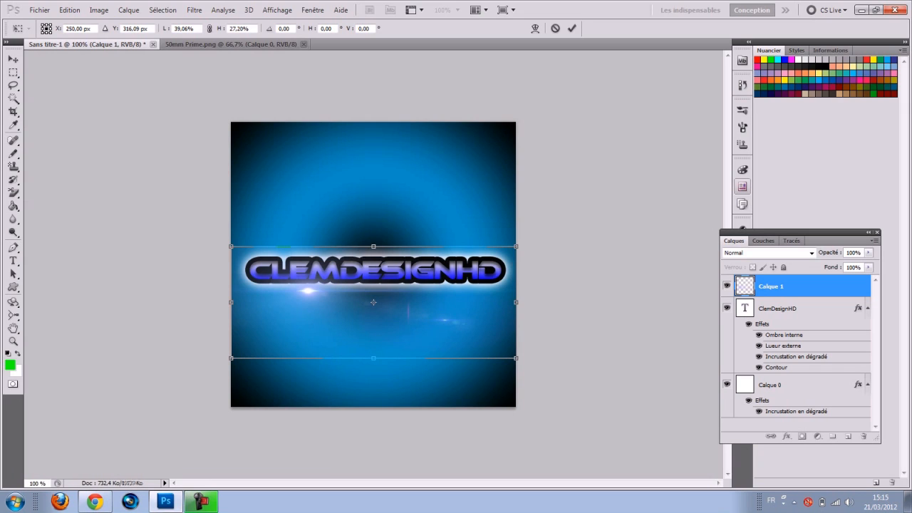
pyautogui.click(13, 58)
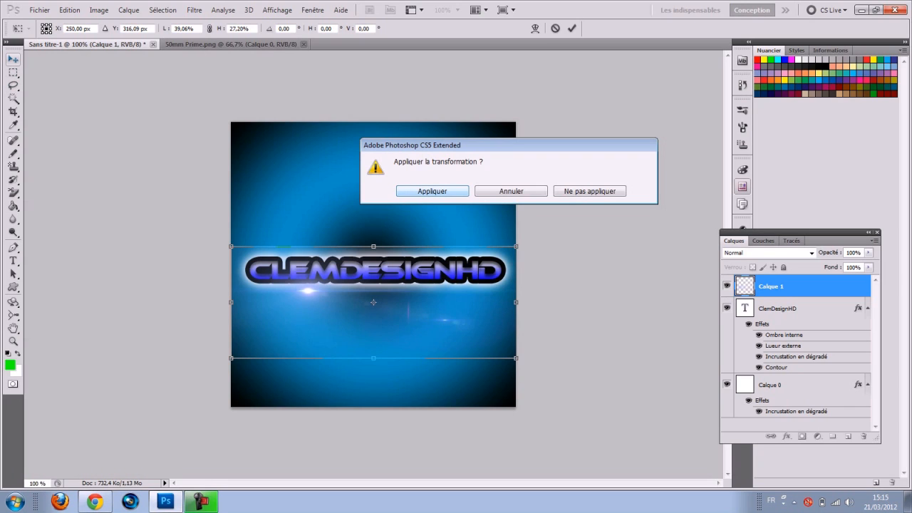
pyautogui.press('Return')
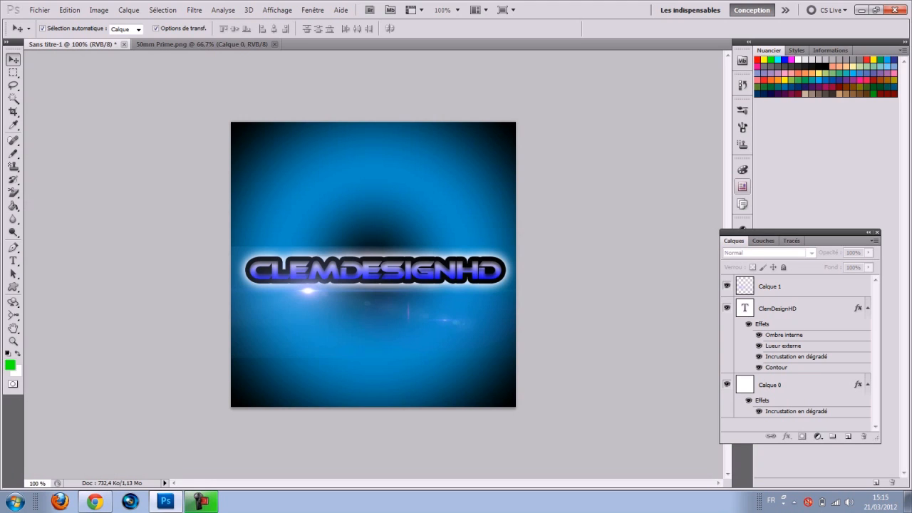
# Step: Duplicate the flare layer Calque 1 within the Sans titre-1 document under the suggested name Calque 1 copie
pyautogui.click(769, 286)
pyautogui.rightClick(763, 285)
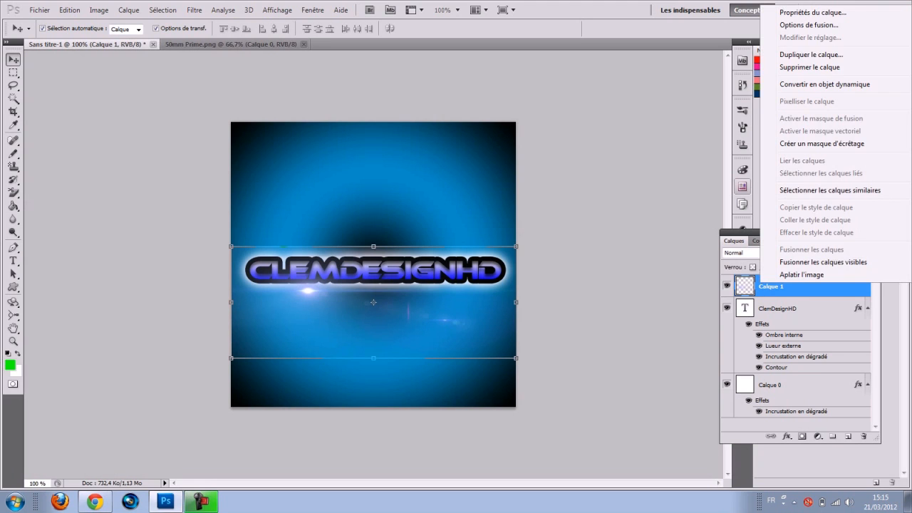
pyautogui.press('Escape')
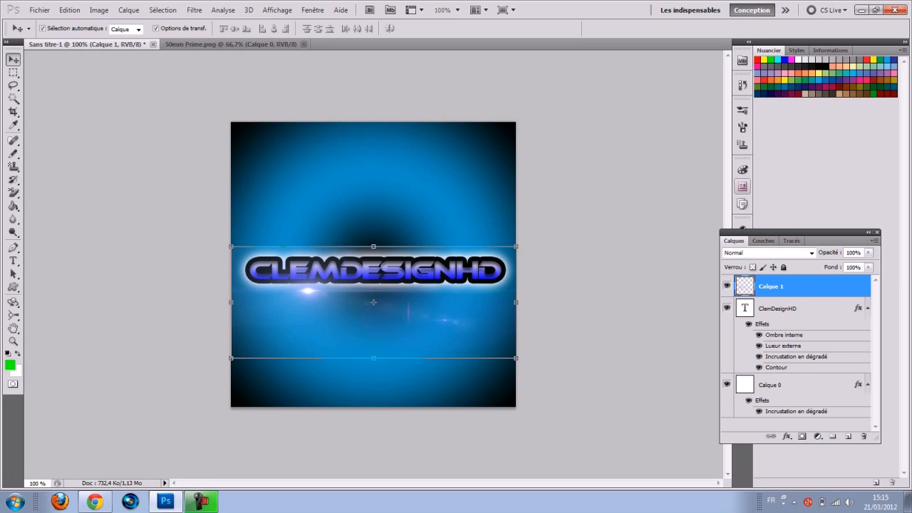
pyautogui.rightClick(761, 286)
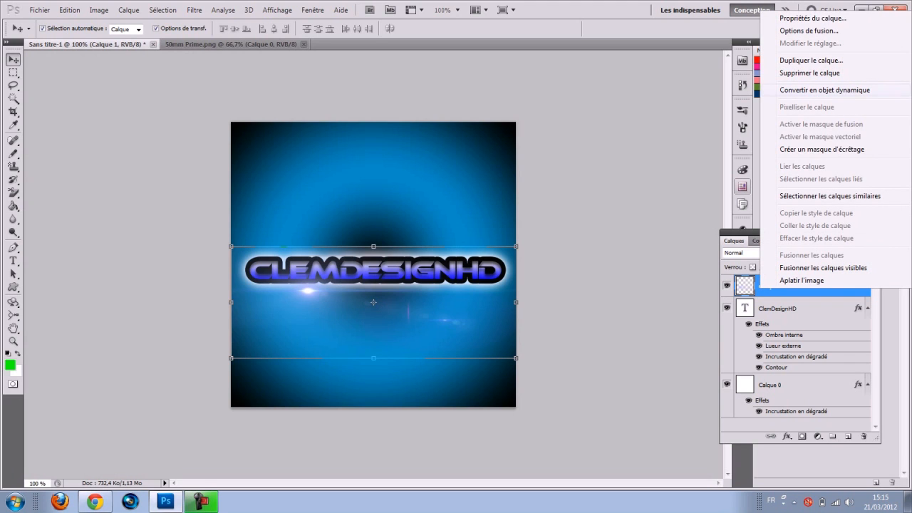
pyautogui.click(811, 60)
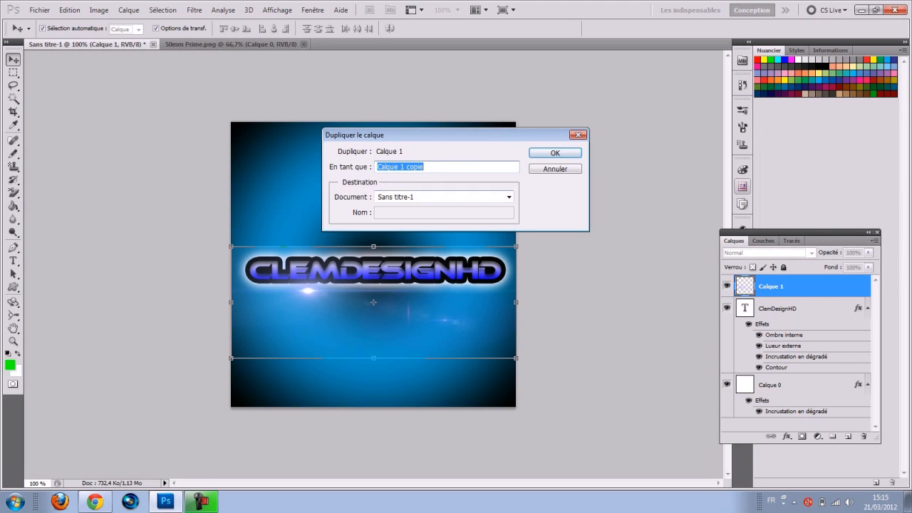
pyautogui.press('Return')
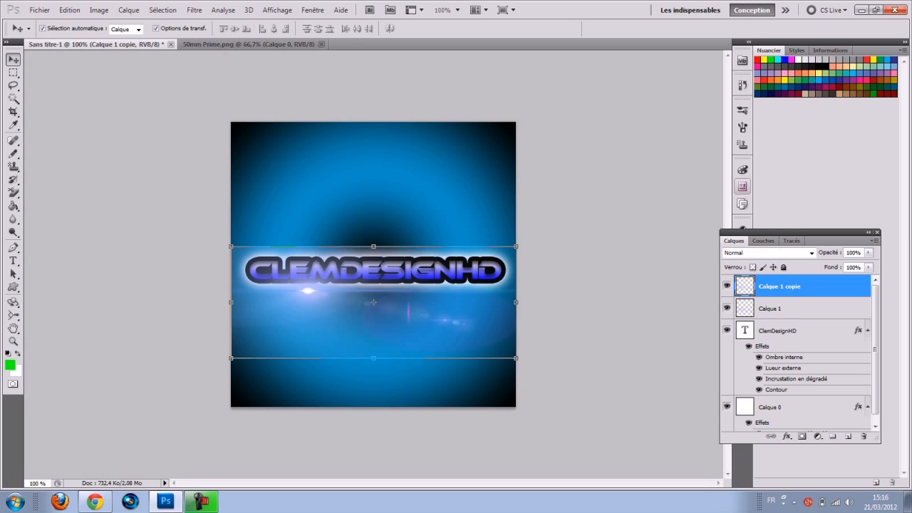
# Step: Free-transform the flare copy, moving it above the text and setting its rotation to 179,85°
pyautogui.hotkey('ctrl', 't')
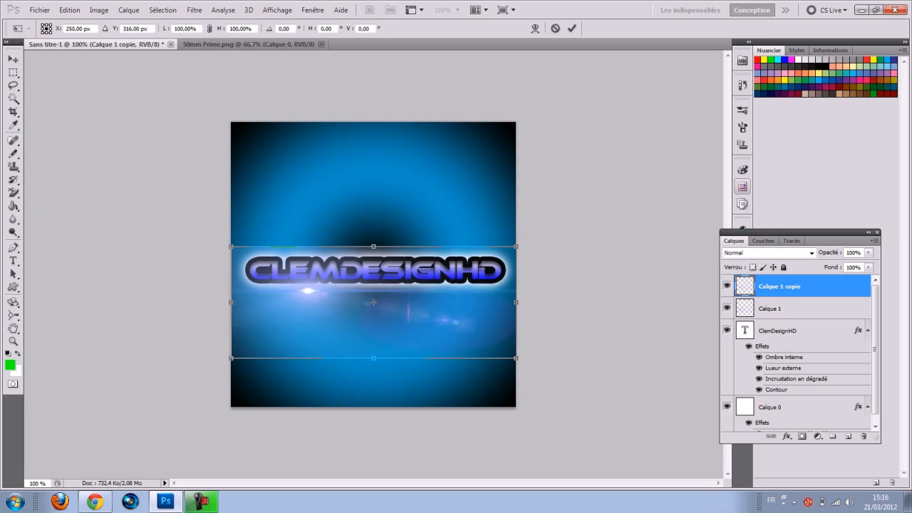
pyautogui.moveTo(357, 319); pyautogui.dragTo(356, 194)
pyautogui.moveTo(291, 29); pyautogui.dragTo(277, 28)
pyautogui.write('90')
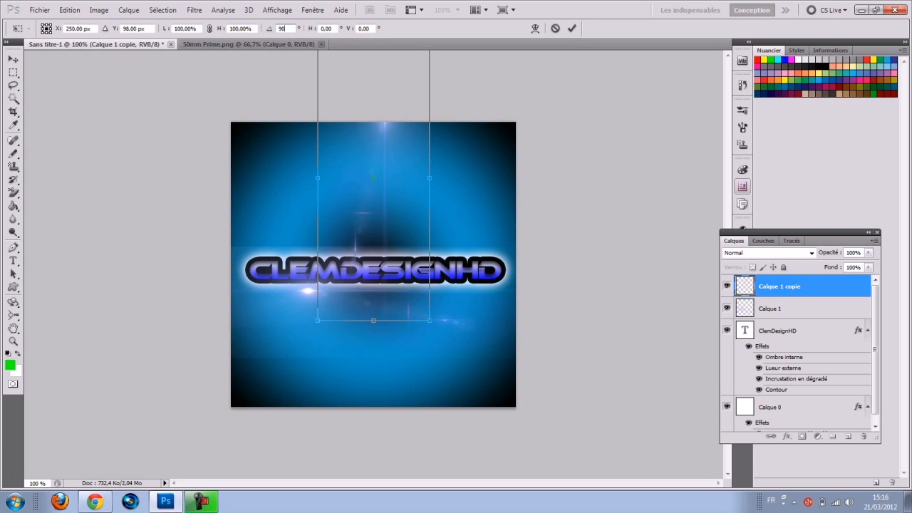
pyautogui.press('BackSpace')
pyautogui.press('BackSpace')
pyautogui.write('180')
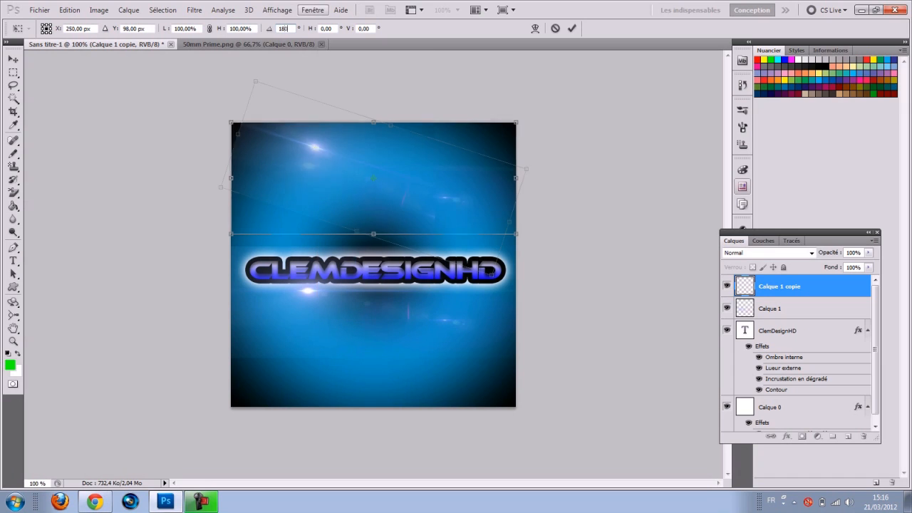
pyautogui.press('BackSpace')
pyautogui.press('BackSpace')
pyautogui.write('79,85')
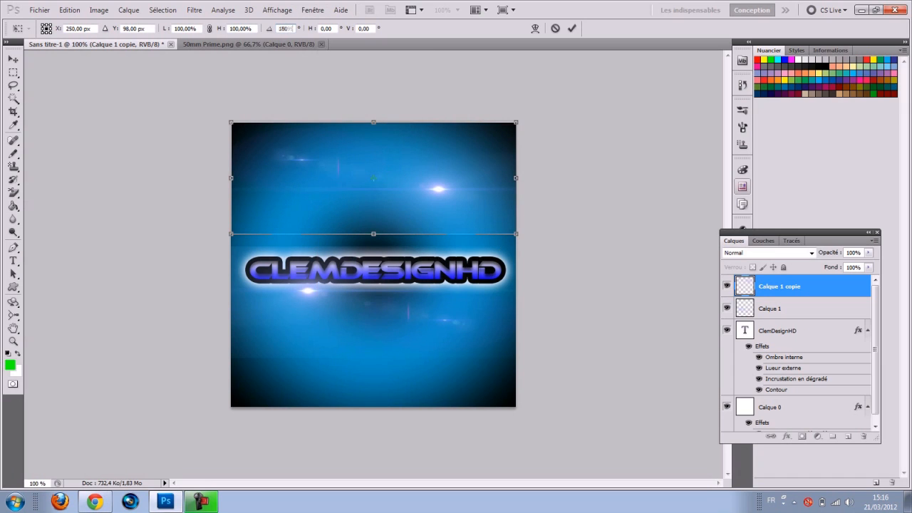
# Step: Lower the rotated flare copy to the text's upper edge, at about Y 201 px, apply the transformation and deselect the layer
pyautogui.moveTo(399, 200); pyautogui.dragTo(399, 257)
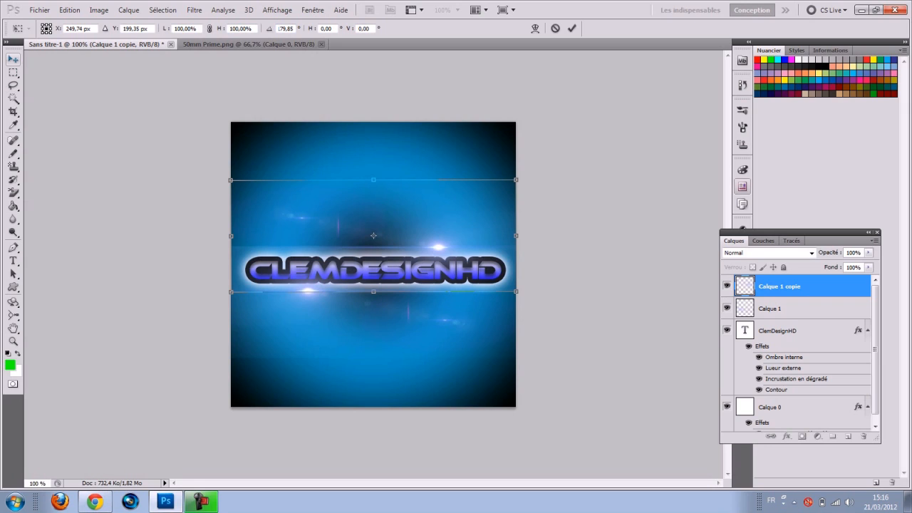
pyautogui.press('Down')
pyautogui.press('Down')
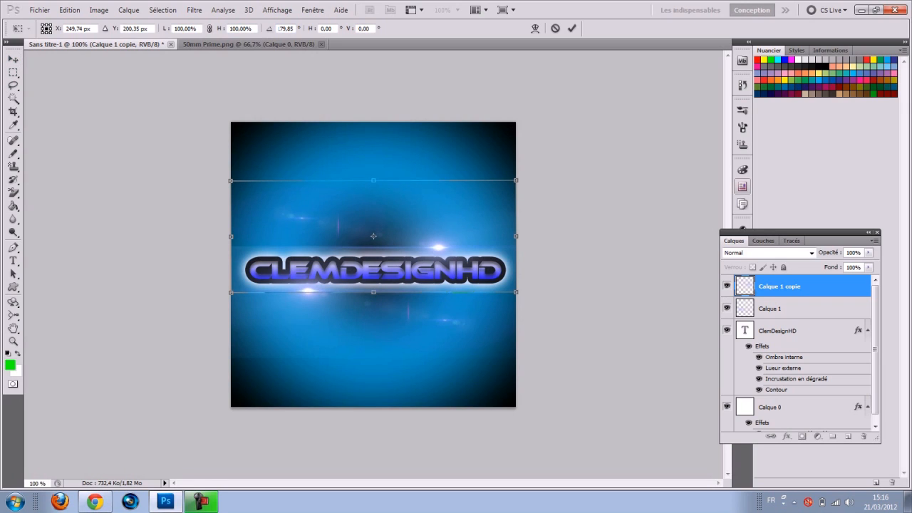
pyautogui.click(13, 59)
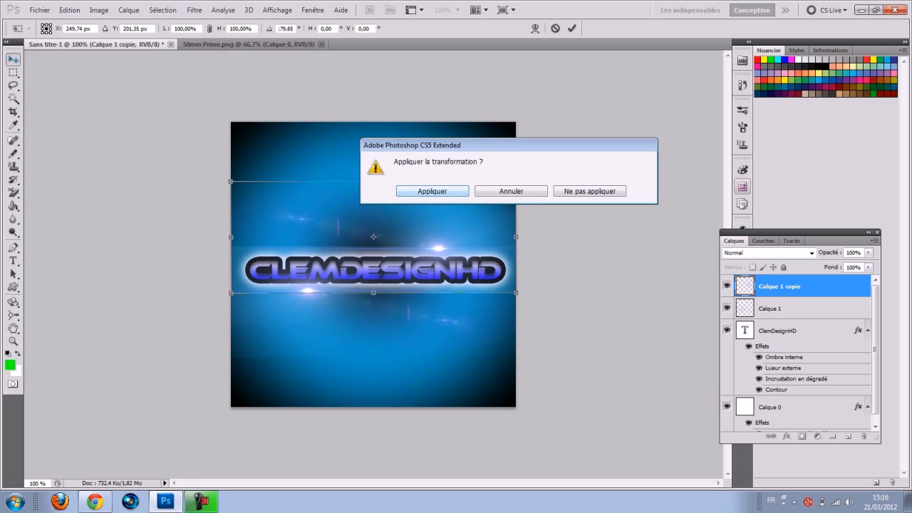
pyautogui.press('Return')
pyautogui.click(591, 235)
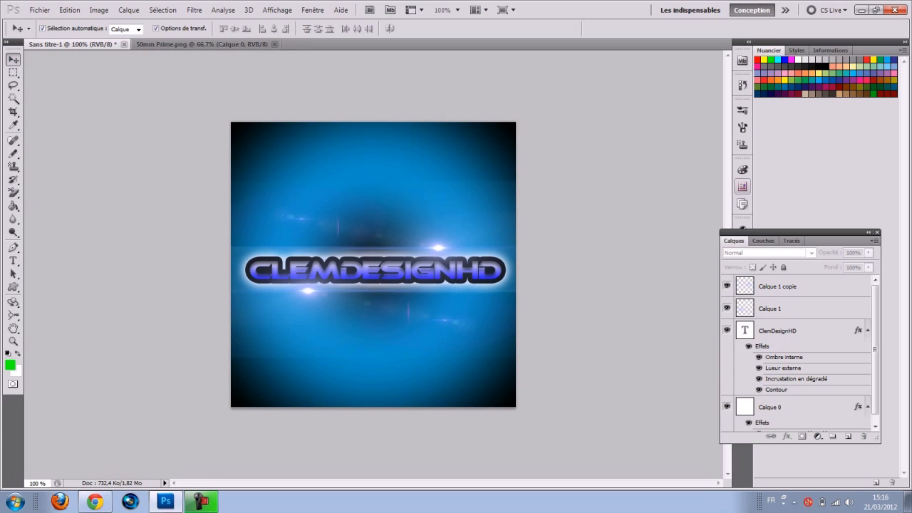
# Step: Open the blue texture image 56 from the Textures folder
pyautogui.click(40, 10)
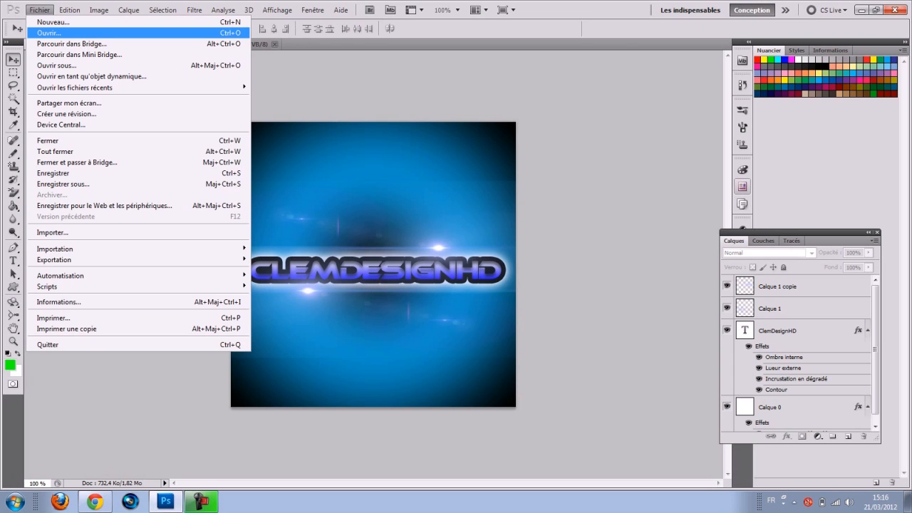
pyautogui.click(49, 33)
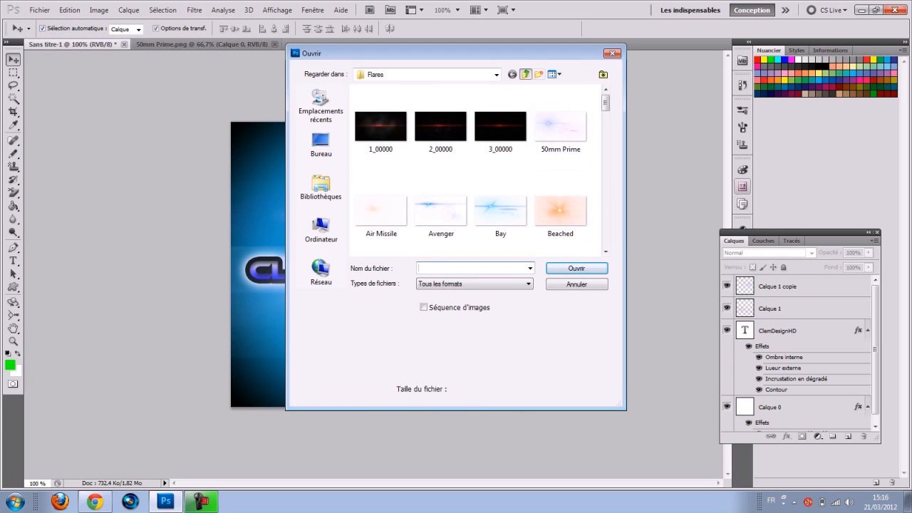
pyautogui.click(525, 75)
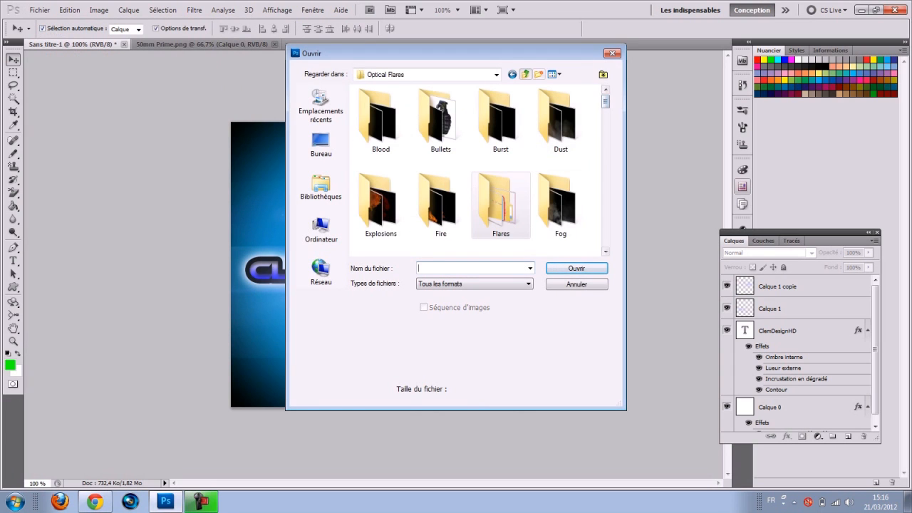
pyautogui.click(525, 74)
pyautogui.scroll(-3, 561, 189)
pyautogui.scroll(1, 501, 142)
pyautogui.doubleClick(501, 141)
pyautogui.scroll(-5, 478, 169)
pyautogui.scroll(-4, 478, 170)
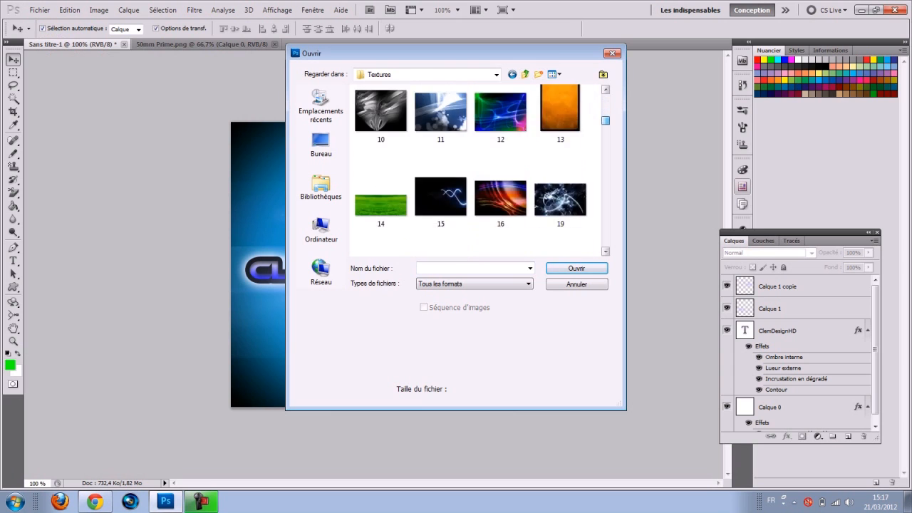
pyautogui.scroll(-3, 477, 170)
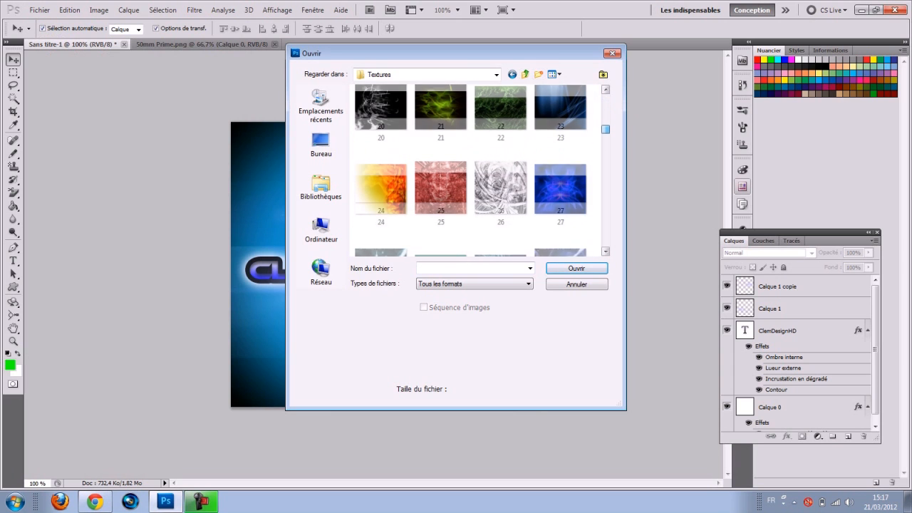
pyautogui.scroll(-2, 477, 169)
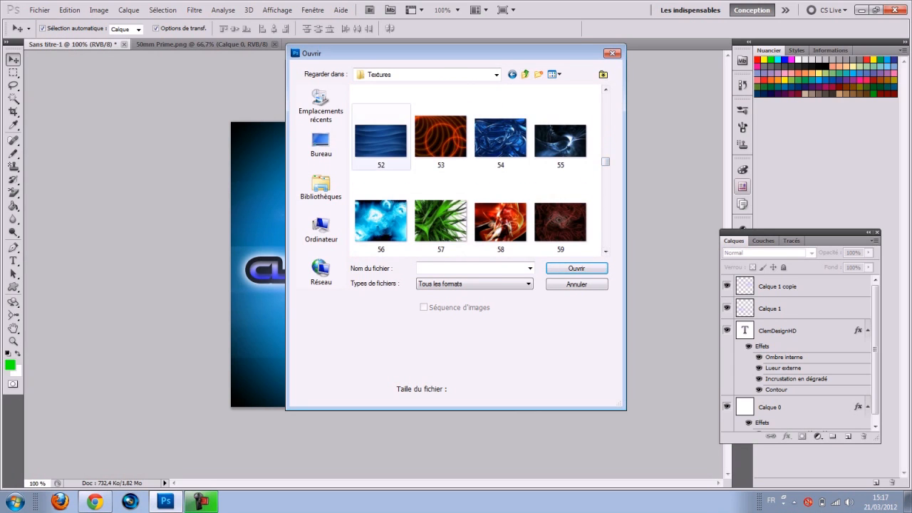
pyautogui.doubleClick(381, 222)
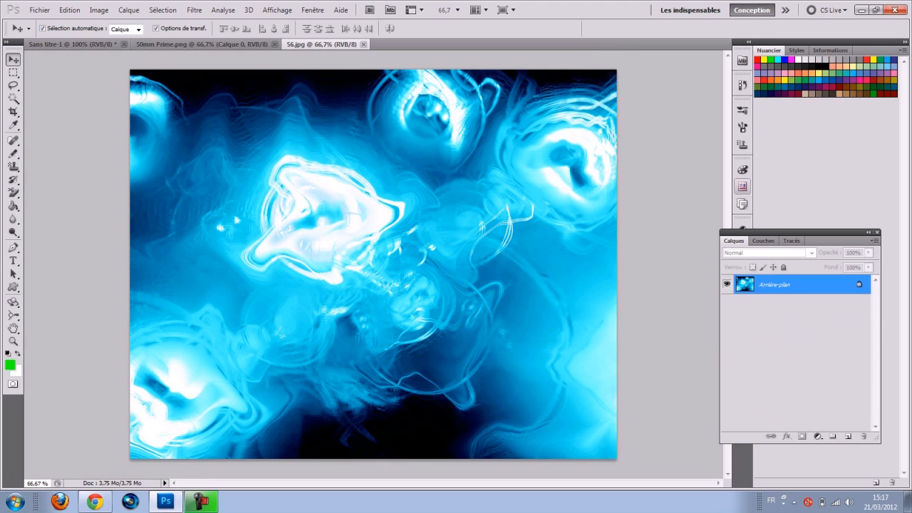
# Step: Duplicate the texture's Arrière-plan layer into the Sans titre-1 document
pyautogui.rightClick(756, 285)
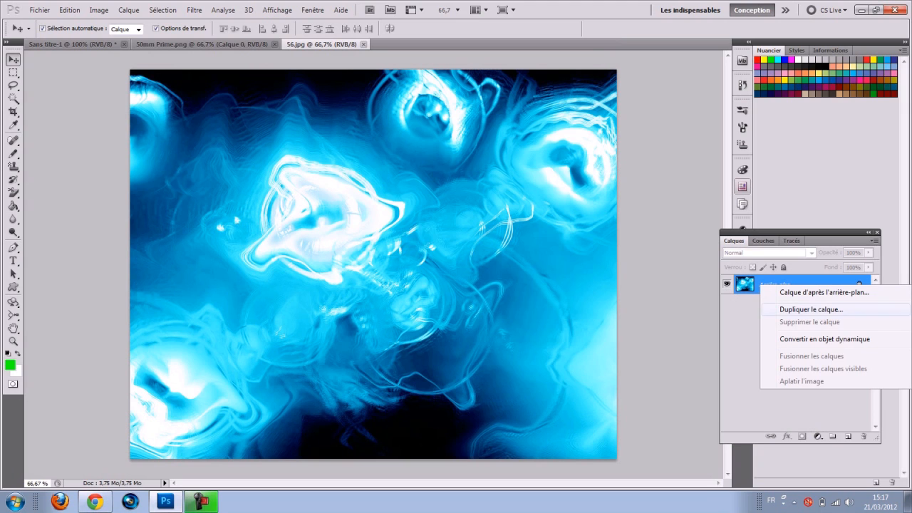
pyautogui.click(783, 309)
pyautogui.click(509, 198)
pyautogui.click(428, 208)
pyautogui.click(555, 154)
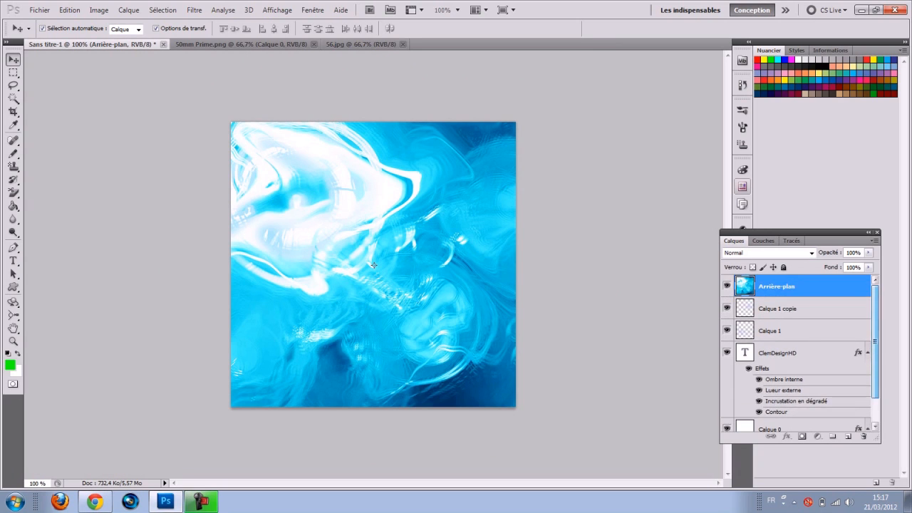
# Step: Move the texture layer down the stack, directly beneath the ClemDesignHD text layer
pyautogui.hotkey('ctrl', '[')
pyautogui.hotkey('ctrl', '[')
pyautogui.hotkey('ctrl', '[')
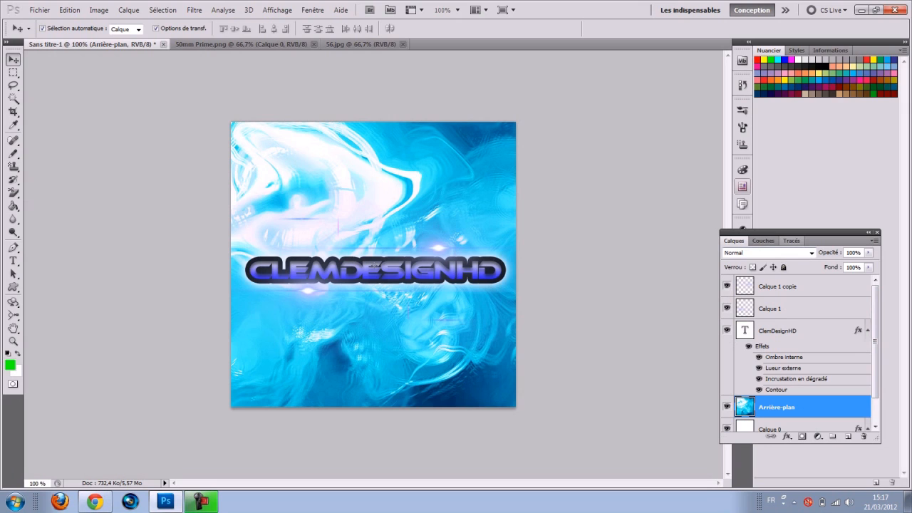
# Step: Try out the blend modes from Fondu through Couleur on the blue texture layer to compare their effect
pyautogui.click(810, 253)
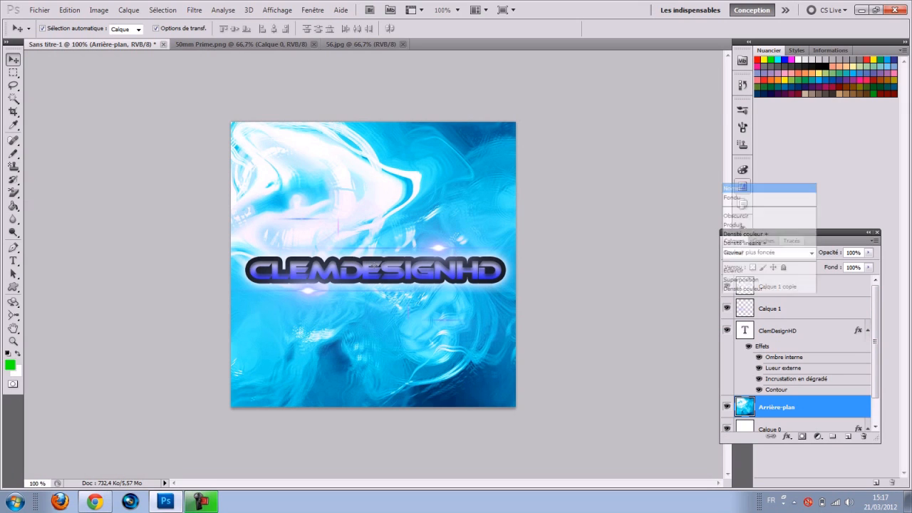
pyautogui.click(768, 5)
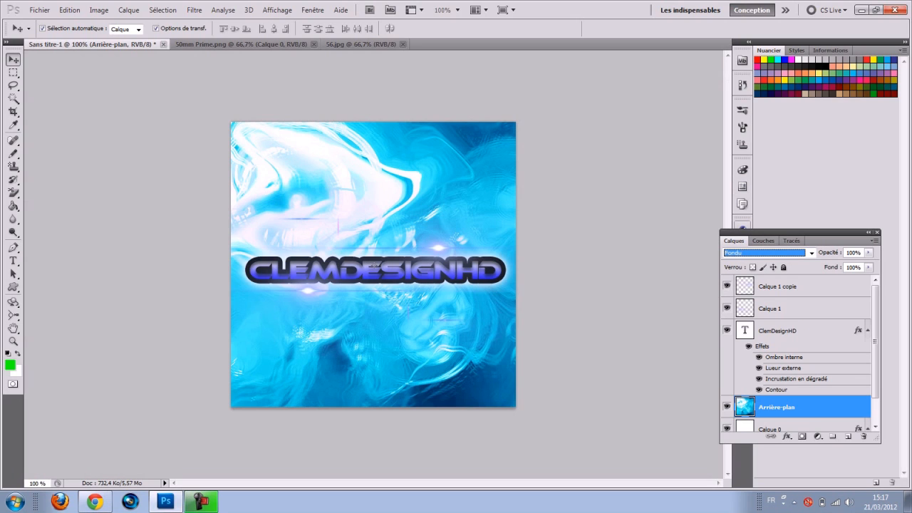
pyautogui.press('Down')
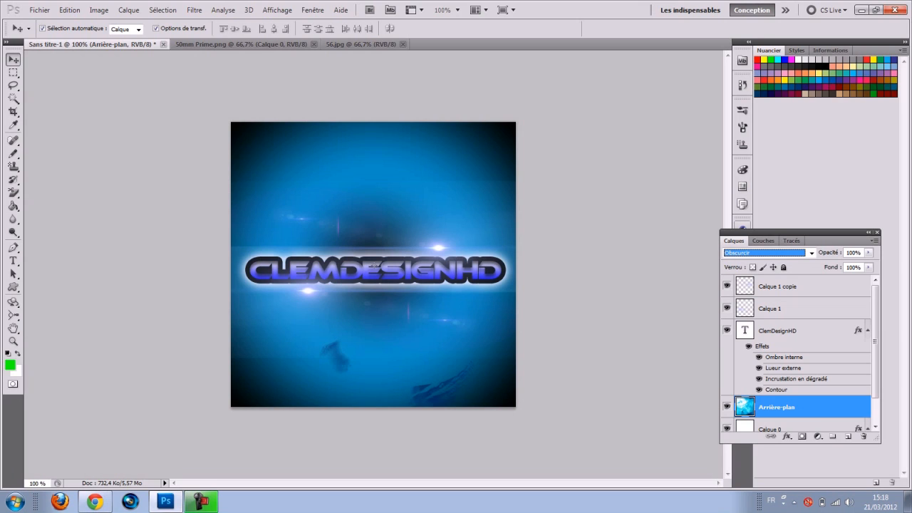
pyautogui.press('Down')
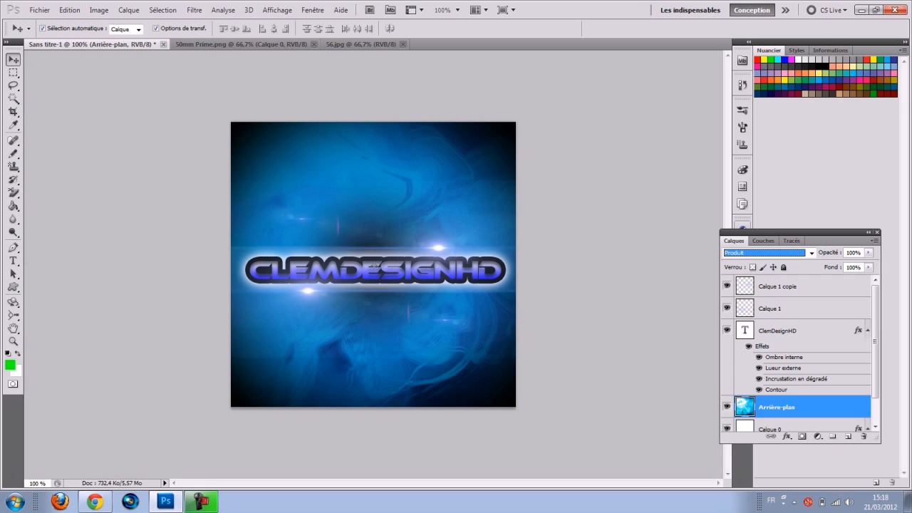
pyautogui.press('Down')
pyautogui.press('Down')
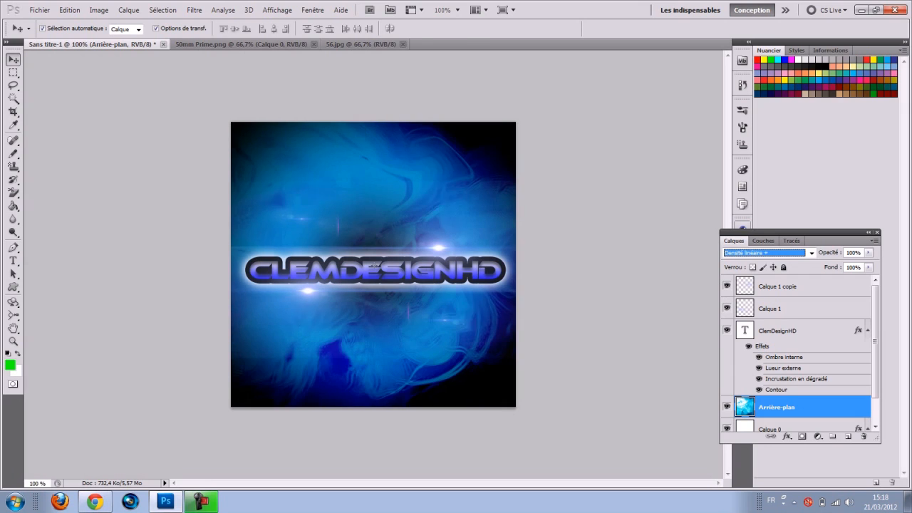
pyautogui.press('Down')
pyautogui.press('Down')
pyautogui.press('Down')
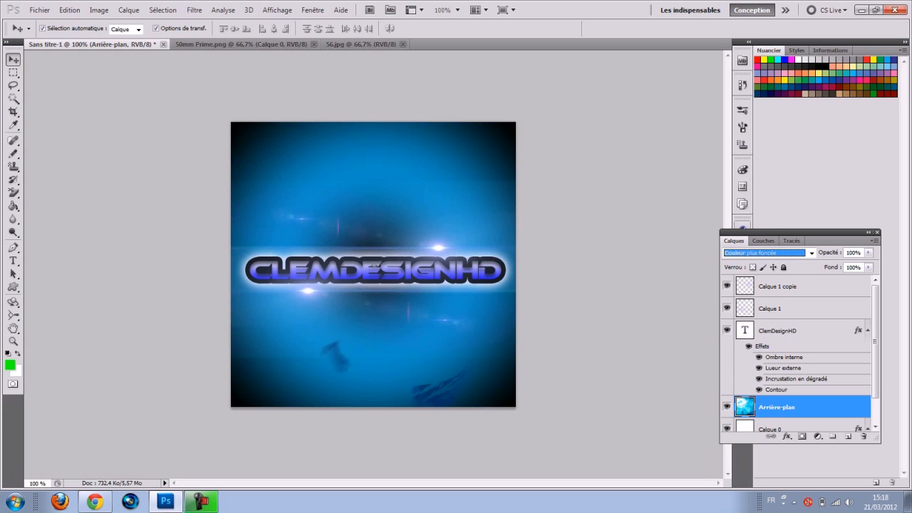
pyautogui.press('Down')
pyautogui.press('Down')
pyautogui.press('Down')
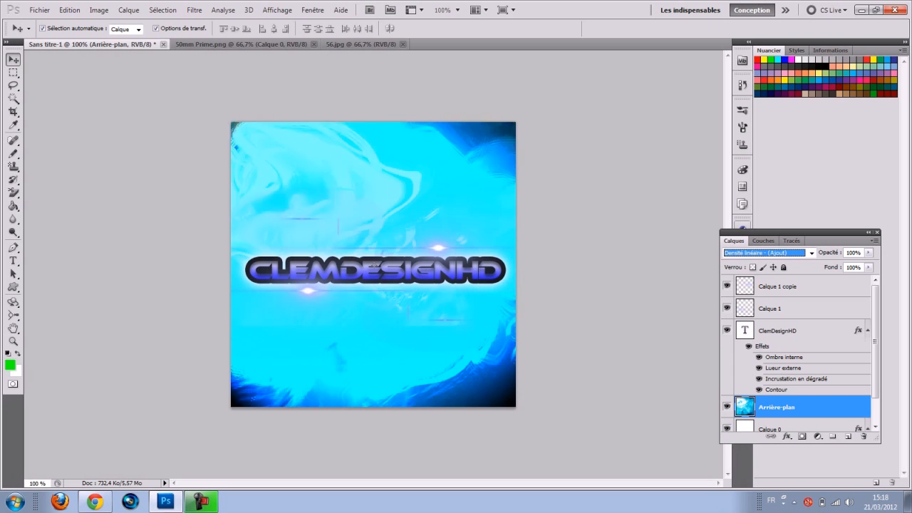
pyautogui.press('Down')
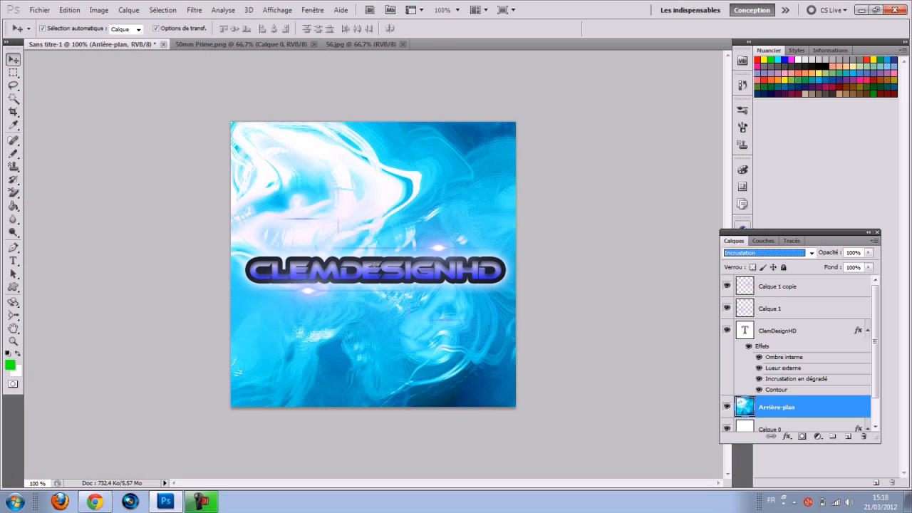
pyautogui.press('Down')
pyautogui.press('Down')
pyautogui.press('Down')
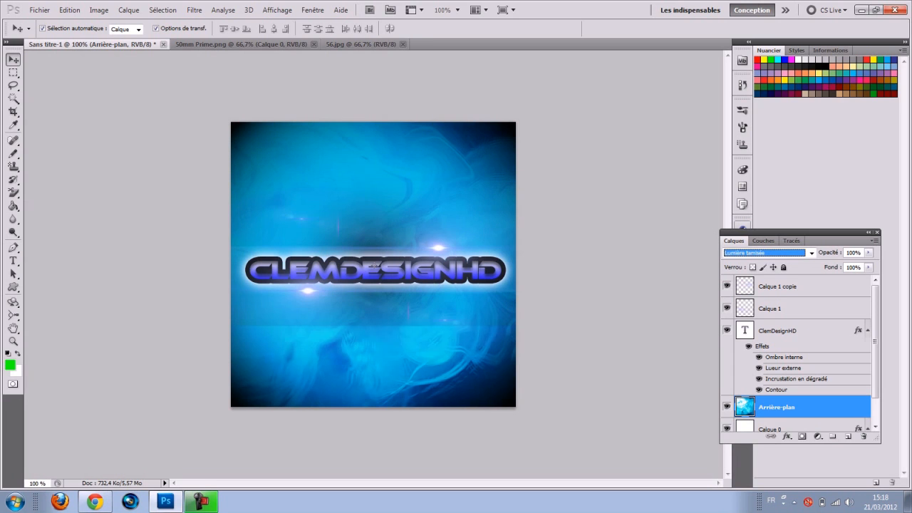
pyautogui.press('Up')
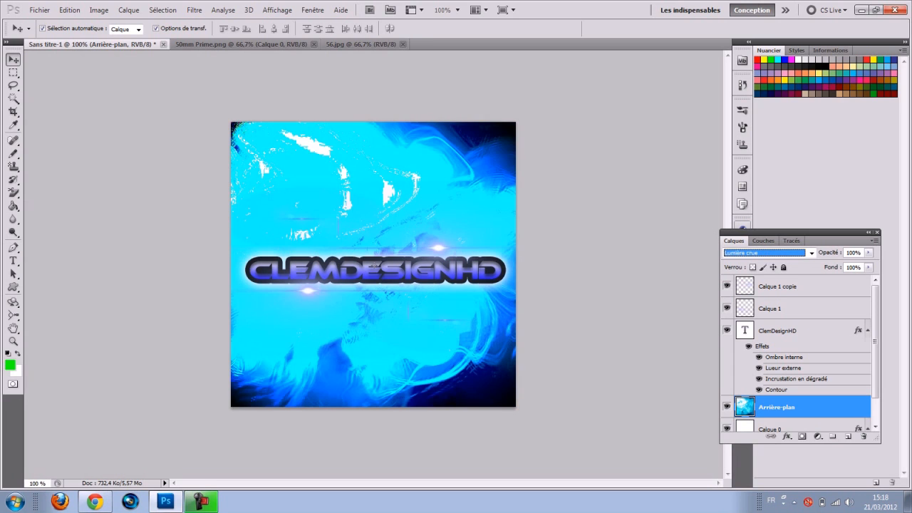
pyautogui.press('Down')
pyautogui.press('Down')
pyautogui.press('Down')
pyautogui.press('Down')
pyautogui.press('Down')
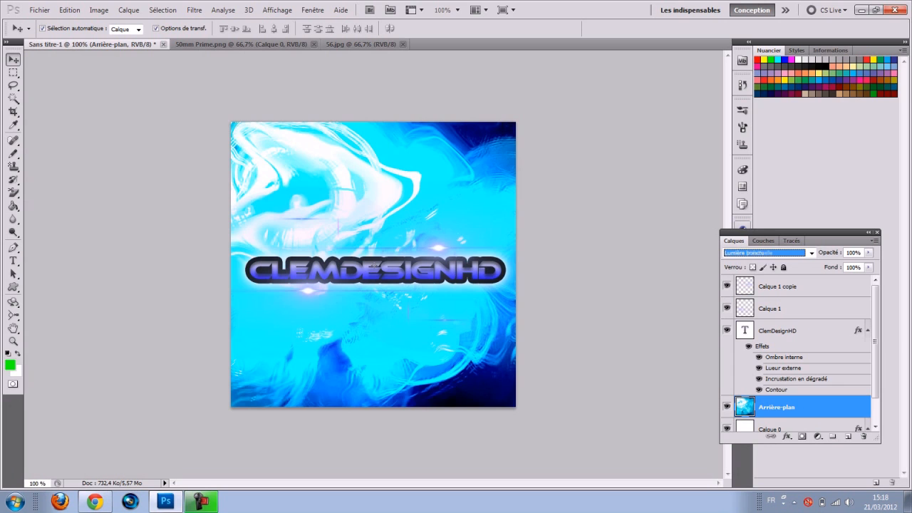
pyautogui.press('Down')
pyautogui.press('Down')
pyautogui.press('Down')
pyautogui.press('Down')
pyautogui.press('Down')
pyautogui.press('Down')
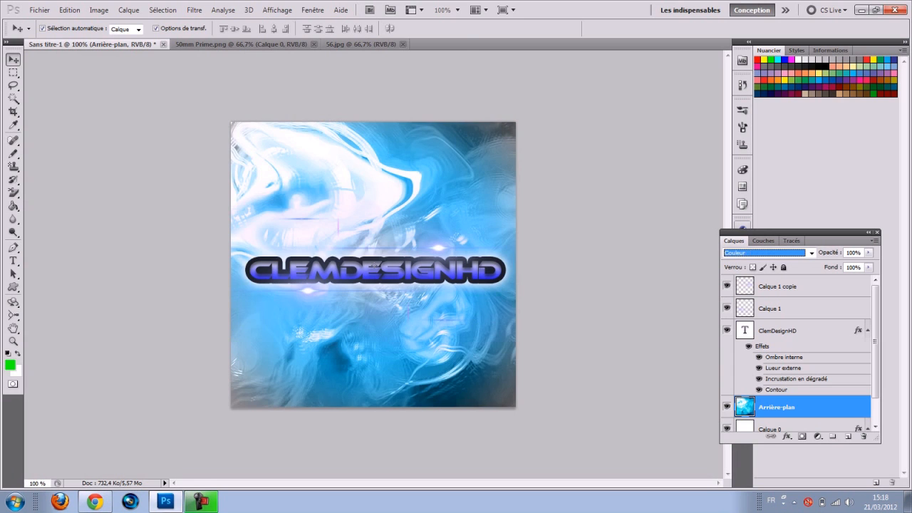
pyautogui.press('Up')
pyautogui.press('Up')
pyautogui.press('Up')
pyautogui.press('Up')
pyautogui.press('Up')
pyautogui.press('Up')
pyautogui.press('Up')
pyautogui.press('Up')
pyautogui.press('Up')
pyautogui.press('Up')
pyautogui.press('Up')
pyautogui.press('Up')
pyautogui.press('Up')
pyautogui.press('Up')
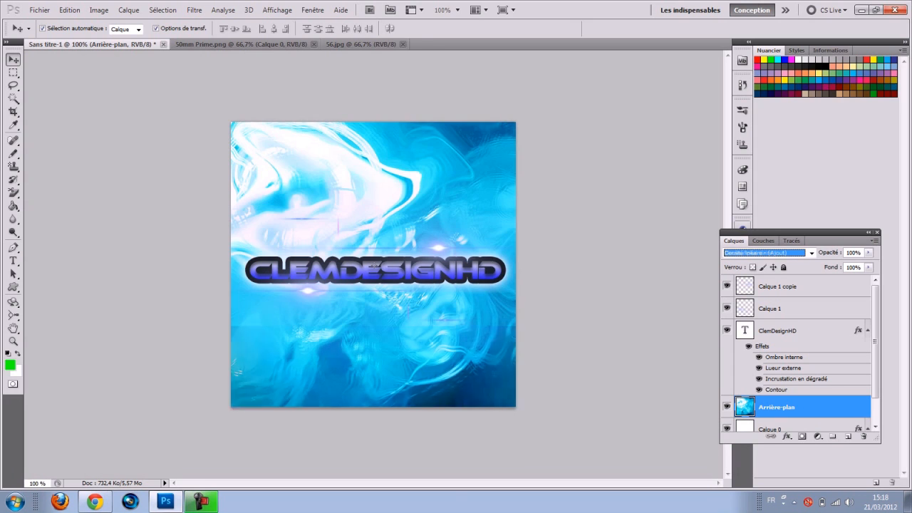
pyautogui.press('Up')
pyautogui.press('Up')
pyautogui.press('Up')
pyautogui.press('Up')
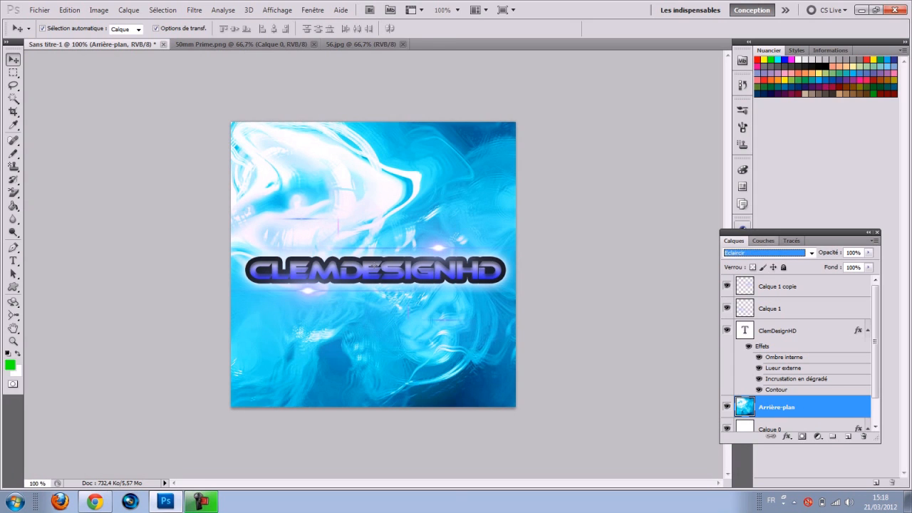
# Step: Set the blue texture layer's blend mode to Produit
pyautogui.click(811, 253)
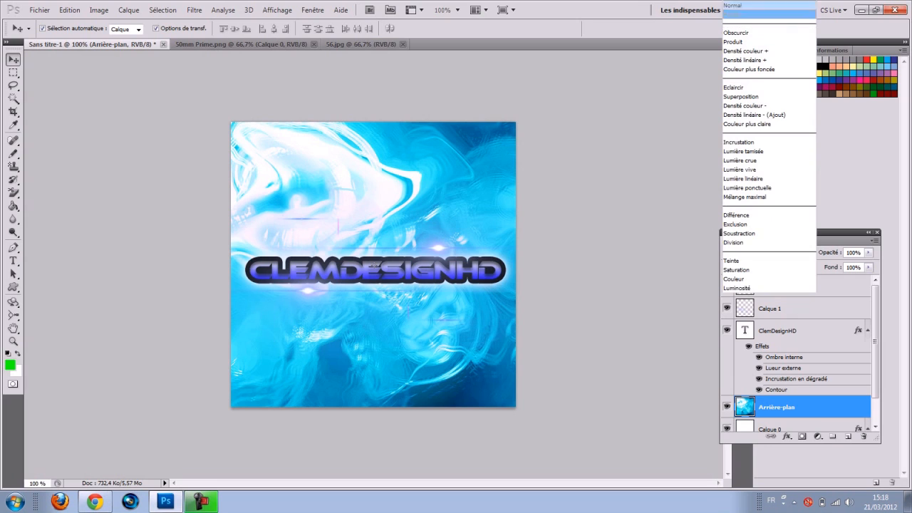
pyautogui.press('Up')
pyautogui.press('Return')
pyautogui.press('Down')
pyautogui.press('Down')
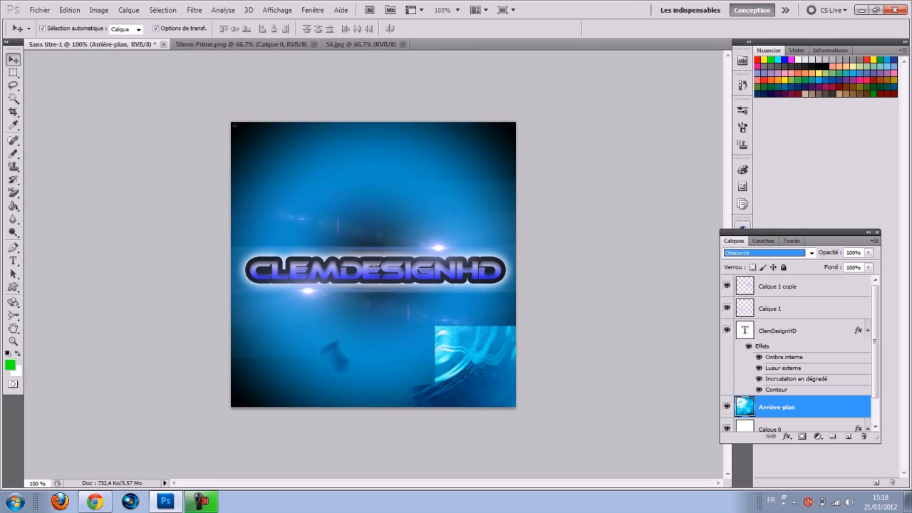
pyautogui.press('Down')
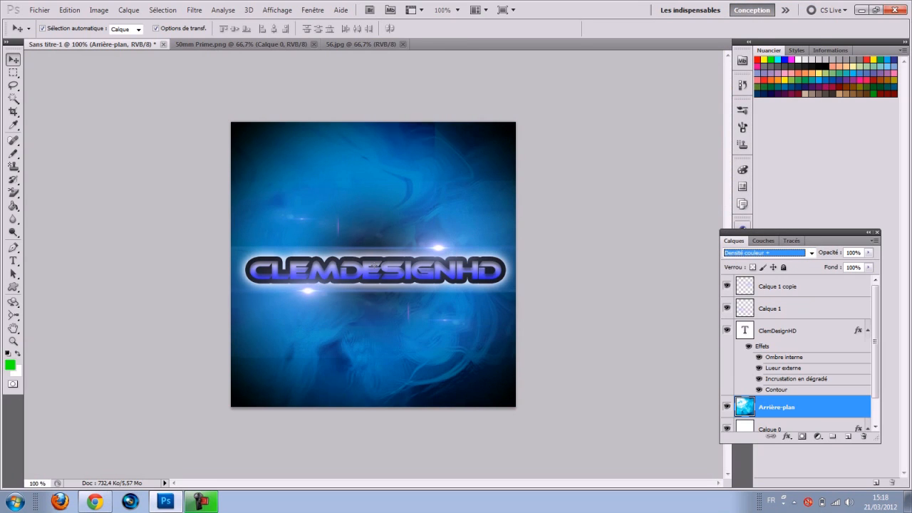
pyautogui.press('Up')
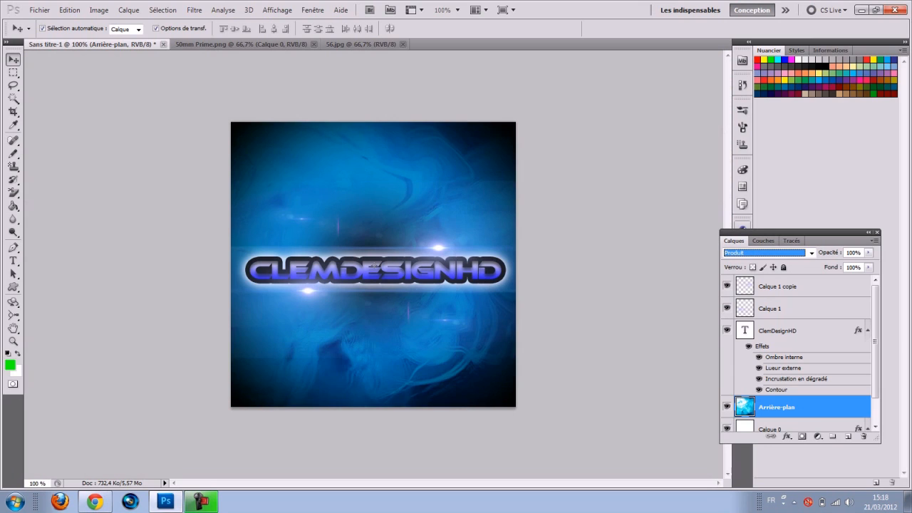
# Step: Deselect the texture layer and close the 50mm Prime.png and 56.jpg documents
pyautogui.press('l')
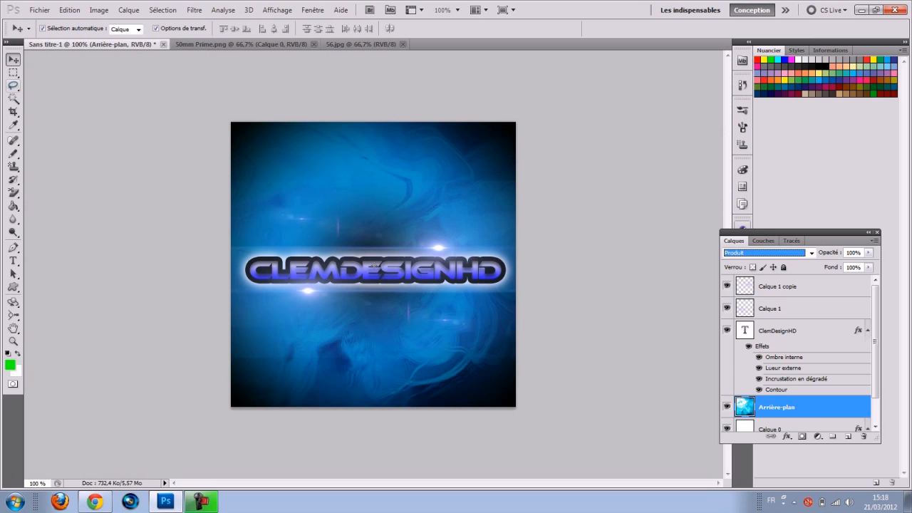
pyautogui.click(135, 171)
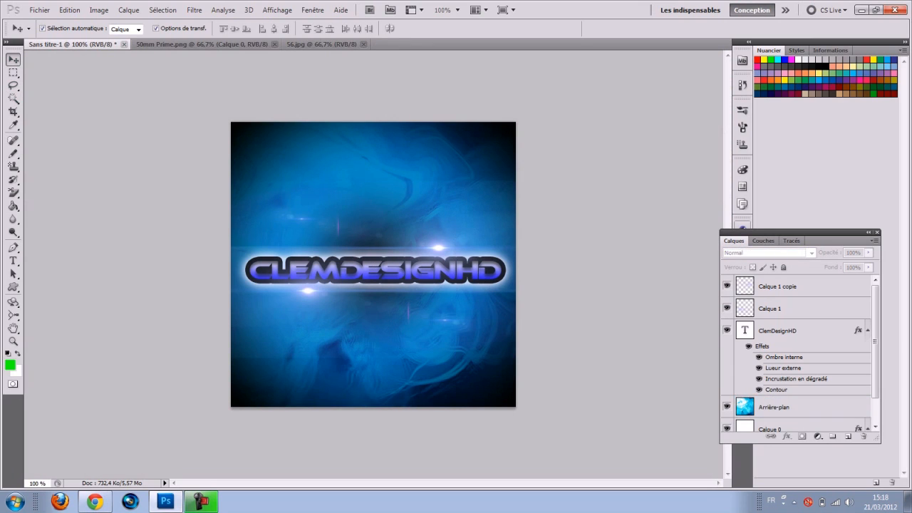
pyautogui.click(275, 45)
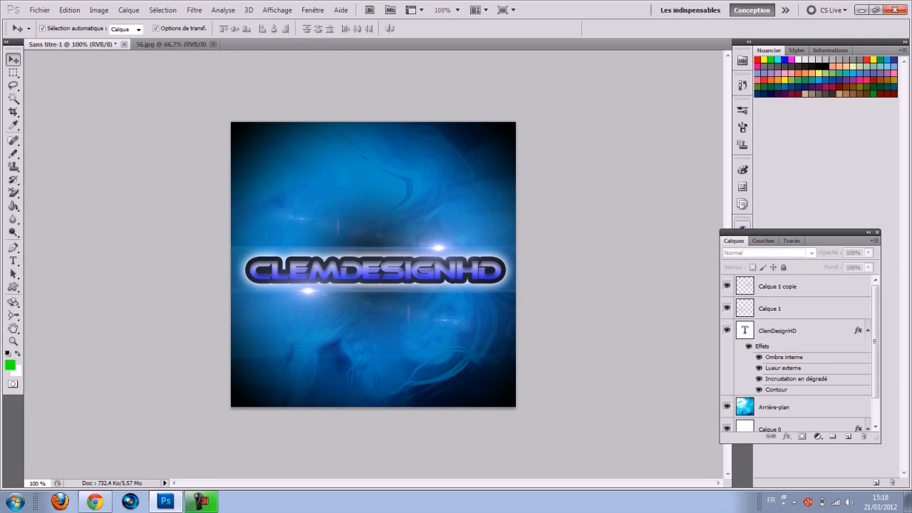
pyautogui.click(212, 44)
# Step: Draw a small green TM custom shape above the channel name, slightly left of the canvas centre
pyautogui.click(13, 286)
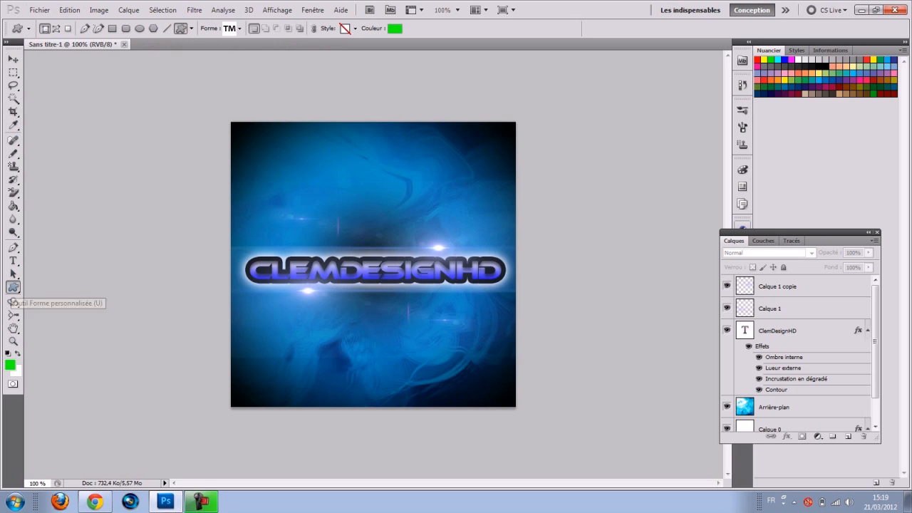
pyautogui.click(239, 28)
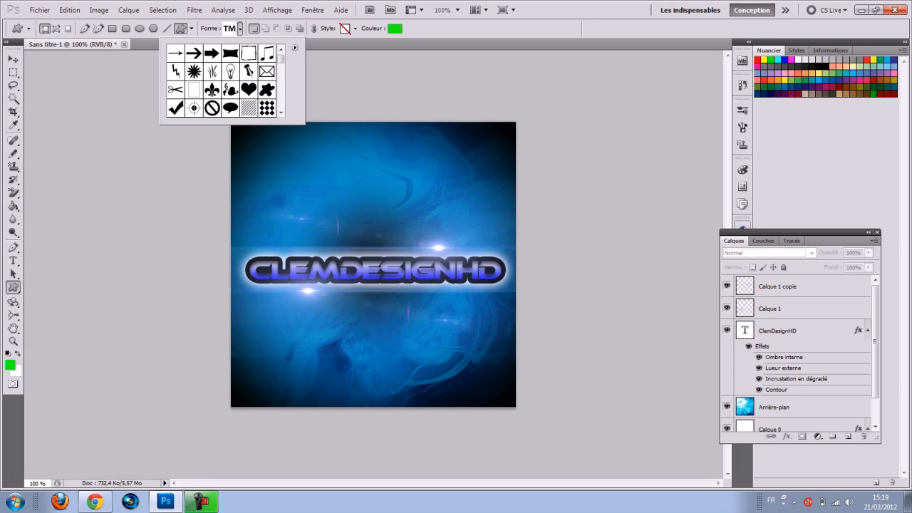
pyautogui.moveTo(281, 59)
pyautogui.mouseDown()
pyautogui.moveTo(280, 104)
pyautogui.moveTo(280, 59)
pyautogui.mouseUp()
pyautogui.click(240, 29)
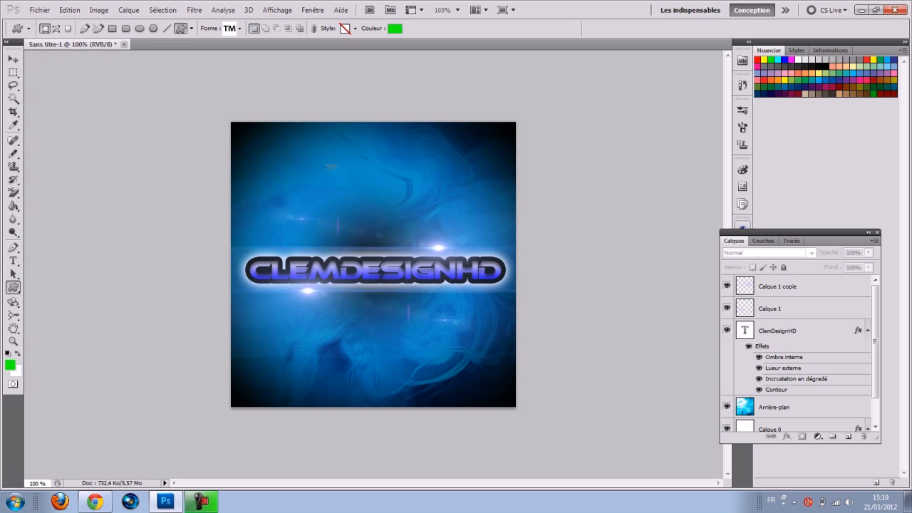
pyautogui.moveTo(324, 165); pyautogui.dragTo(351, 181)
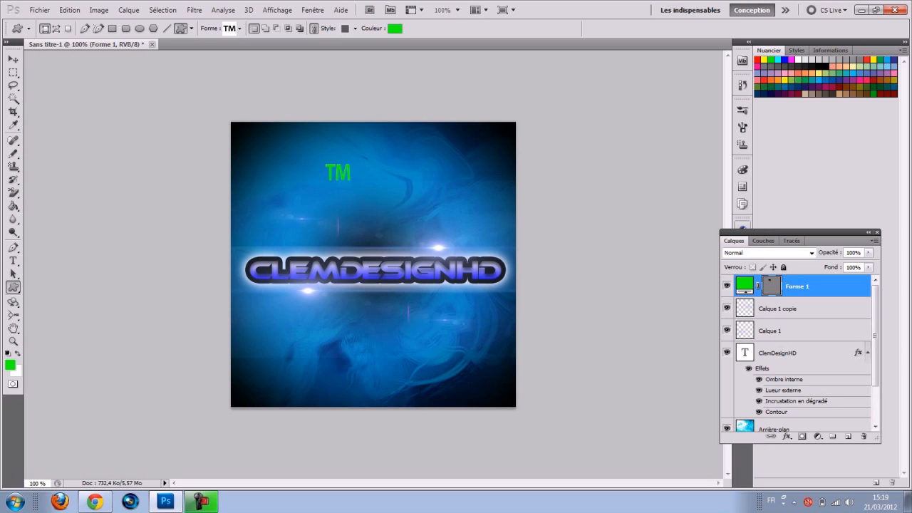
# Step: Add a 3 px black outside Contour effect to the TM shape layer
pyautogui.press('v')
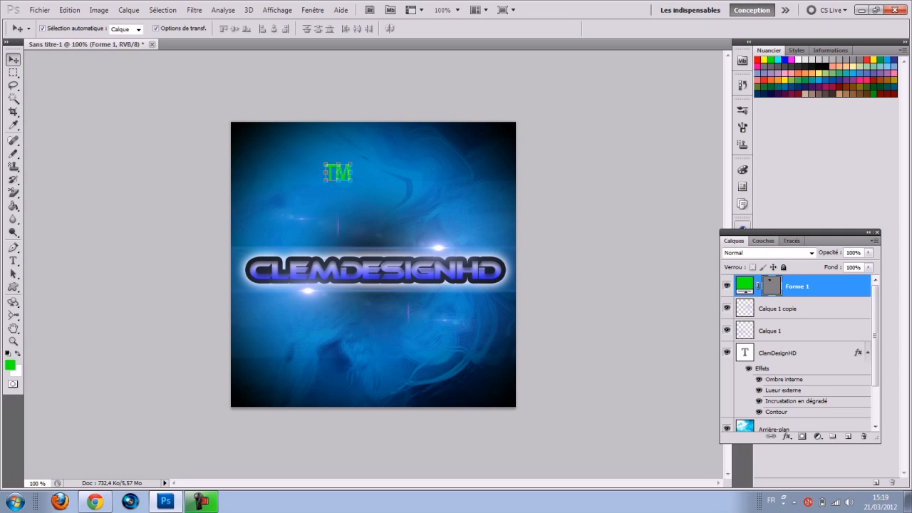
pyautogui.doubleClick(832, 287)
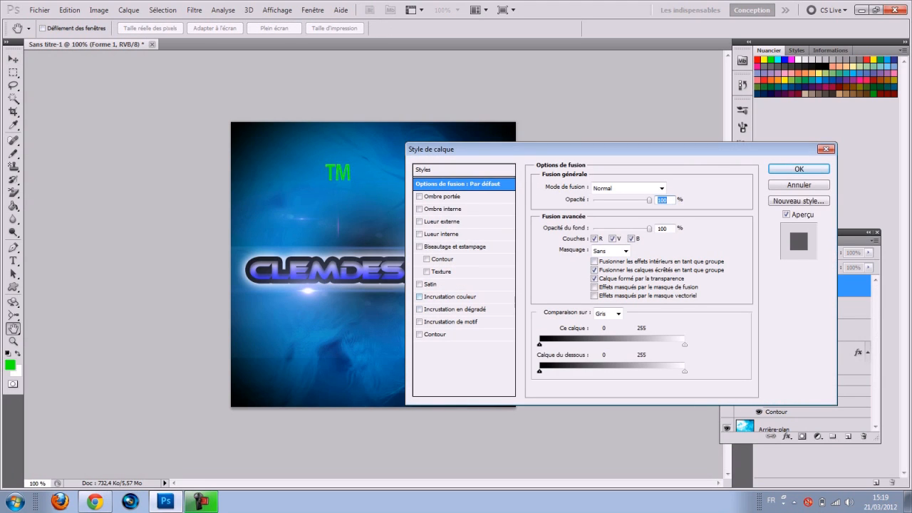
pyautogui.click(435, 334)
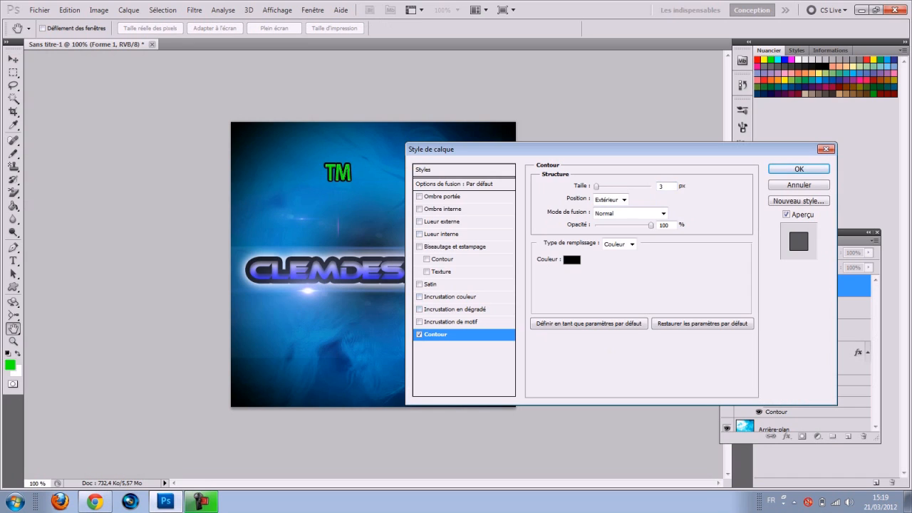
# Step: Add a light grey #dbdbdb colour overlay in Normal mode to the TM shape and apply the layer style
pyautogui.click(450, 297)
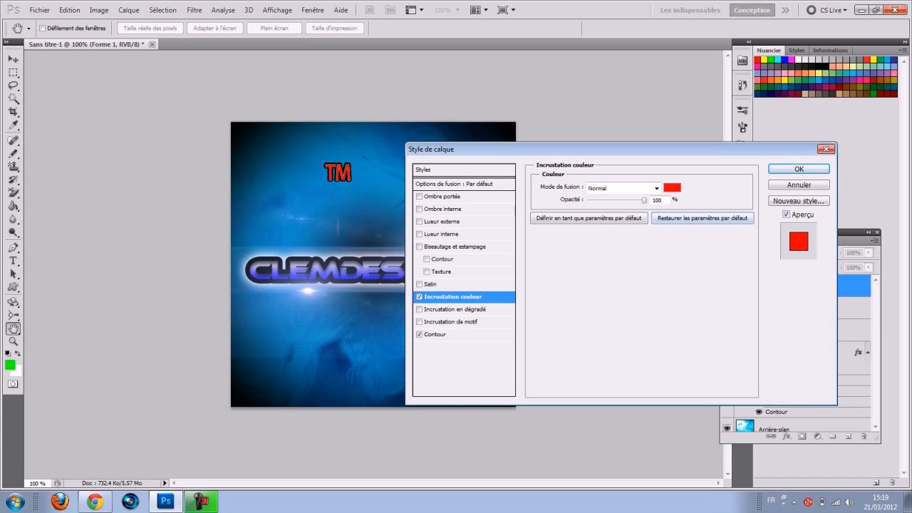
pyautogui.click(671, 188)
pyautogui.moveTo(540, 191); pyautogui.dragTo(482, 179)
pyautogui.click(754, 172)
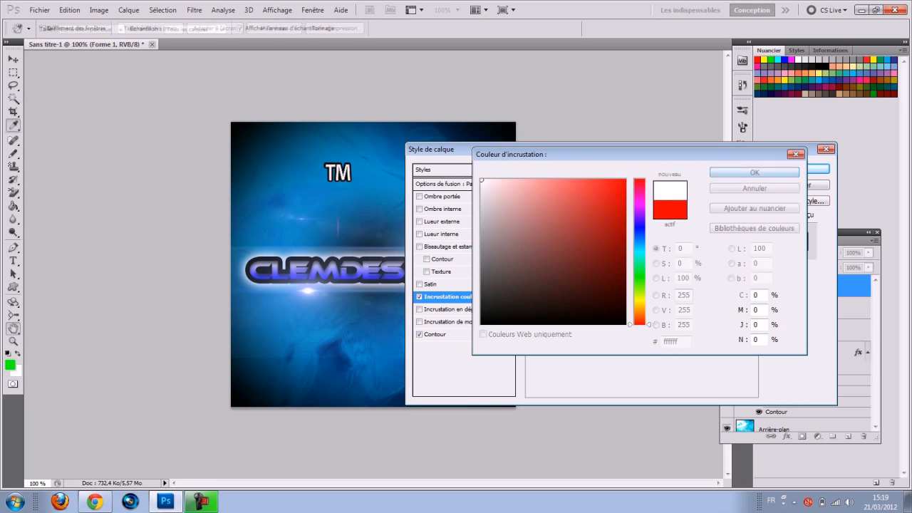
pyautogui.click(672, 188)
pyautogui.moveTo(482, 194)
pyautogui.mouseDown()
pyautogui.moveTo(482, 224)
pyautogui.moveTo(481, 199)
pyautogui.mouseUp()
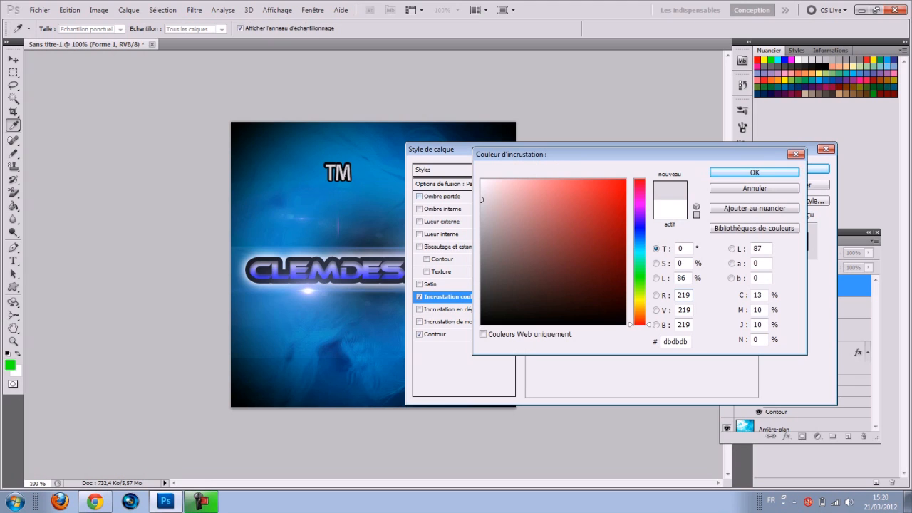
pyautogui.click(754, 173)
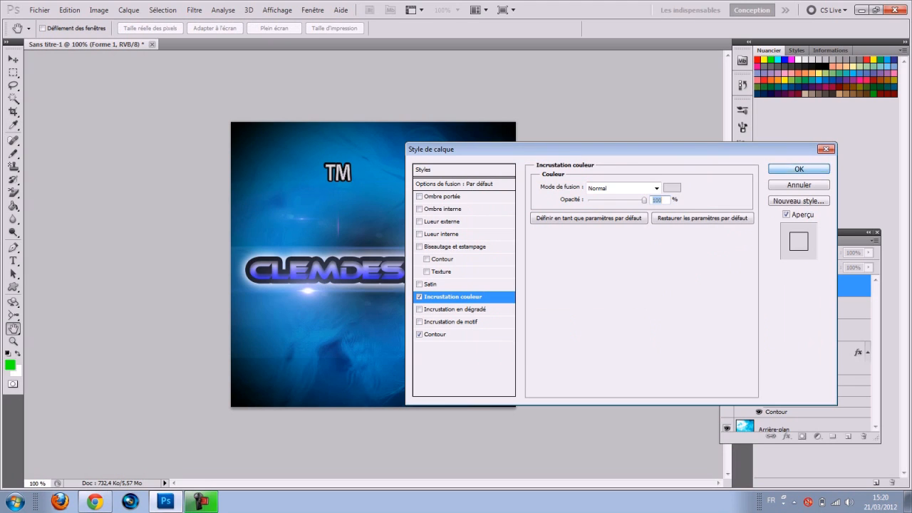
pyautogui.click(791, 170)
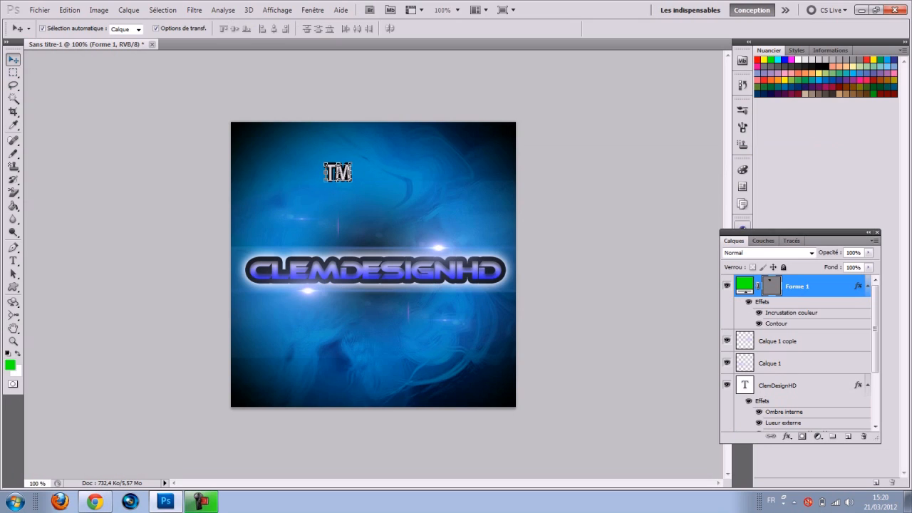
# Step: Scale the TM shape down to about 72% of its width and 32% of its height and apply the transformation
pyautogui.hotkey('ctrl', 't')
pyautogui.moveTo(349, 173)
pyautogui.mouseDown()
pyautogui.moveTo(352, 181)
pyautogui.moveTo(345, 170)
pyautogui.mouseUp()
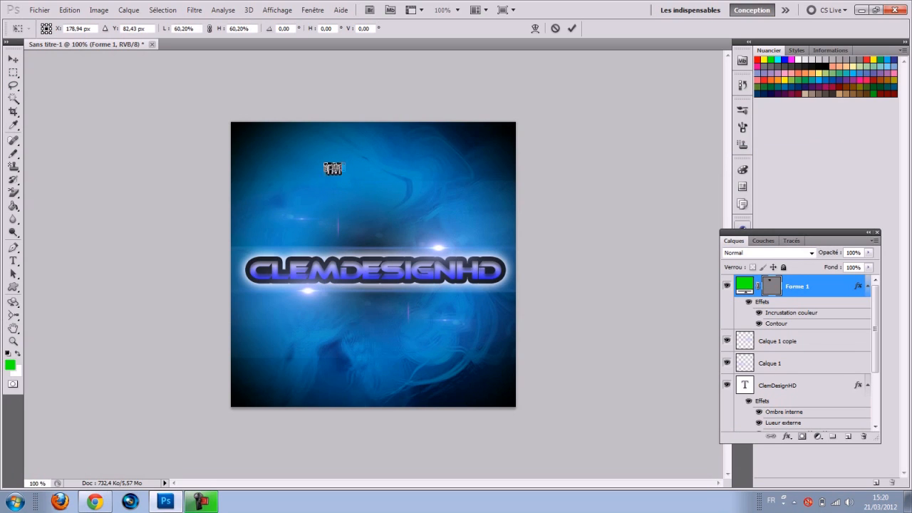
pyautogui.press('v')
pyautogui.press('Return')
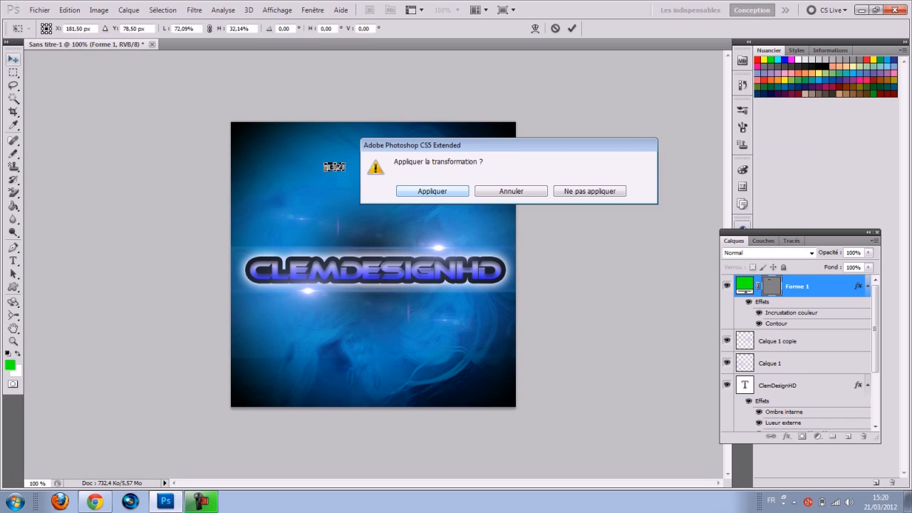
# Step: Undo the last transformation of the TM shape, then scale it proportionally to 56.70% and apply the change
pyautogui.click(69, 10)
pyautogui.click(107, 21)
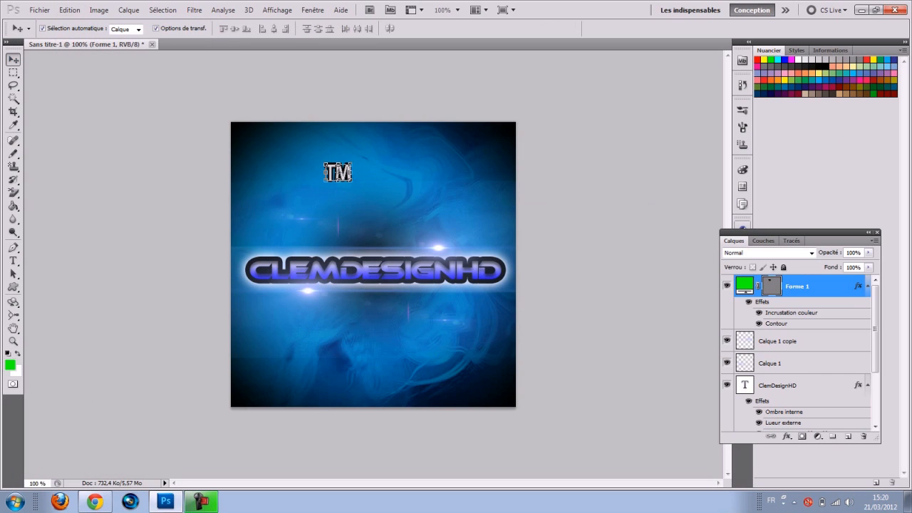
pyautogui.hotkey('ctrl', 't')
pyautogui.moveTo(352, 183); pyautogui.dragTo(342, 175)
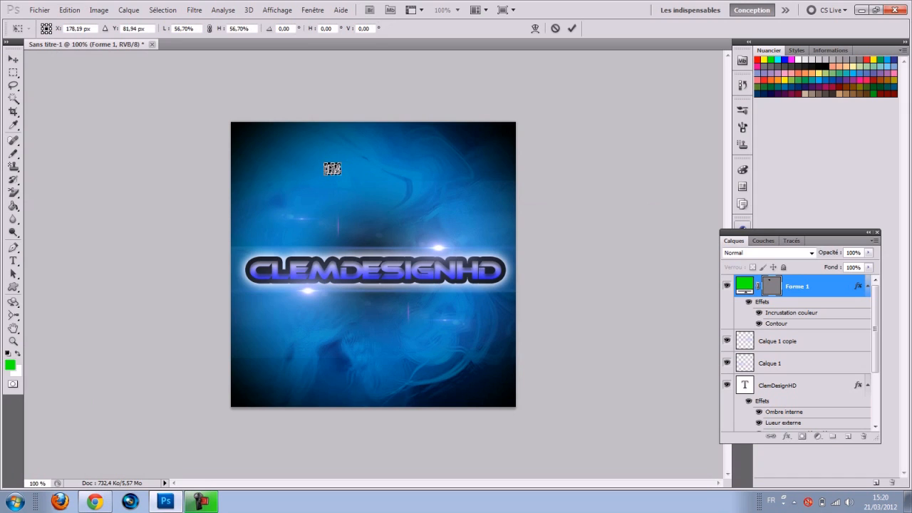
pyautogui.press('v')
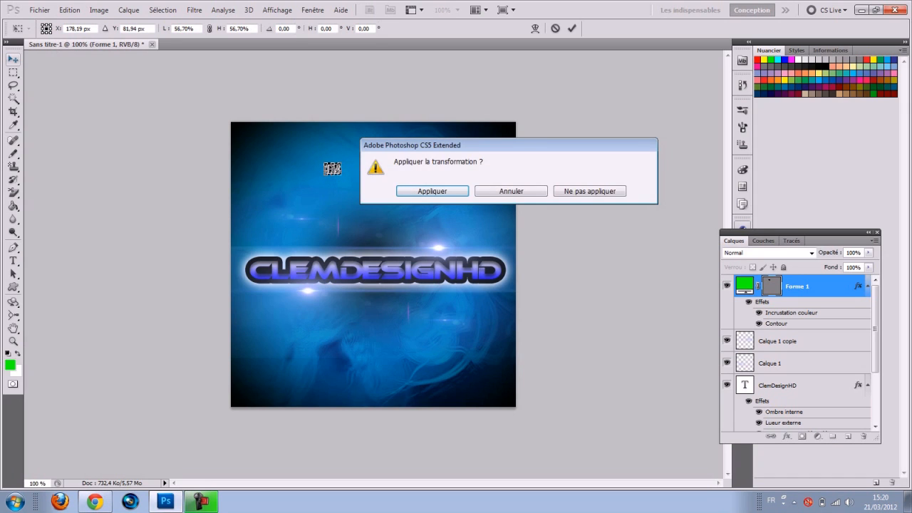
pyautogui.press('Return')
# Step: Move the TM shape to just above the right end of the channel name, working at 200% zoom
pyautogui.click(457, 10)
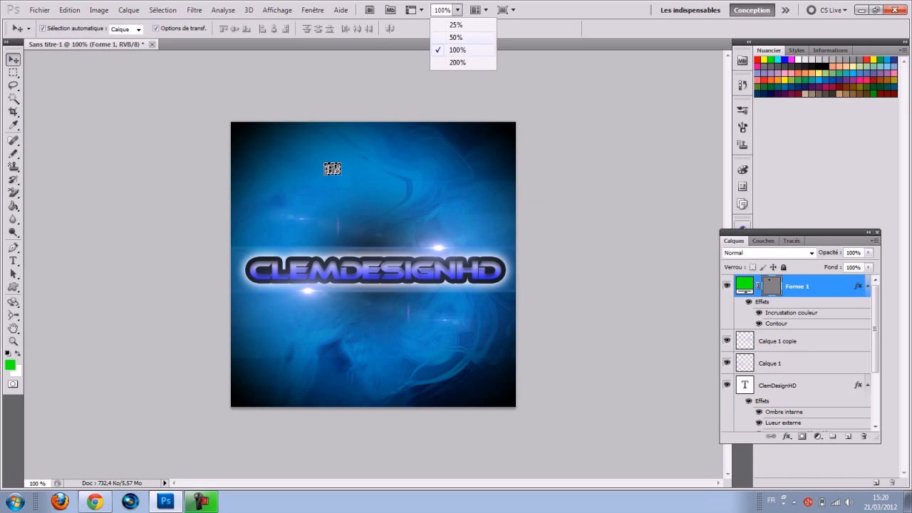
pyautogui.click(456, 62)
pyautogui.moveTo(291, 73); pyautogui.dragTo(635, 238)
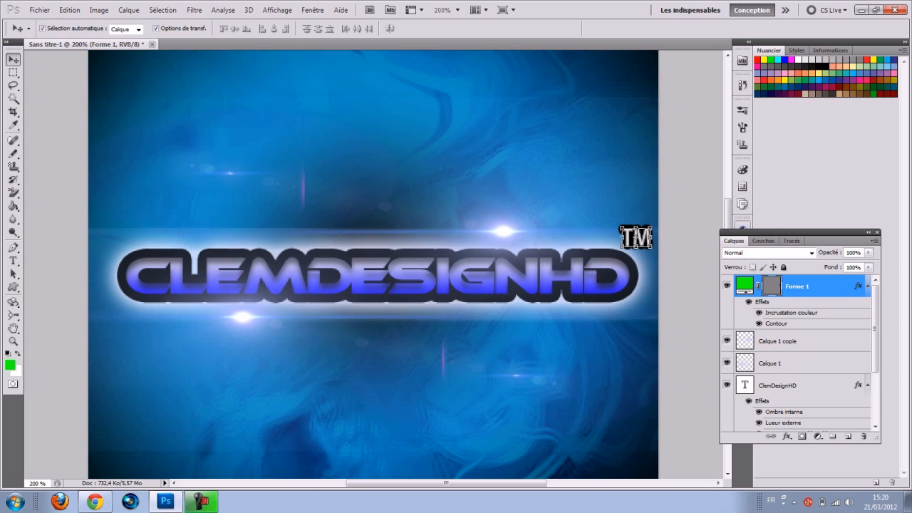
# Step: Scale the TM shape proportionally to 76.65%, nudge it slightly right beside the final D and apply the transformation
pyautogui.moveTo(649, 247); pyautogui.dragTo(640, 243)
pyautogui.press('Right')
pyautogui.press('v')
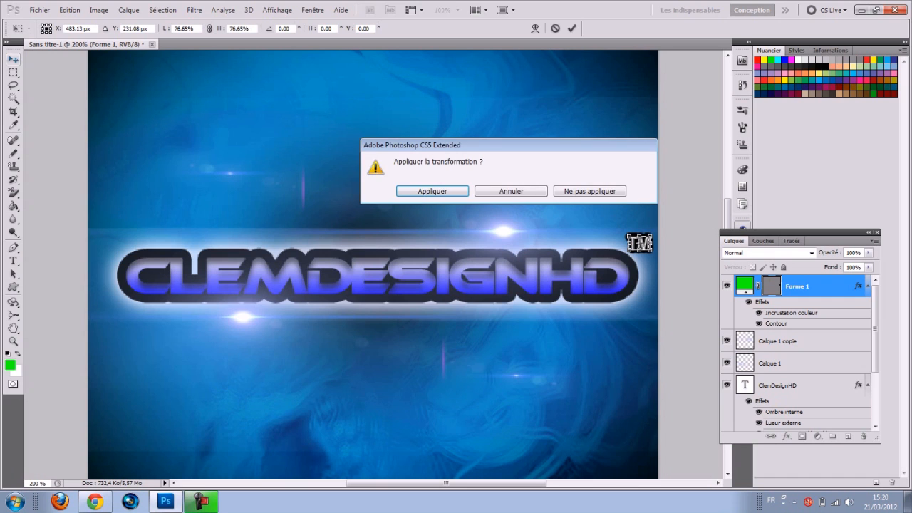
pyautogui.press('Return')
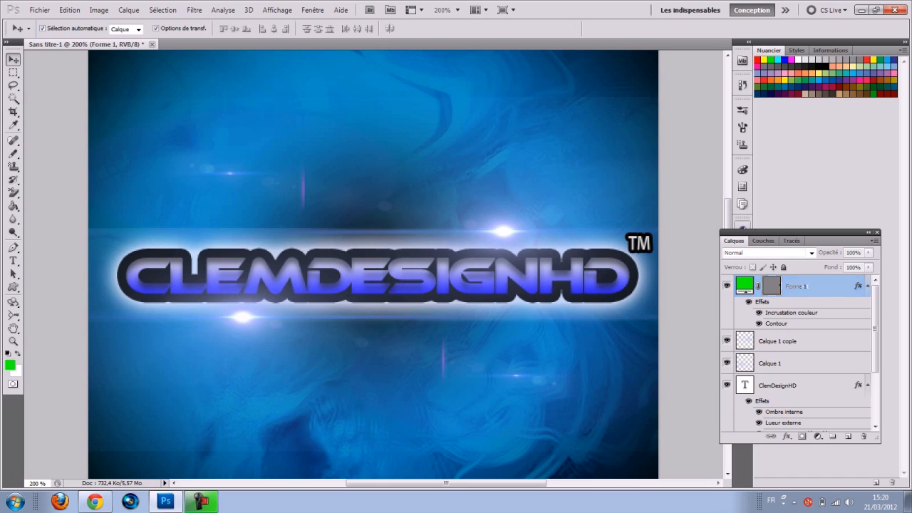
pyautogui.click(457, 9)
pyautogui.click(448, 48)
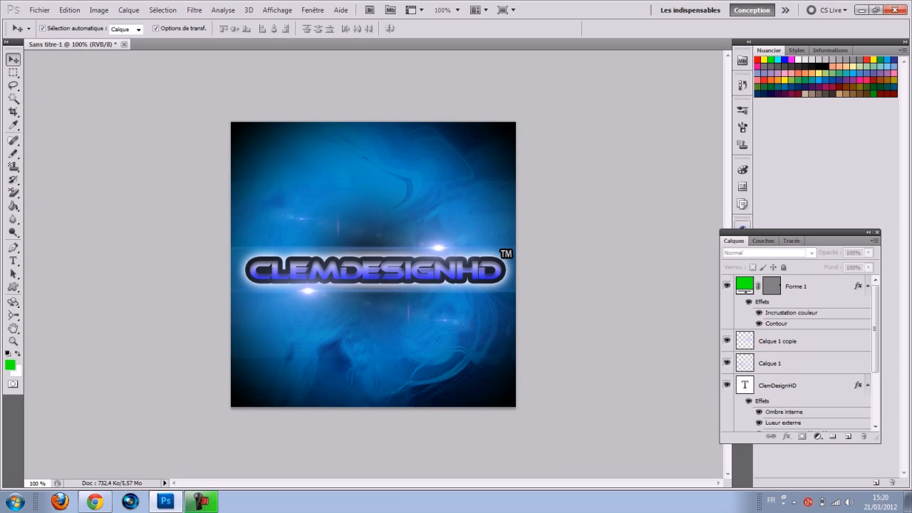
pyautogui.click(201, 501)
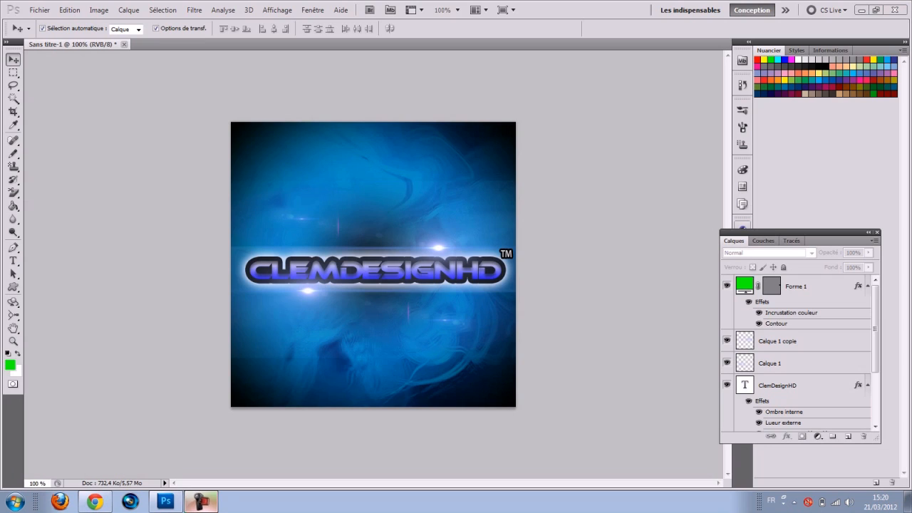
pyautogui.click(201, 502)
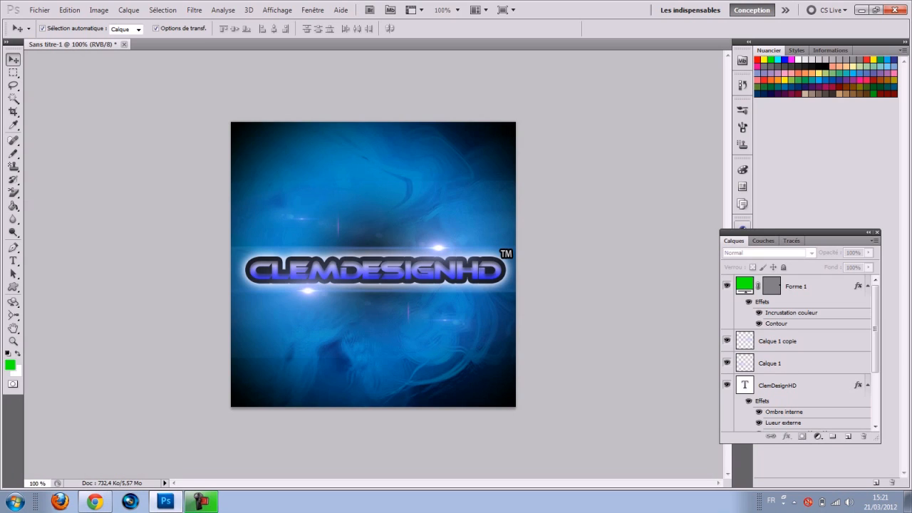
# Step: Save a JPEG copy of the graphic to the desktop (Bureau) under the file name ClemDesignHD_Logo
pyautogui.click(40, 10)
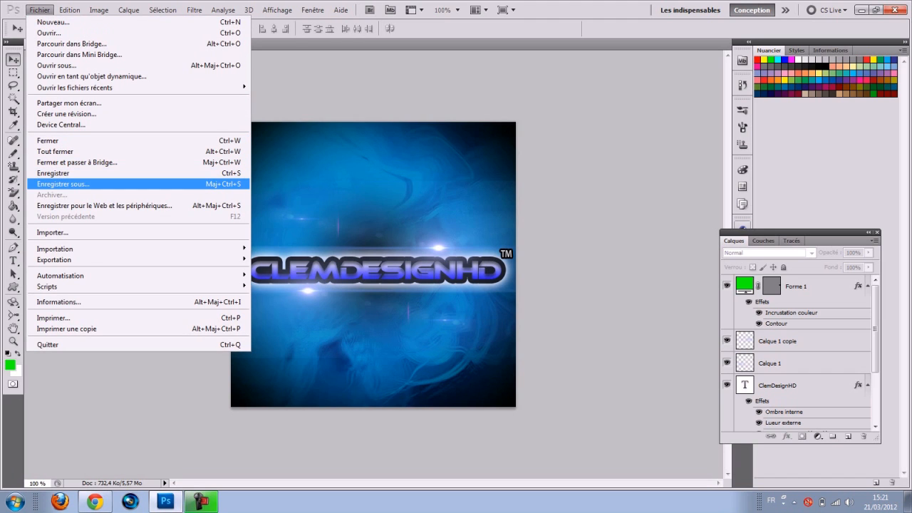
pyautogui.click(62, 184)
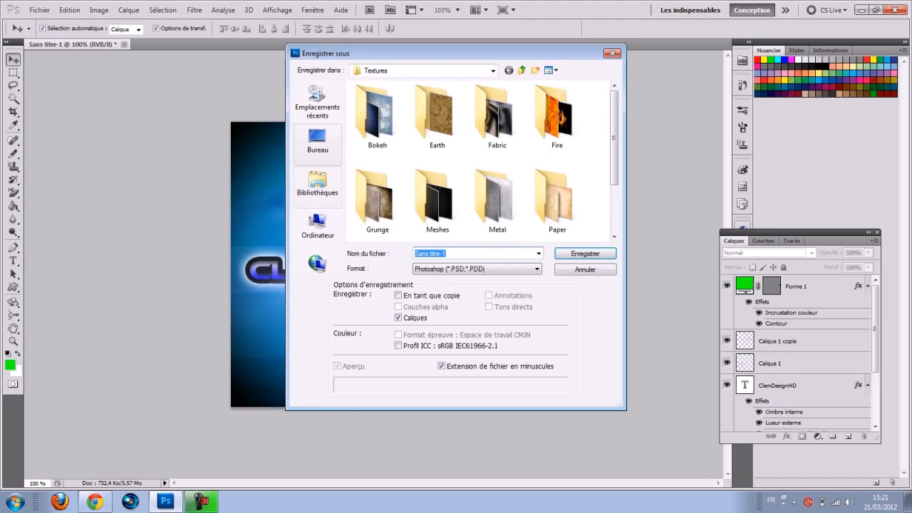
pyautogui.click(318, 142)
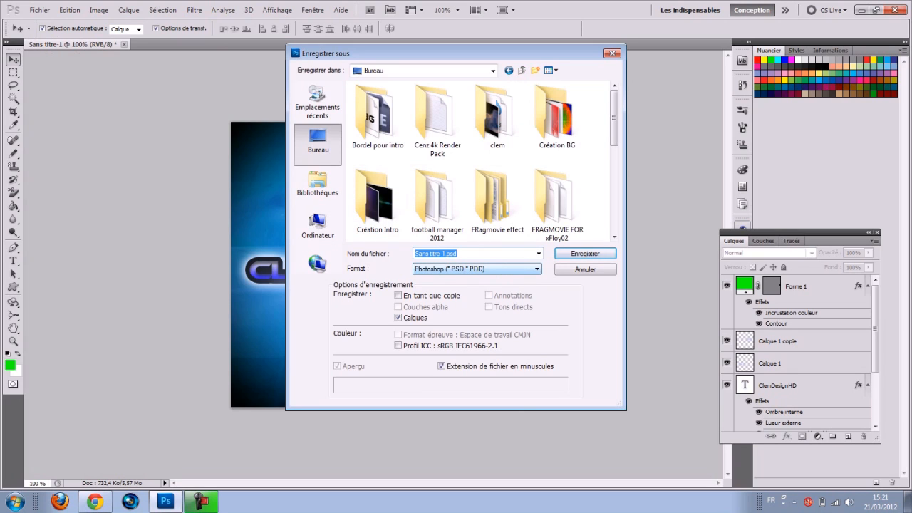
pyautogui.write('ClemDzsig')
pyautogui.press('BackSpace')
pyautogui.press('BackSpace')
pyautogui.press('BackSpace')
pyautogui.press('BackSpace')
pyautogui.write('esignHD_Logo')
pyautogui.click(537, 269)
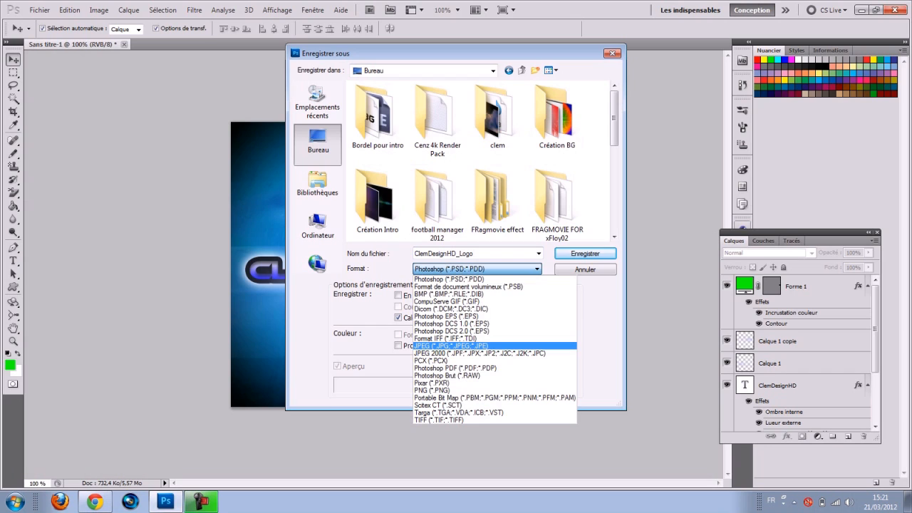
pyautogui.press('Return')
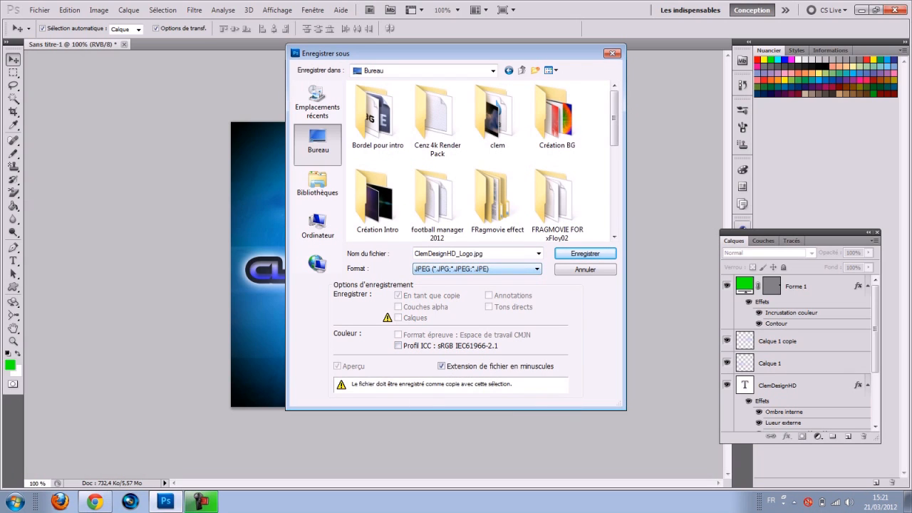
pyautogui.press('Return')
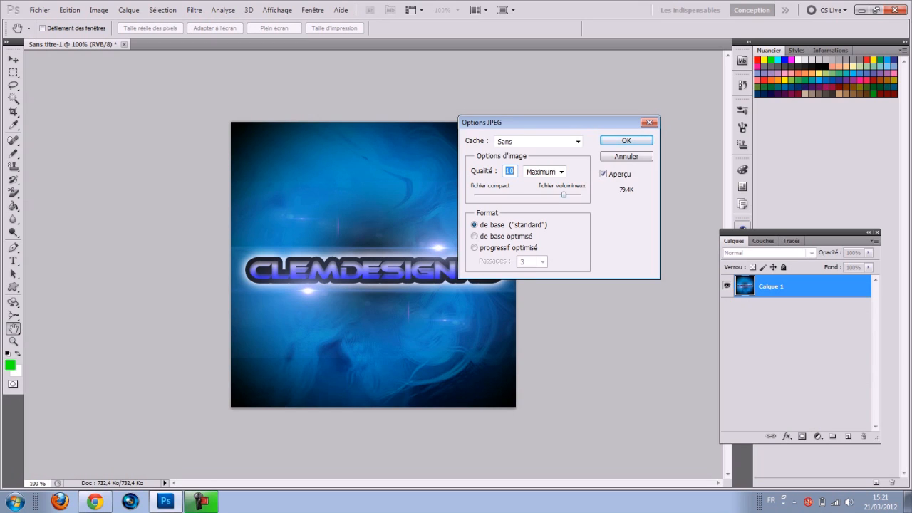
# Step: Set the JPEG quality to 12 (Maximum) with the standard baseline format and confirm the export
pyautogui.moveTo(563, 194); pyautogui.dragTo(564, 194)
pyautogui.moveTo(564, 194); pyautogui.dragTo(581, 195)
pyautogui.write('0')
pyautogui.moveTo(475, 194); pyautogui.dragTo(482, 194)
pyautogui.press('Up')
pyautogui.press('Up')
pyautogui.press('Up')
pyautogui.press('Up')
pyautogui.press('Up')
pyautogui.press('Up')
pyautogui.press('Up')
pyautogui.press('Up')
pyautogui.press('Up')
pyautogui.press('Up')
pyautogui.press('Up')
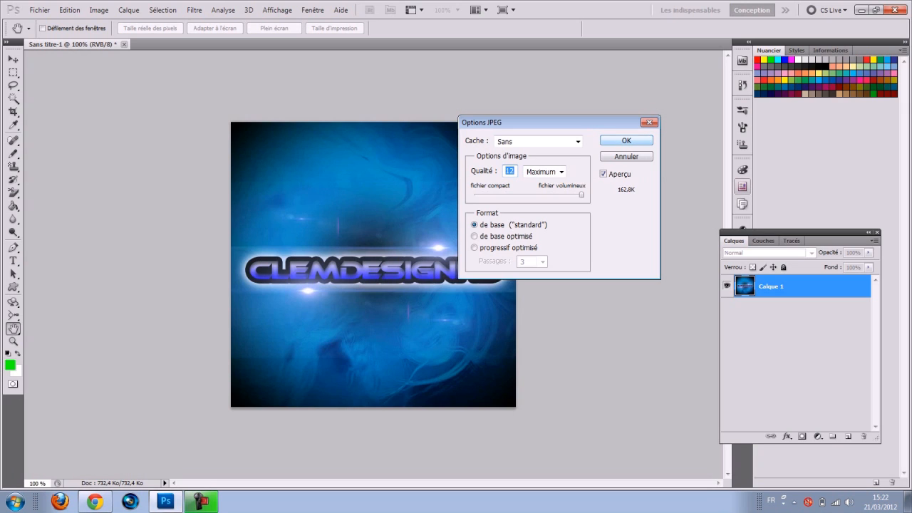
pyautogui.press('Return')
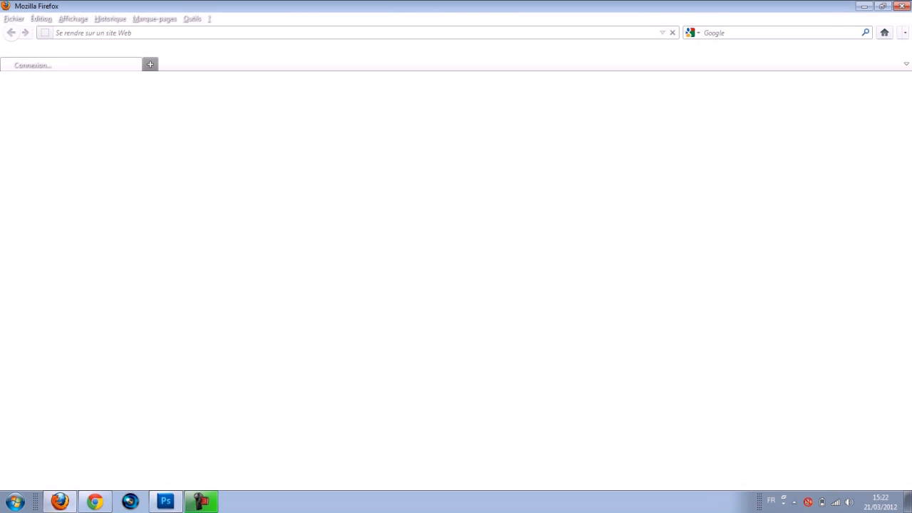
# Step: Switch to Chrome and look over the ClemDesignHD YouTube channel page
pyautogui.hotkey('alt', 'Tab')
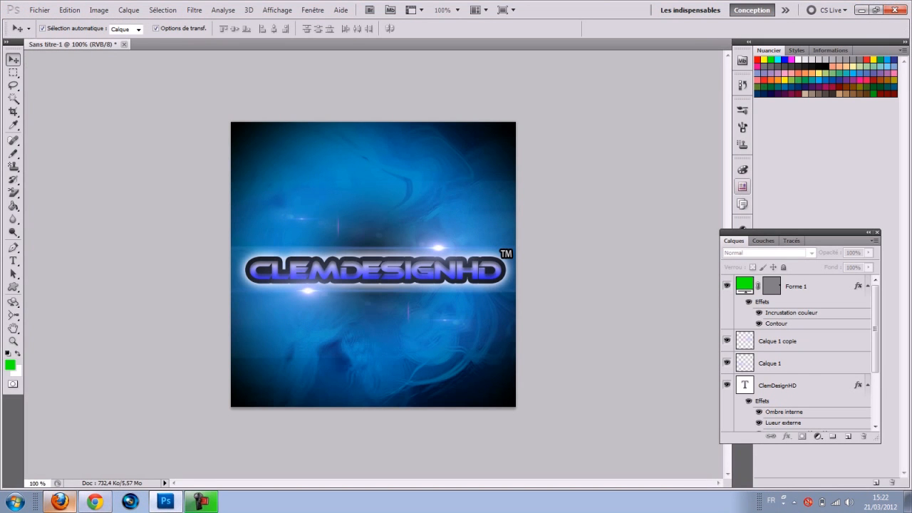
pyautogui.click(94, 501)
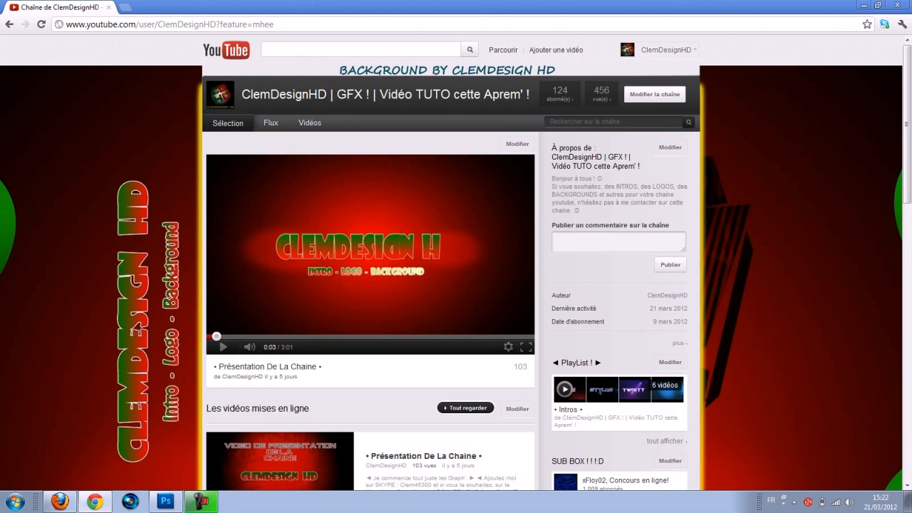
pyautogui.scroll(-1, 456, 264)
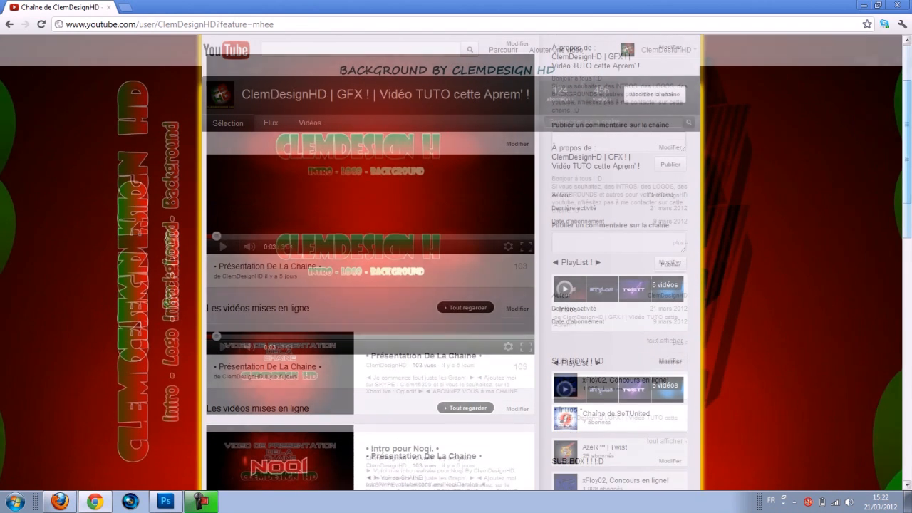